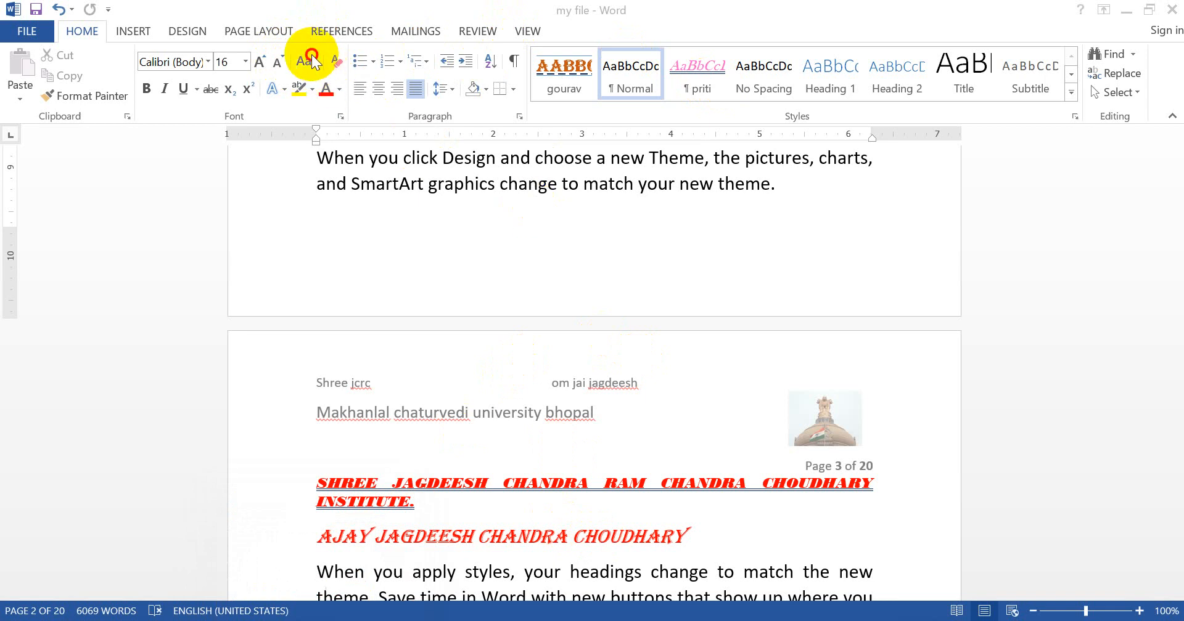
# Step: Split the page 3 paragraph starting "When you apply styles" into separate paragraphs before "Save time", "To change the way" and "When you work"
pyautogui.click(317, 62)
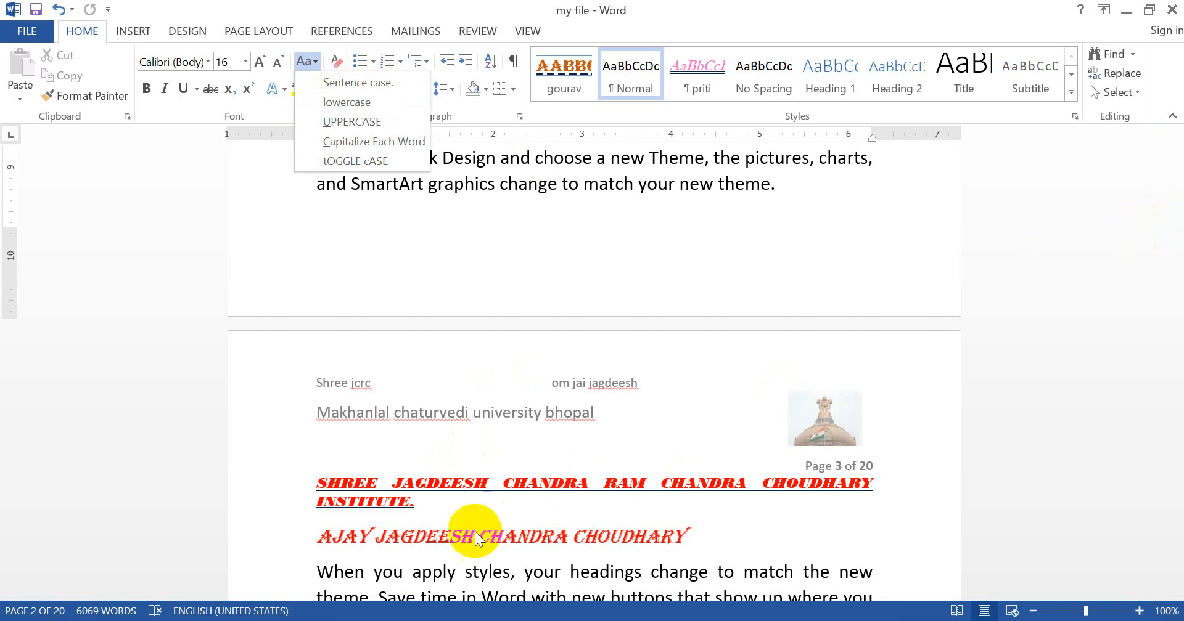
pyautogui.click(462, 576)
pyautogui.press('Down')
pyautogui.press('Down')
pyautogui.press('Down')
pyautogui.press('Down')
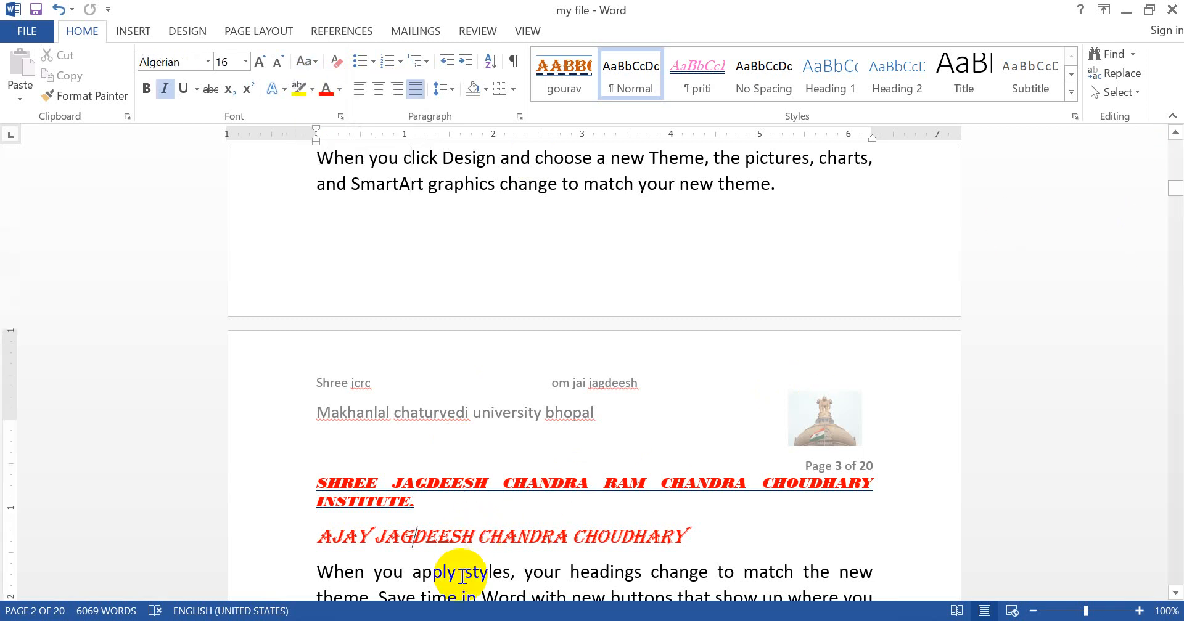
pyautogui.press('Down')
pyautogui.press('Down')
pyautogui.press('Down')
pyautogui.press('Down')
pyautogui.press('Down')
pyautogui.press('Down')
pyautogui.press('Down')
pyautogui.press('Down')
pyautogui.press('Down')
pyautogui.press('Down')
pyautogui.press('Down')
pyautogui.press('Down')
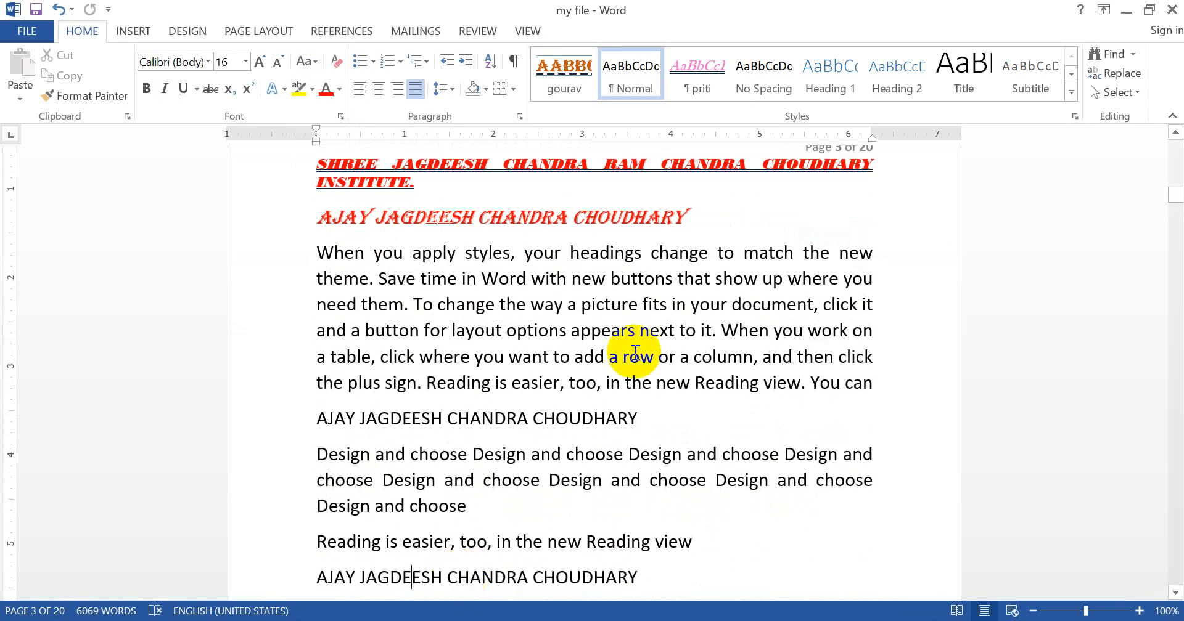
pyautogui.click(416, 307)
pyautogui.press('Return')
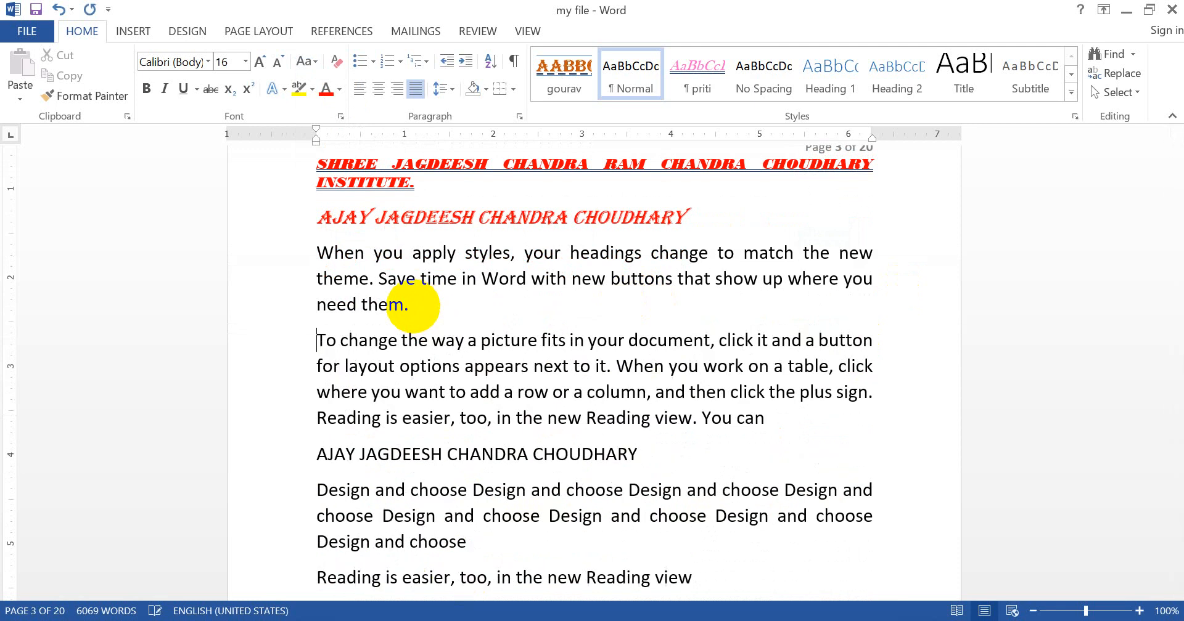
pyautogui.click(615, 366)
pyautogui.press('Return')
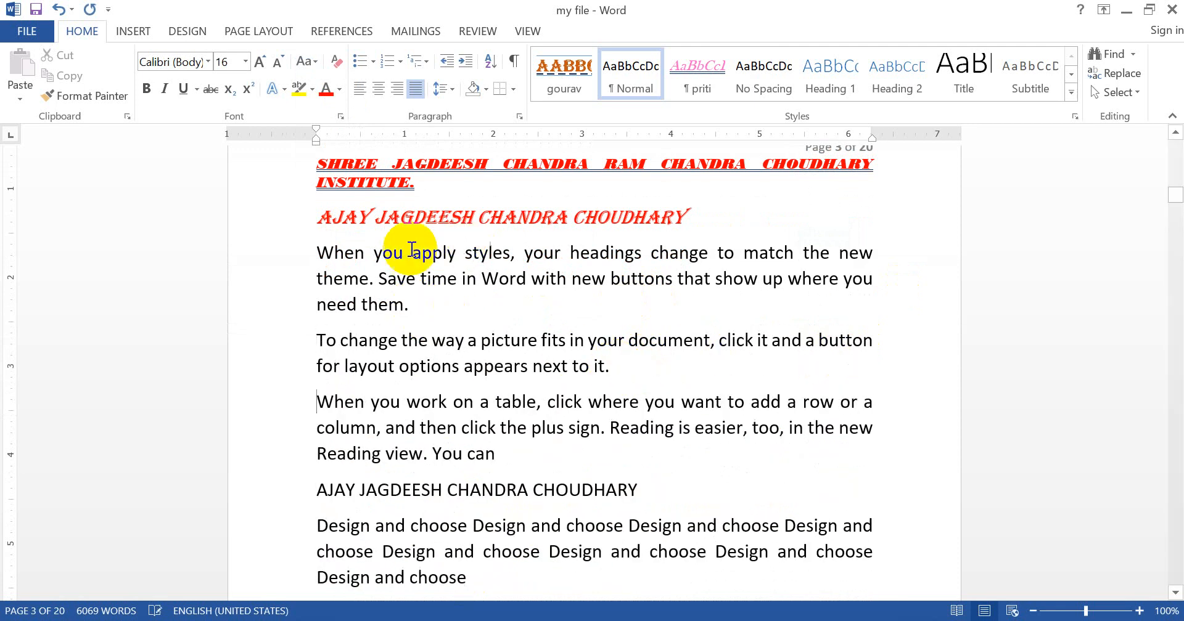
pyautogui.click(380, 278)
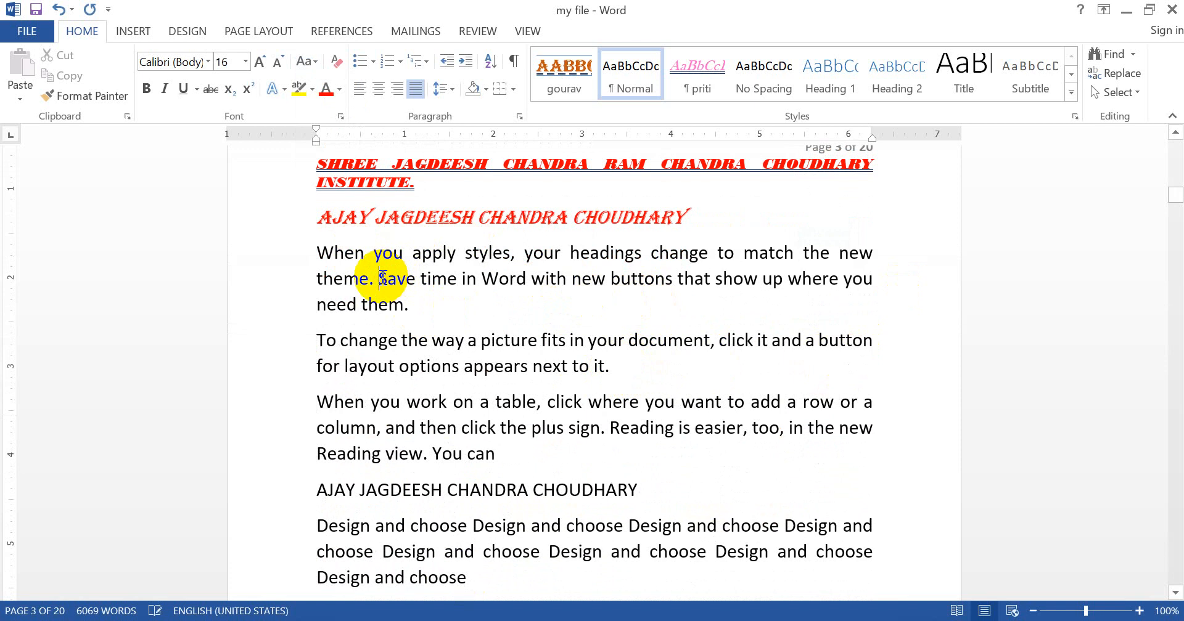
pyautogui.press('Return')
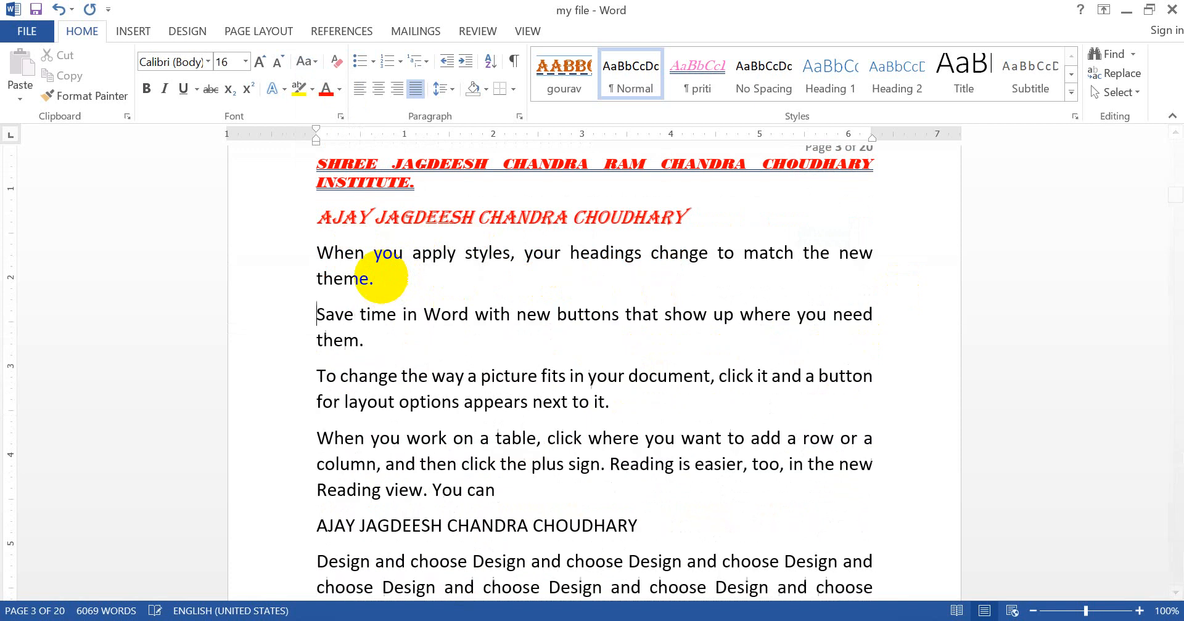
# Step: Change the paragraph "When you apply styles, your headings change to match the new theme." to UPPERCASE
pyautogui.doubleClick(271, 252)
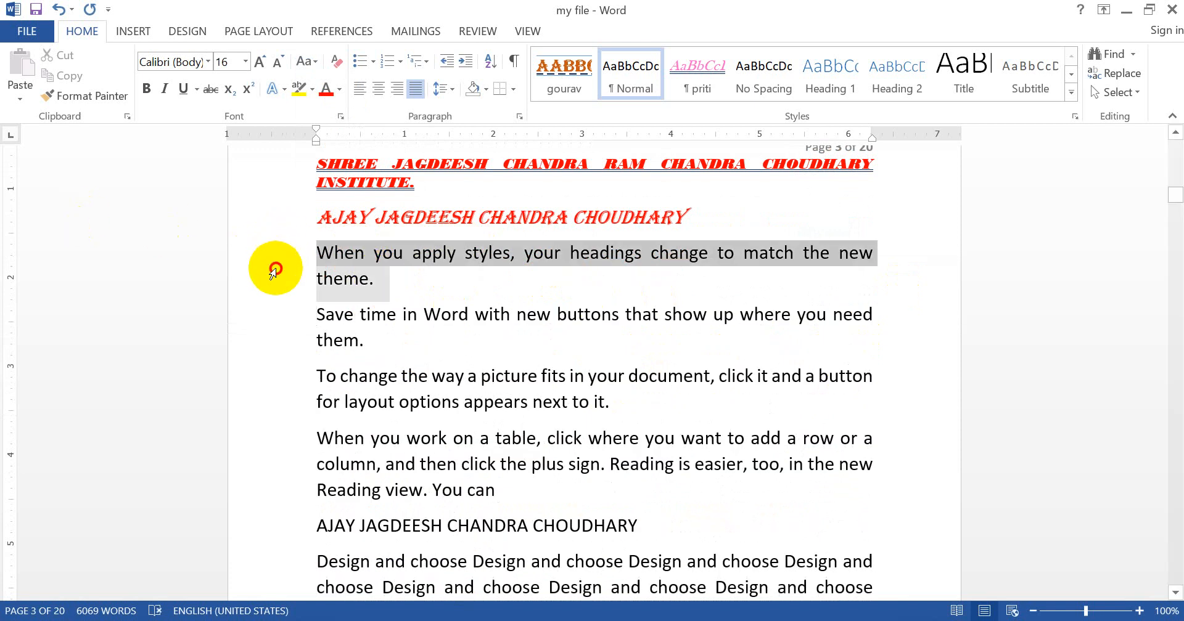
pyautogui.click(316, 65)
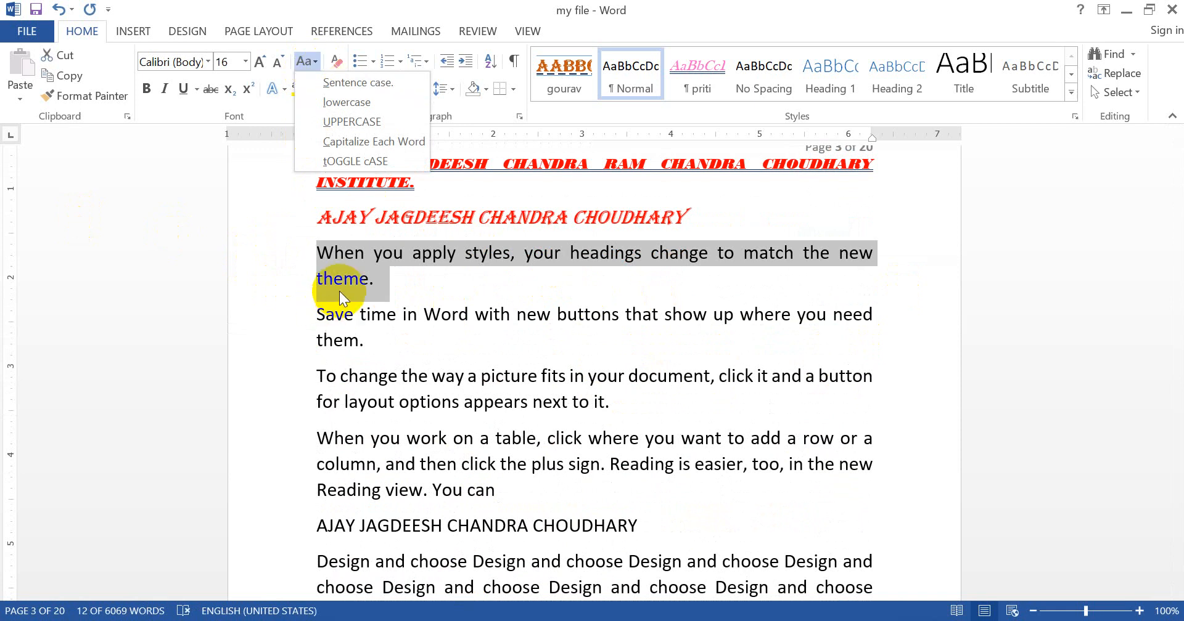
pyautogui.click(380, 121)
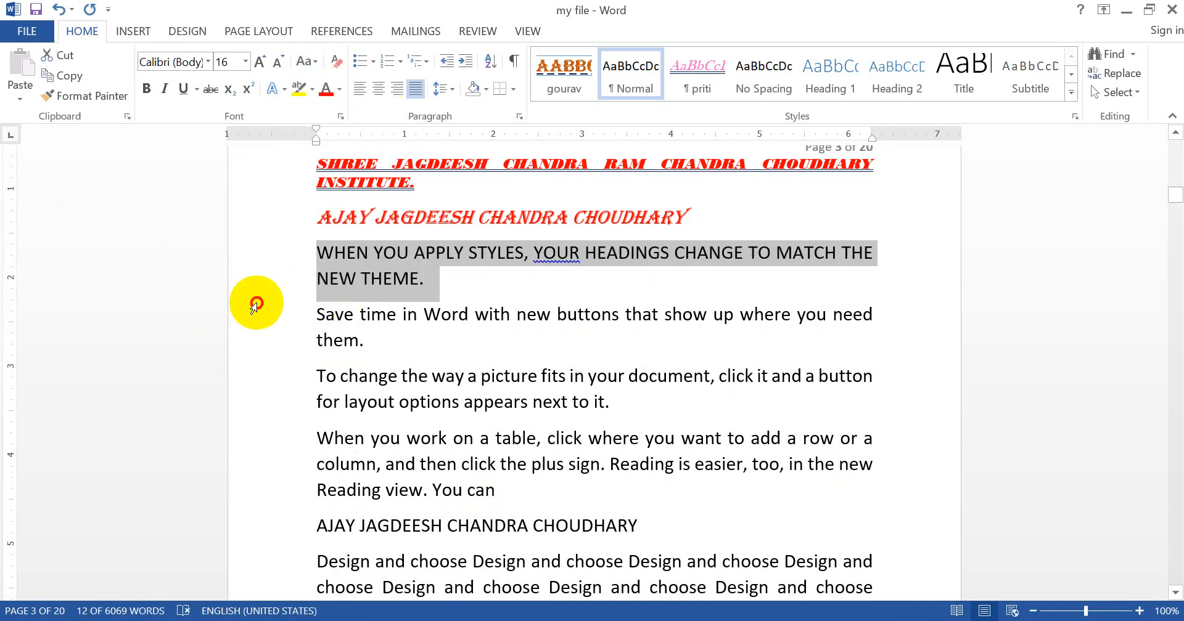
# Step: Change the paragraph "Save time in Word with new buttons that show up where you need them." to lowercase
pyautogui.doubleClick(242, 344)
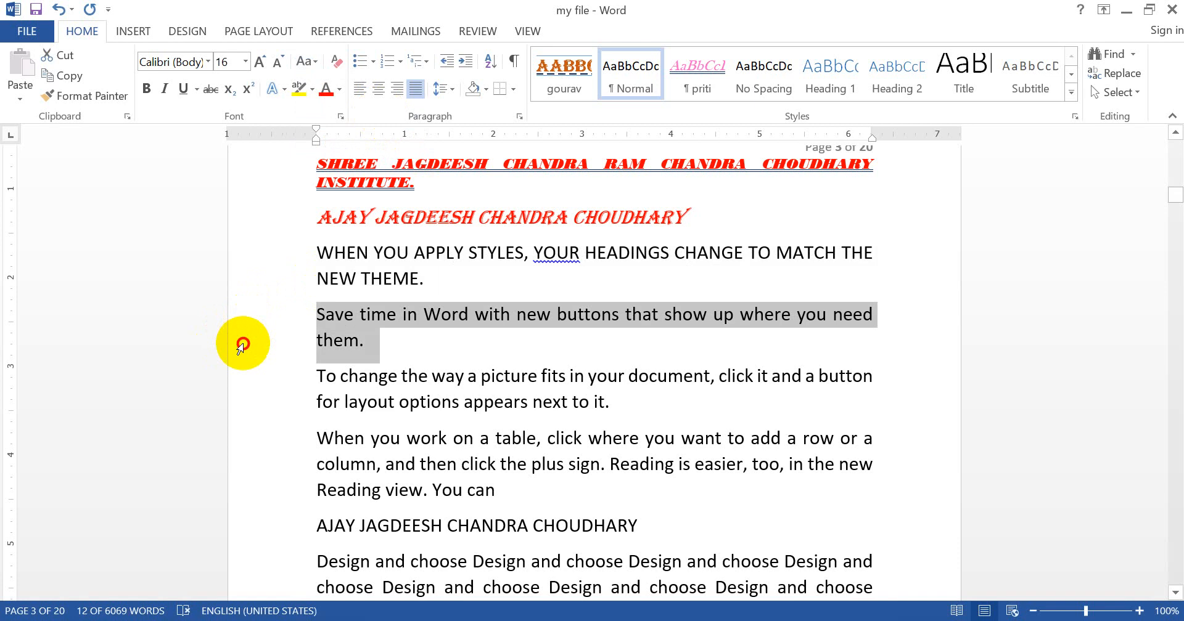
pyautogui.click(305, 66)
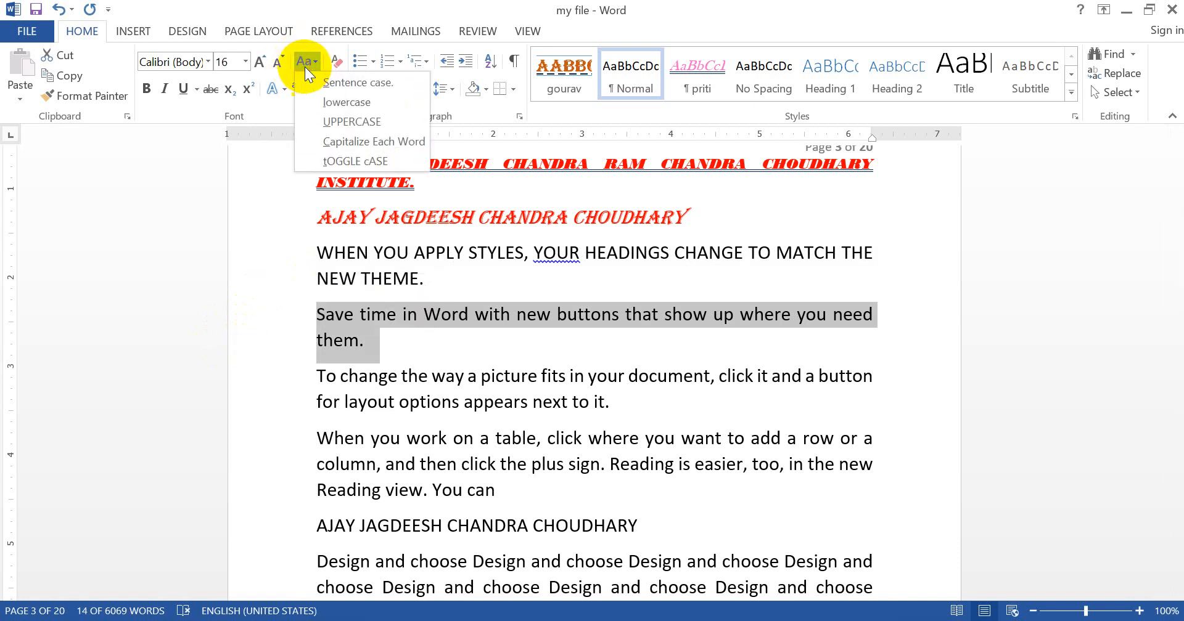
pyautogui.click(352, 101)
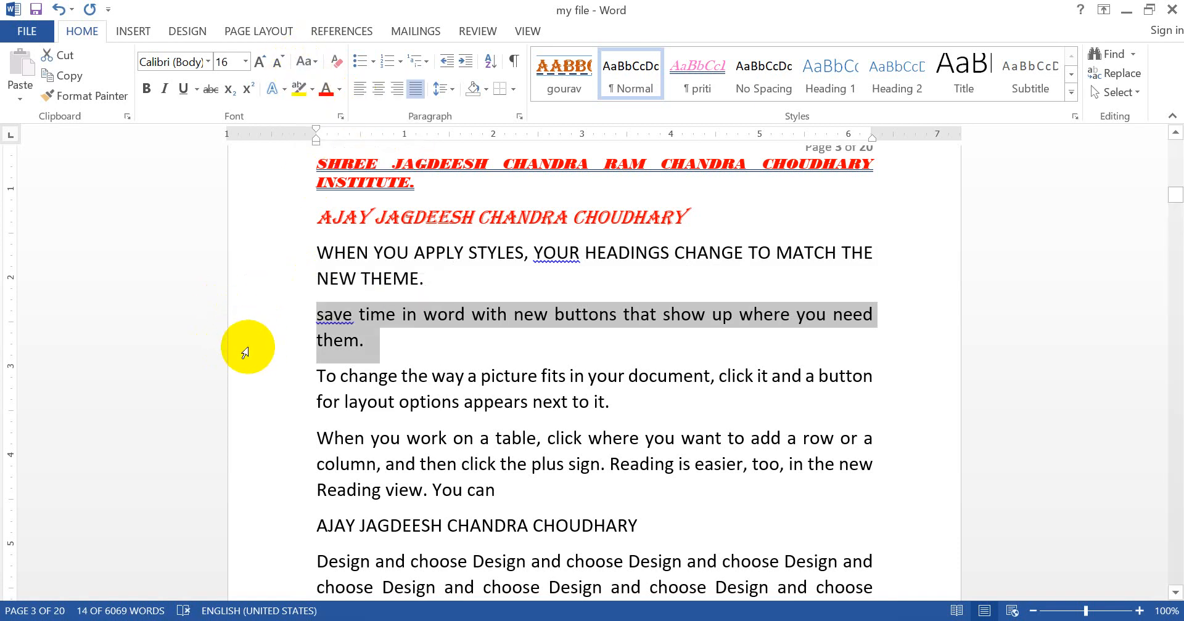
# Step: Apply Capitalize Each Word to the paragraph starting "To change the way a picture fits in your document"
pyautogui.moveTo(250, 372); pyautogui.dragTo(246, 409)
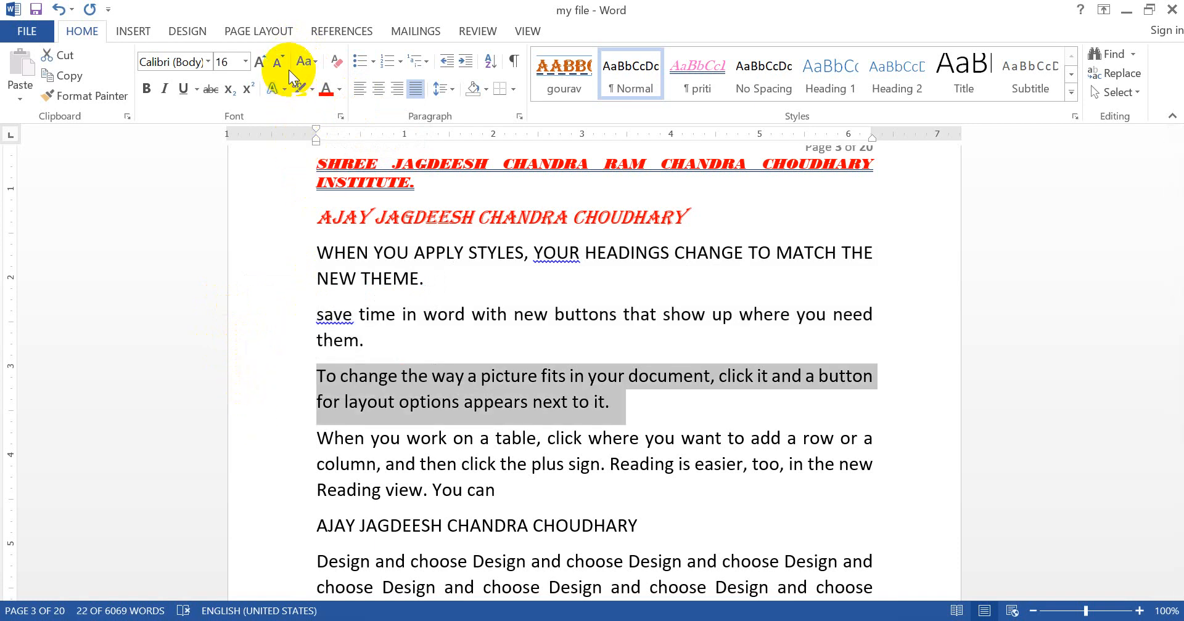
pyautogui.click(313, 69)
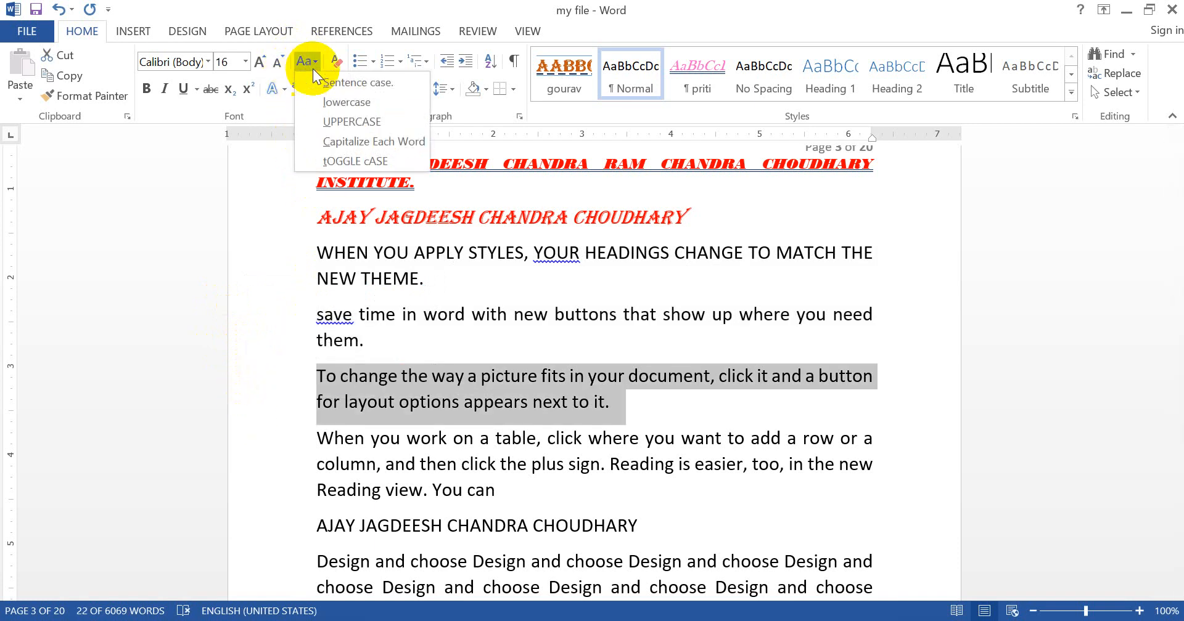
pyautogui.click(341, 135)
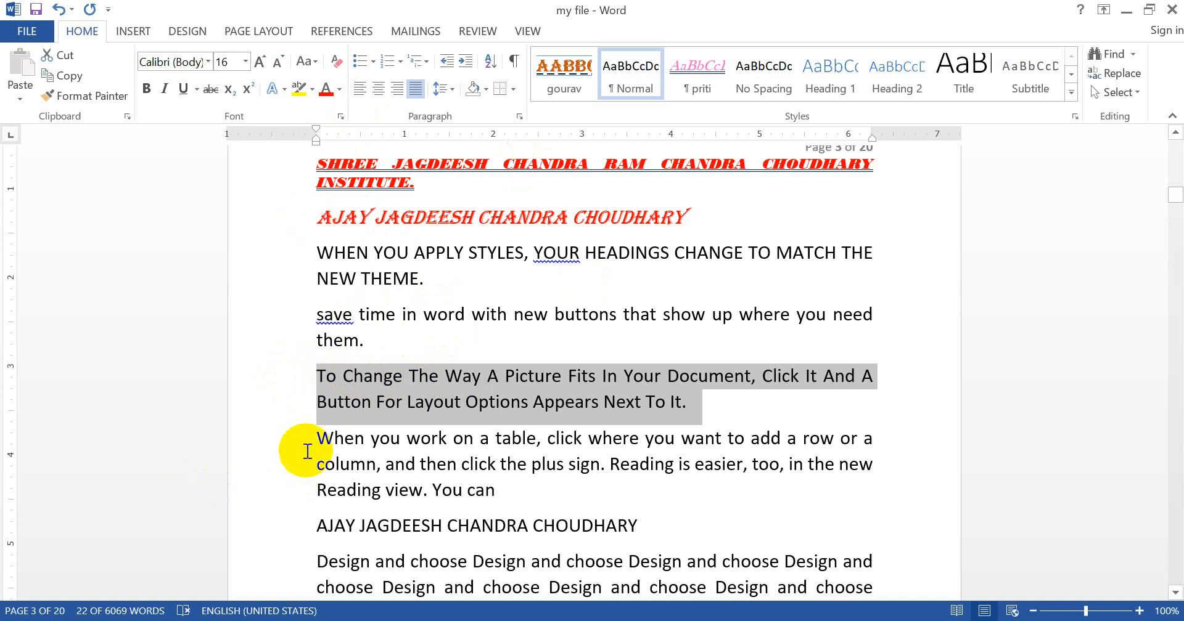
# Step: Change the uppercase paragraph starting "WHEN YOU APPLY STYLES" to Sentence case
pyautogui.click(291, 439)
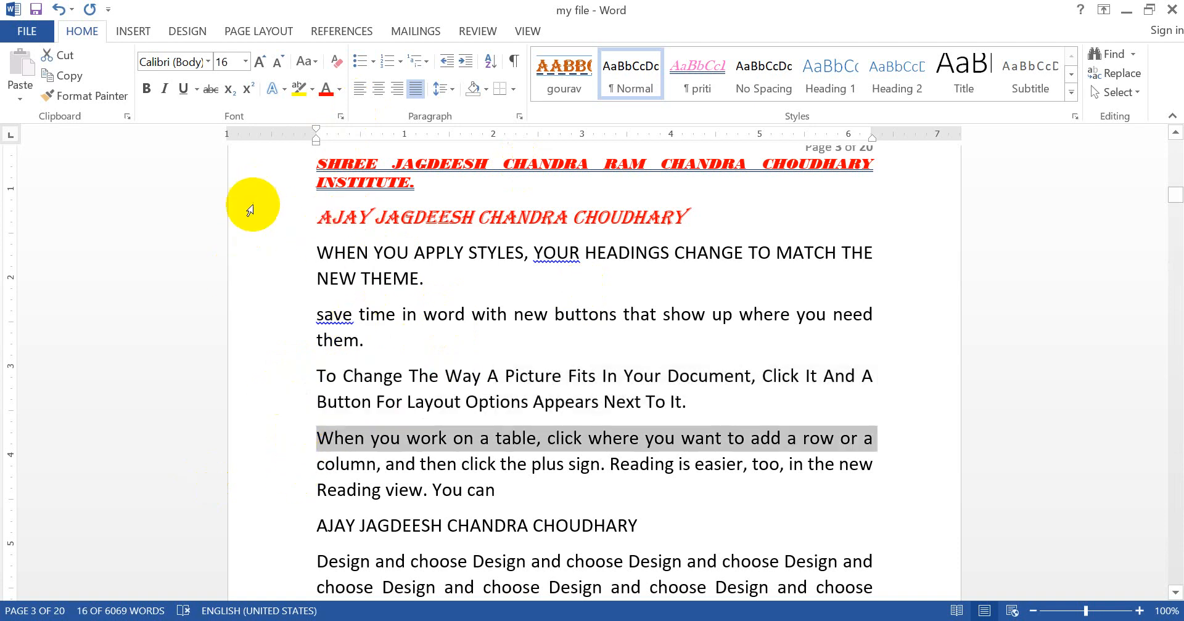
pyautogui.click(247, 254)
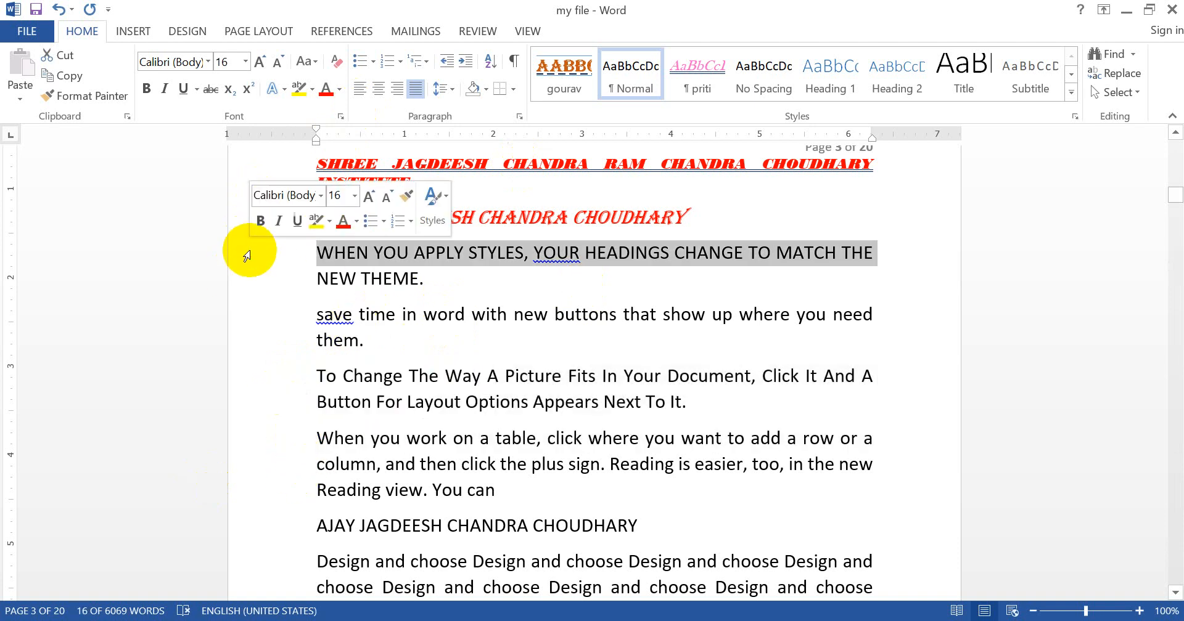
pyautogui.click(316, 256)
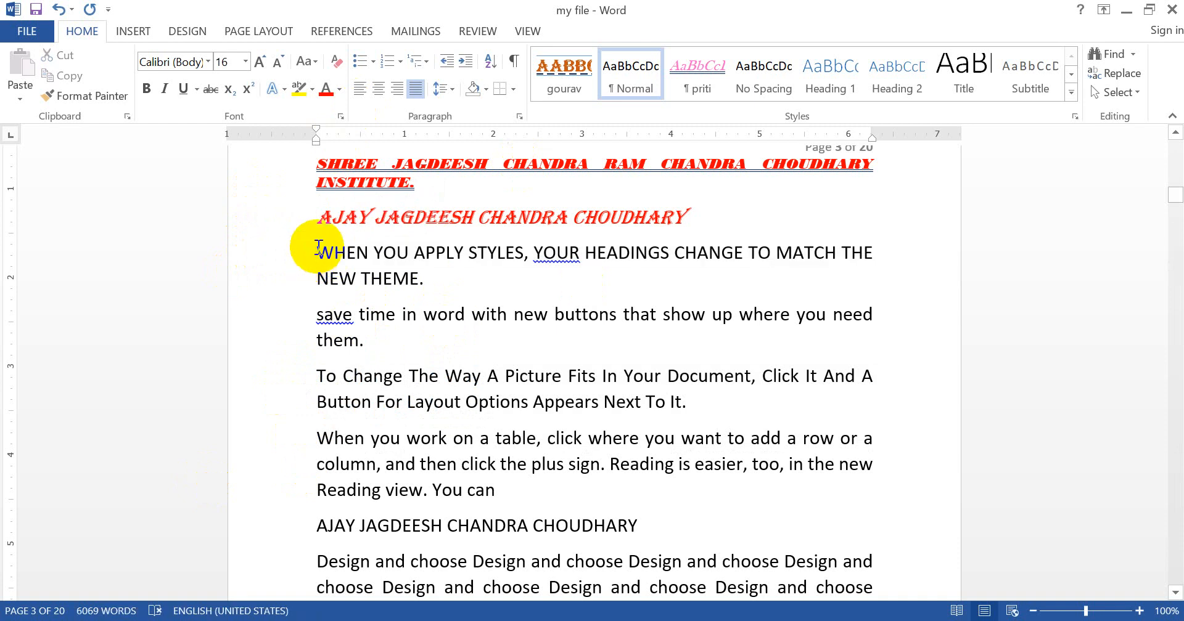
pyautogui.moveTo(317, 256); pyautogui.dragTo(478, 296)
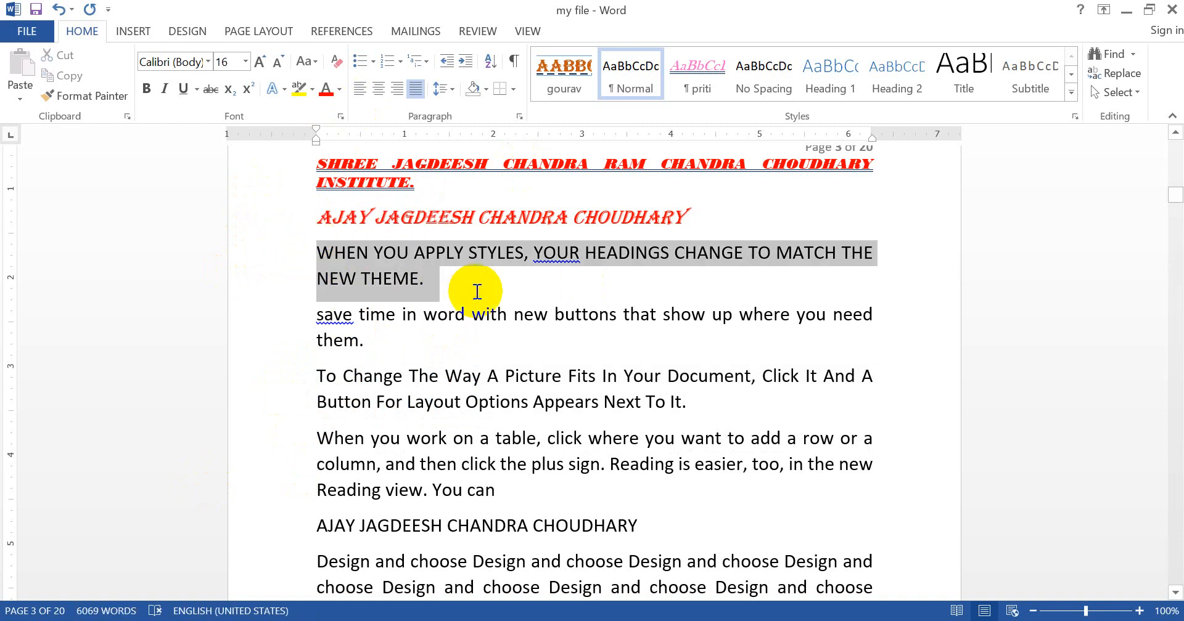
pyautogui.click(315, 64)
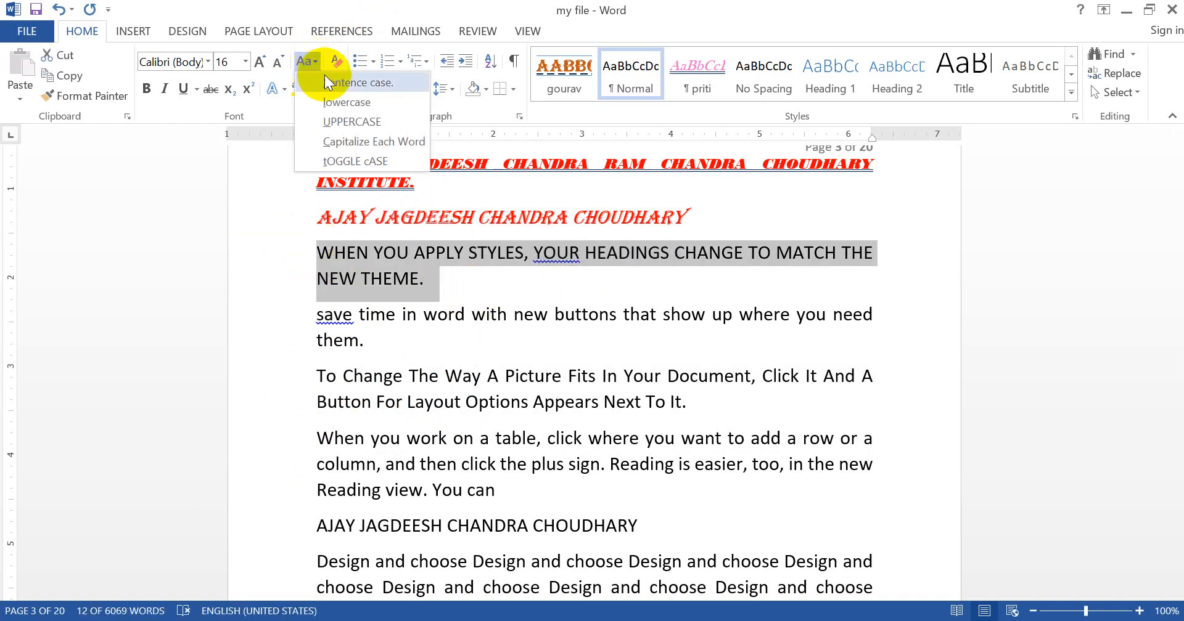
pyautogui.click(327, 80)
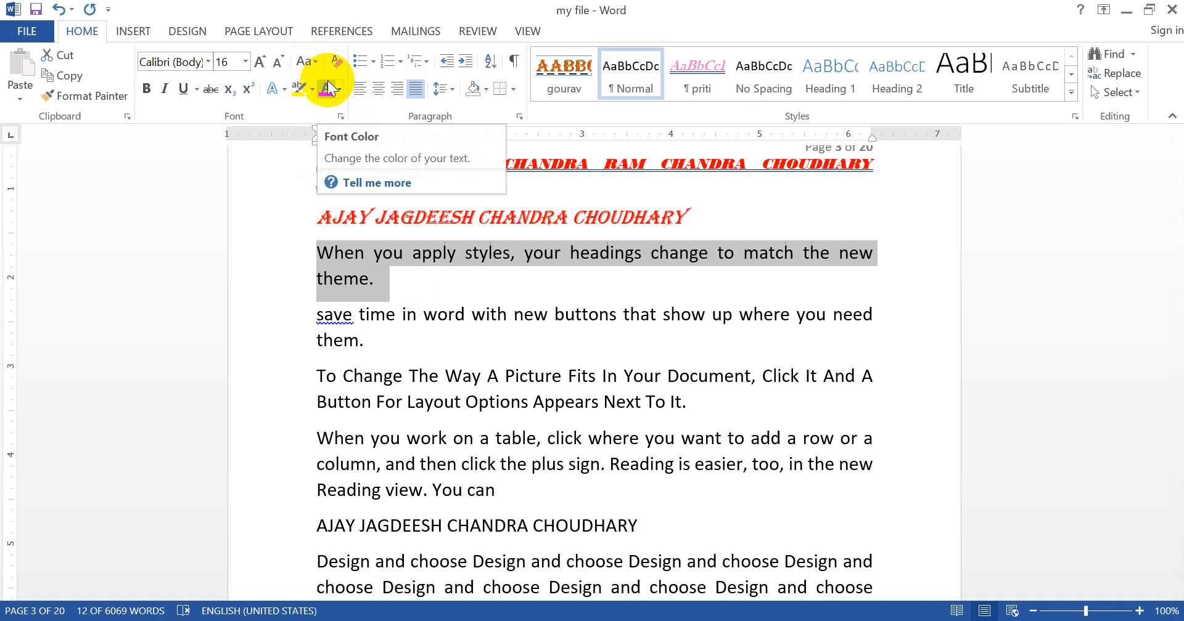
pyautogui.click(495, 393)
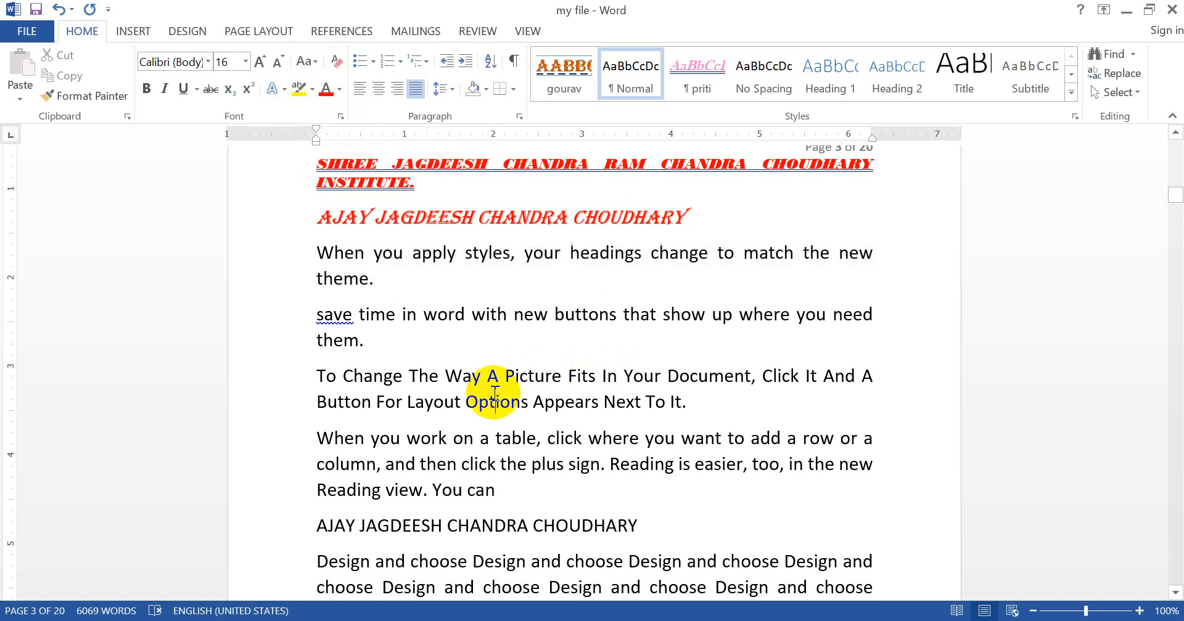
pyautogui.press('Up')
pyautogui.press('Up')
pyautogui.press('Up')
pyautogui.press('Up')
pyautogui.press('Up')
pyautogui.press('Up')
pyautogui.press('Up')
pyautogui.press('Up')
pyautogui.press('Down')
pyautogui.press('Down')
pyautogui.press('Down')
pyautogui.press('Down')
pyautogui.press('Down')
pyautogui.press('Down')
pyautogui.press('Down')
pyautogui.press('Down')
pyautogui.press('Down')
pyautogui.press('Down')
pyautogui.press('Down')
pyautogui.press('Down')
pyautogui.press('Down')
pyautogui.press('Down')
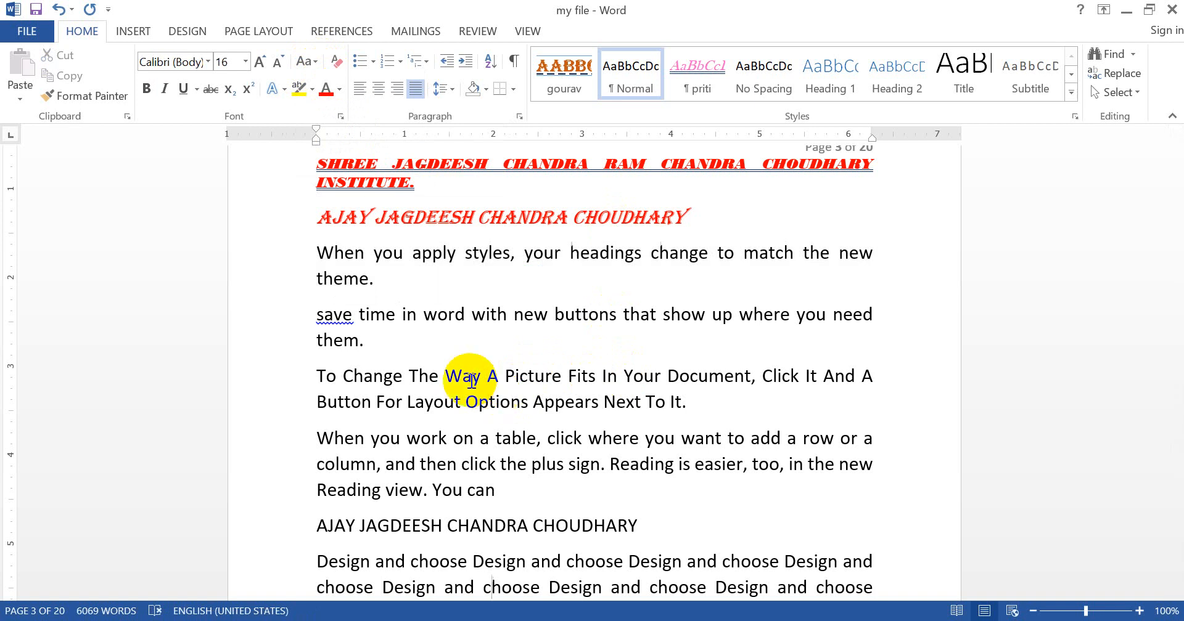
# Step: Insert a new paragraph after the lowercase "save time" paragraph and enter "tODAY" in inverted case, reverting the automatic case correction
pyautogui.click(368, 351)
pyautogui.press('Return')
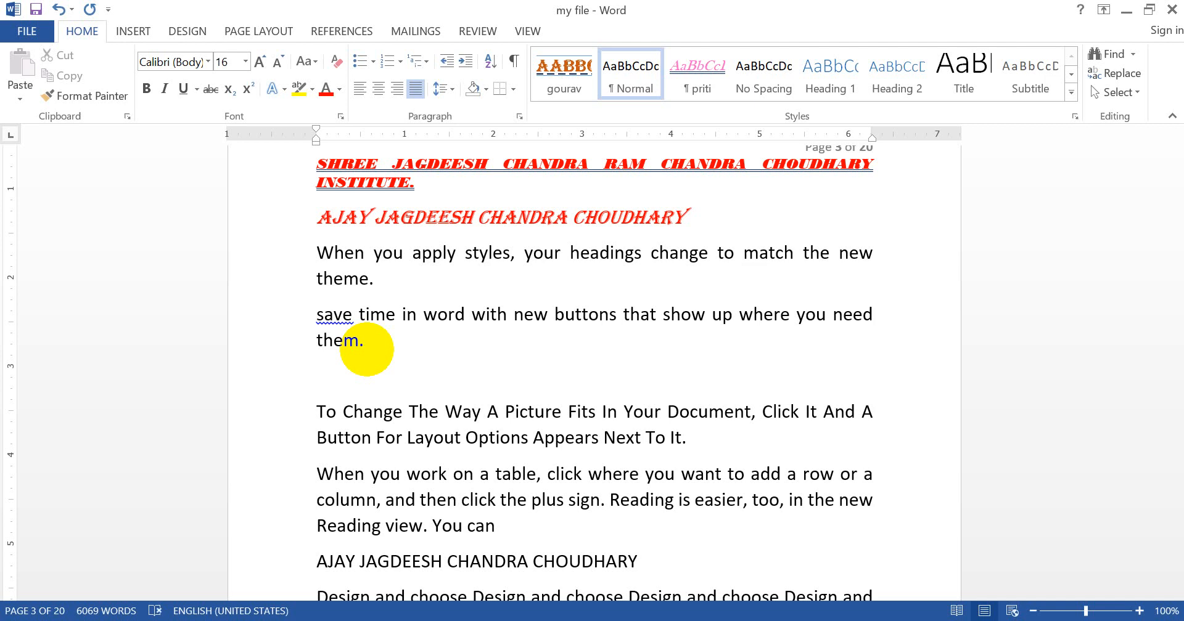
pyautogui.write('tODAY')
pyautogui.hotkey('ctrl', 'z')
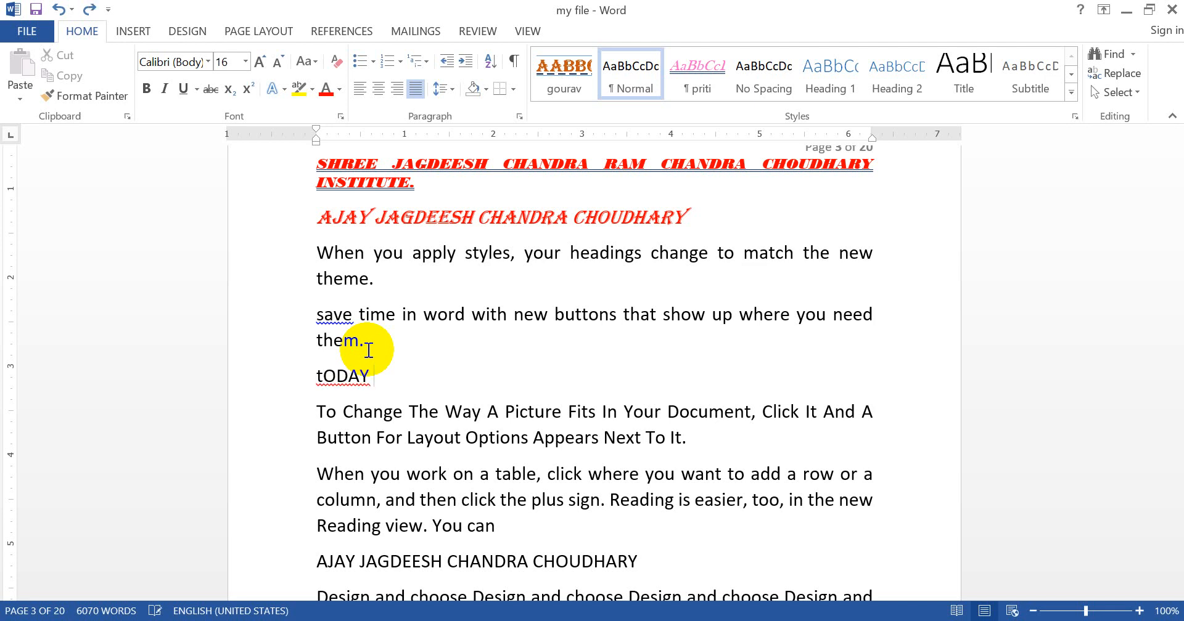
# Step: Continue the new line with "wE aRE", keeping the inverted case by reverting the automatic corrections
pyautogui.write('we')
pyautogui.hotkey('ctrl', 'z')
pyautogui.write('A')
pyautogui.press('BackSpace')
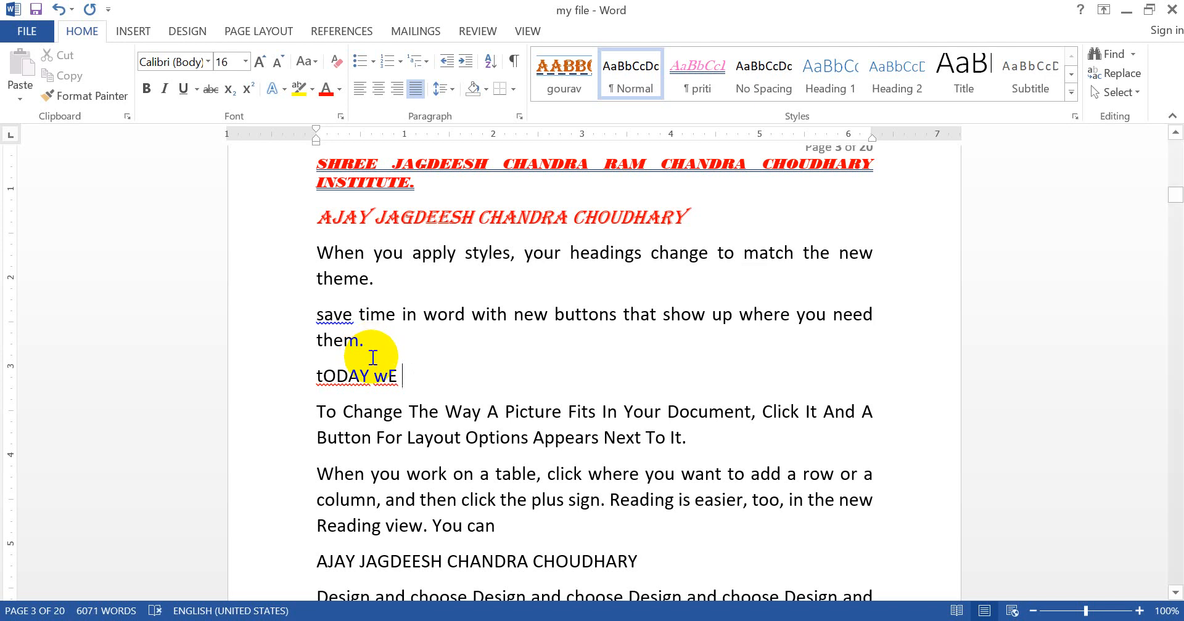
pyautogui.write('A')
pyautogui.press('BackSpace')
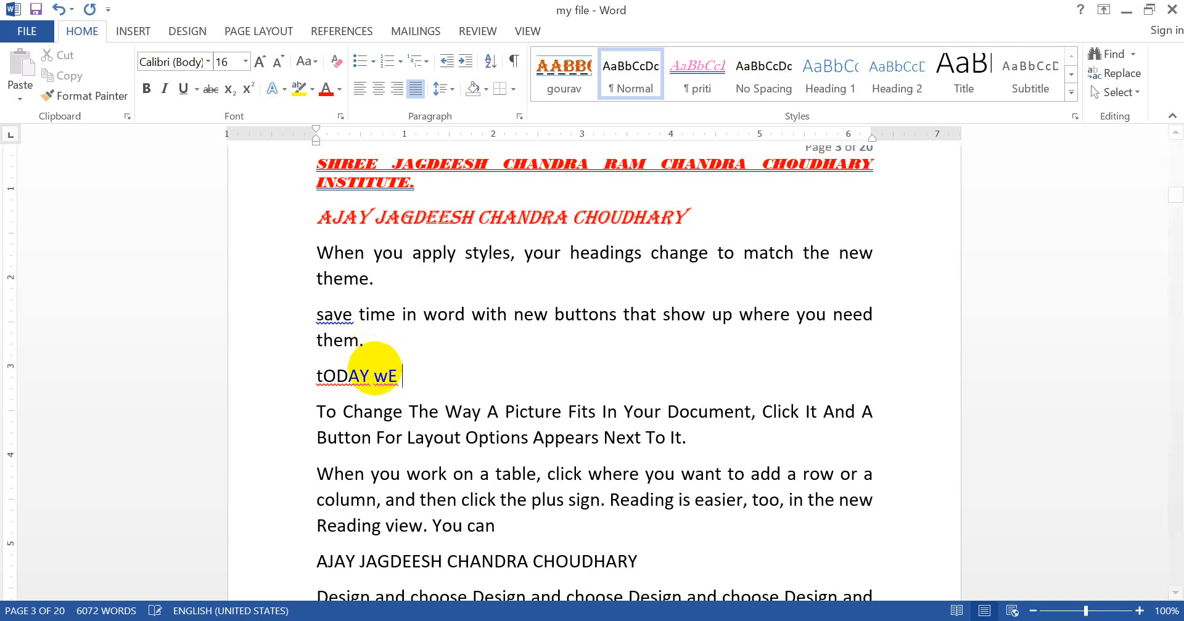
pyautogui.write('aRE')
pyautogui.hotkey('ctrl', 'z')
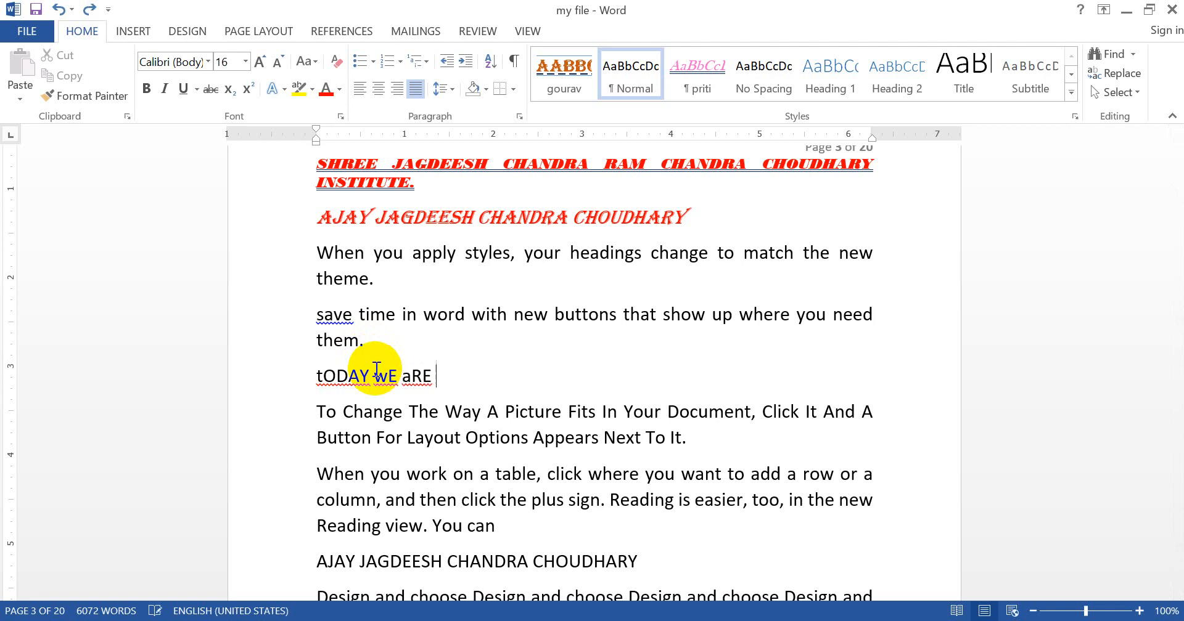
# Step: Add "jUST lEARNING" to the line in inverted case, reverting any automatic case correction
pyautogui.write('J')
pyautogui.press('BackSpace')
pyautogui.write('jUST')
pyautogui.hotkey('ctrl', 'z')
pyautogui.write('G')
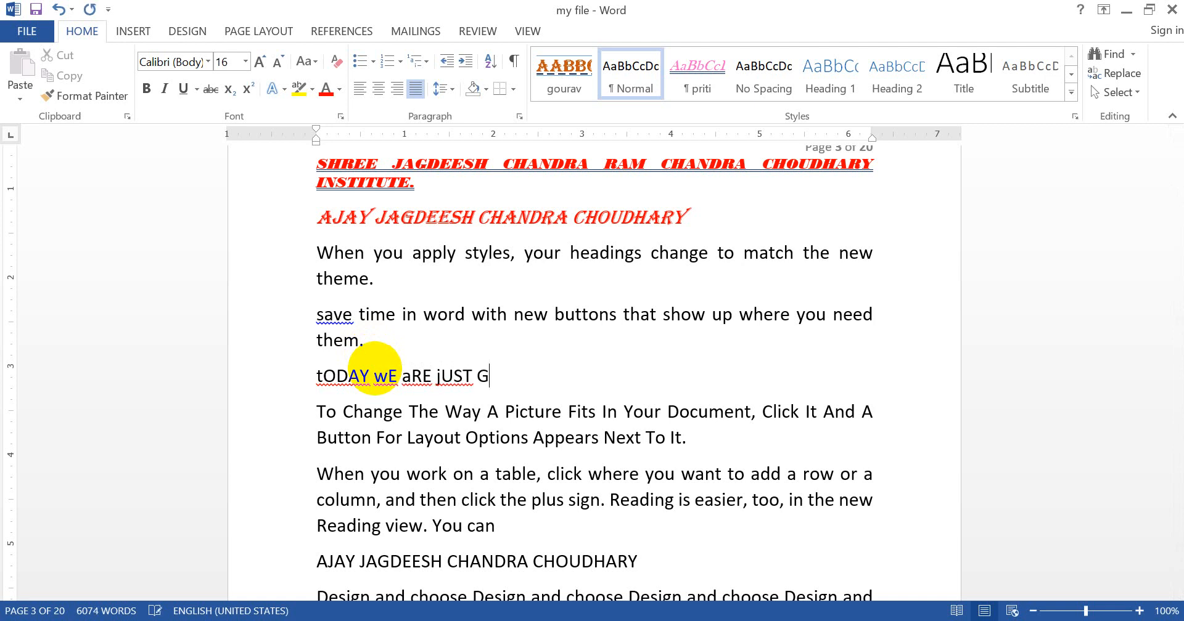
pyautogui.press('BackSpace')
pyautogui.write('IEARNIN')
pyautogui.write('G')
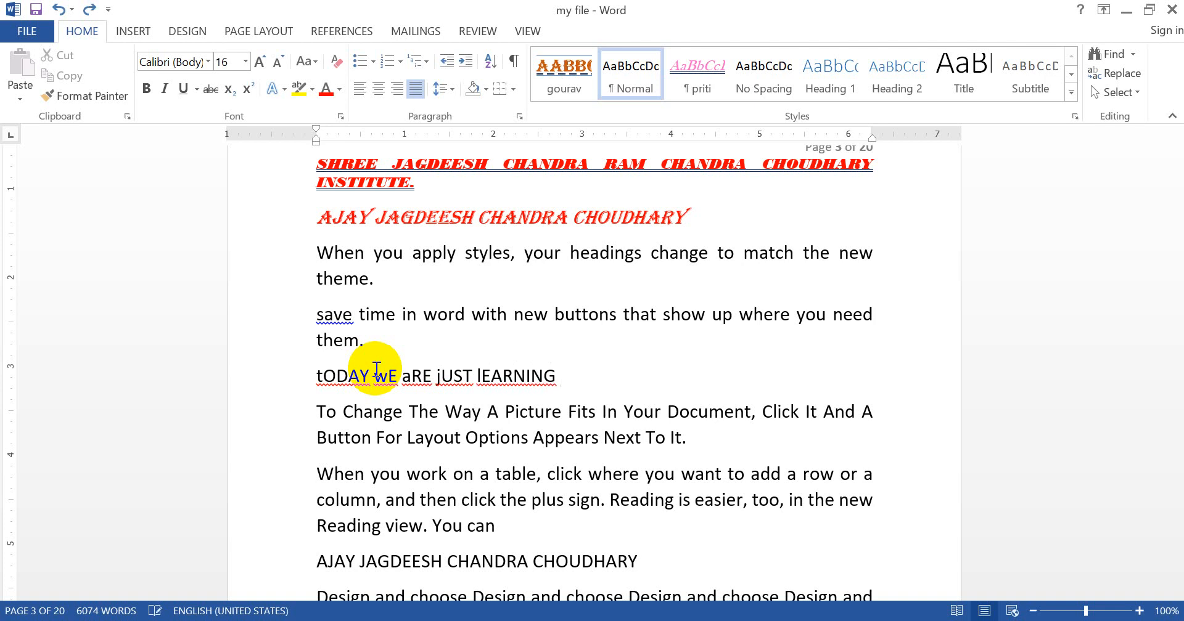
# Step: Finish the line with "hOW tO" in inverted case, undoing the automatic case corrections
pyautogui.write('C')
pyautogui.press('BackSpace')
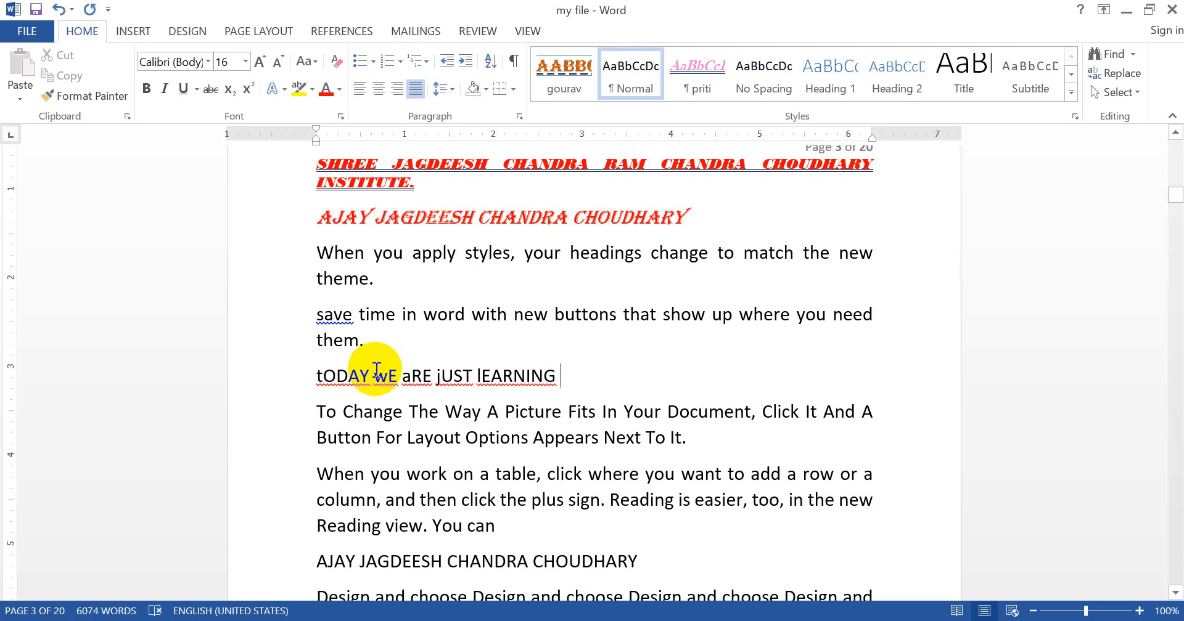
pyautogui.write('hOW')
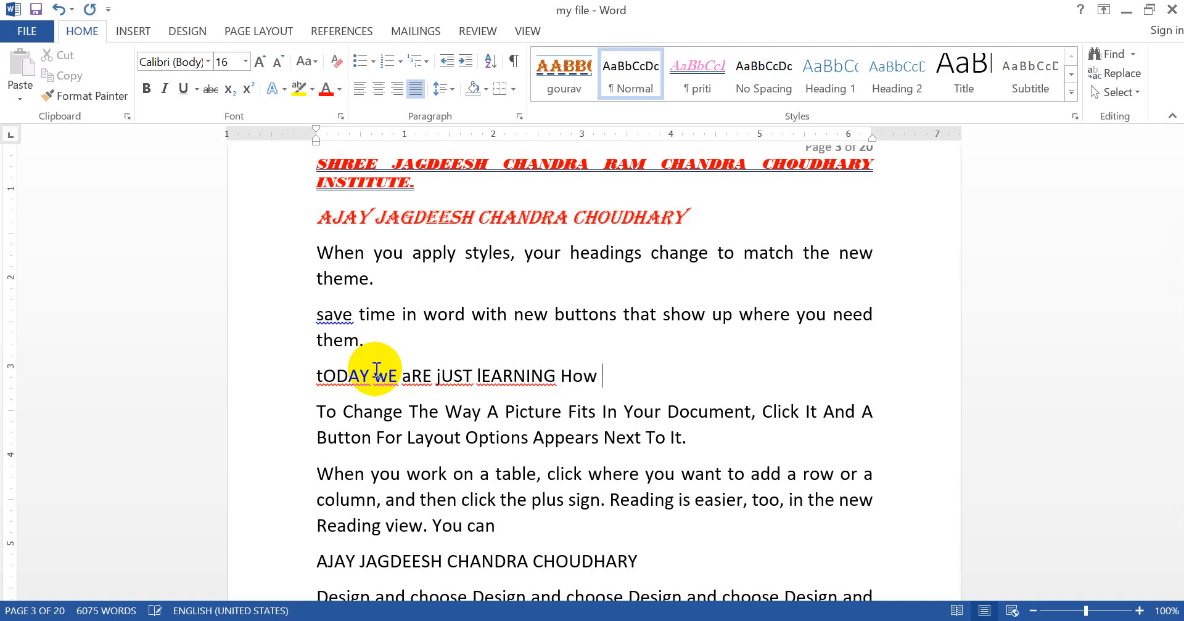
pyautogui.hotkey('ctrl', 'z')
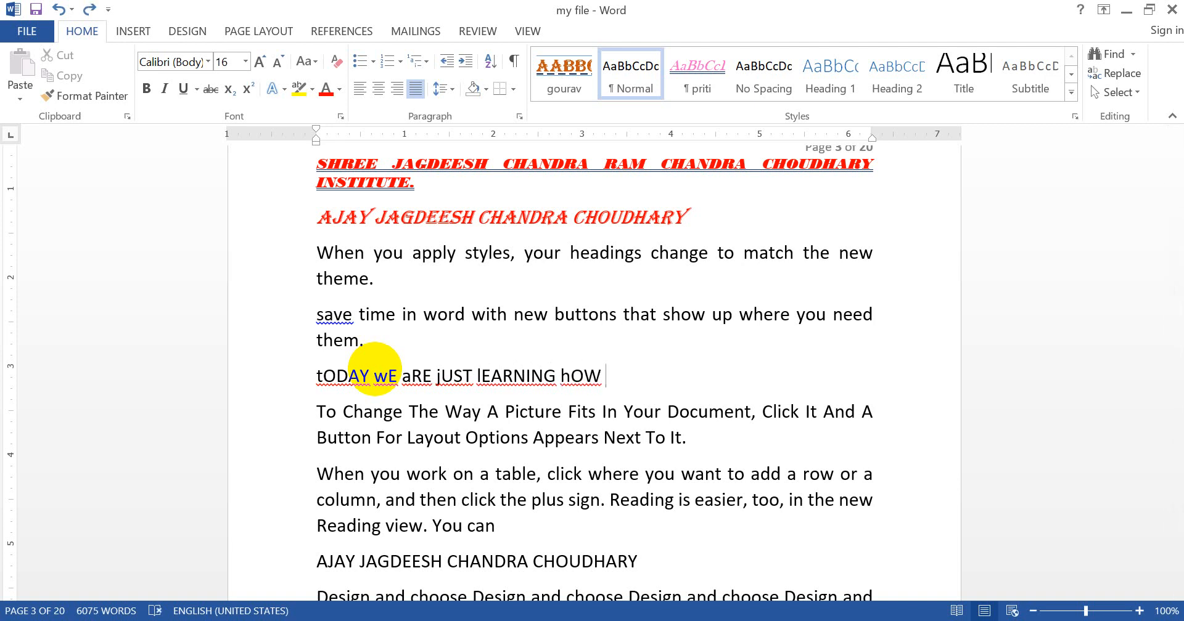
pyautogui.write('T')
pyautogui.press('BackSpace')
pyautogui.write('tO')
pyautogui.hotkey('ctrl', 'z')
# Step: Add a paragraph below the inverted-case "tODAY wE aRE" line and enter "GE VKT ;GKwA IJ Dei;WvJ LH[K JGS Gsa"
pyautogui.click(285, 384)
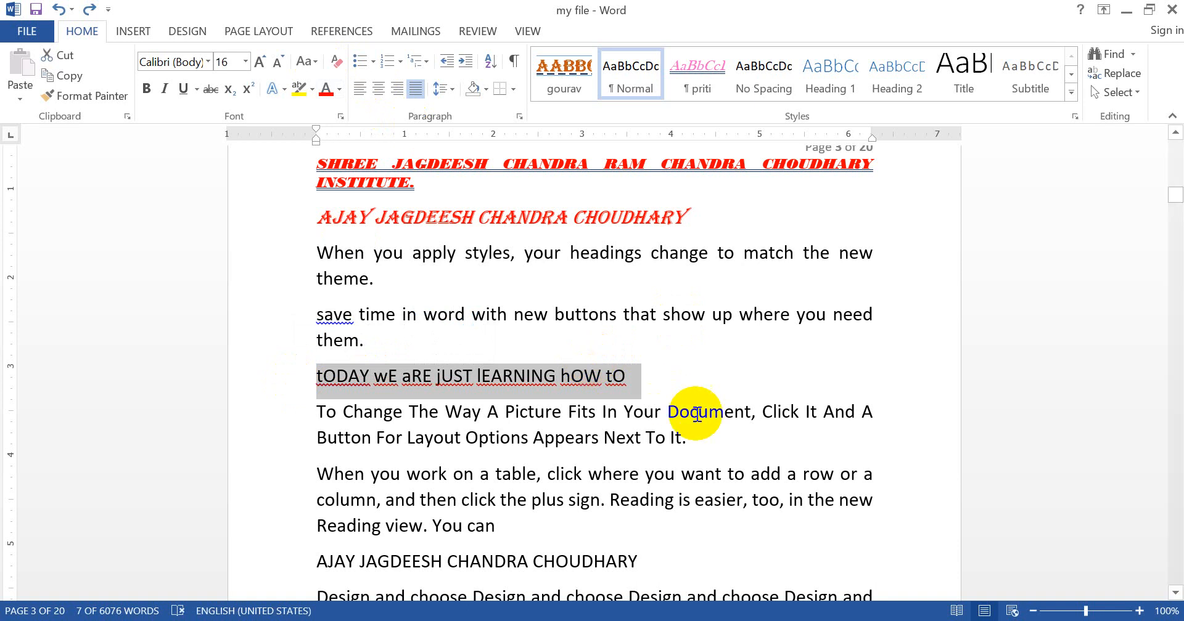
pyautogui.click(664, 386)
pyautogui.press('Return')
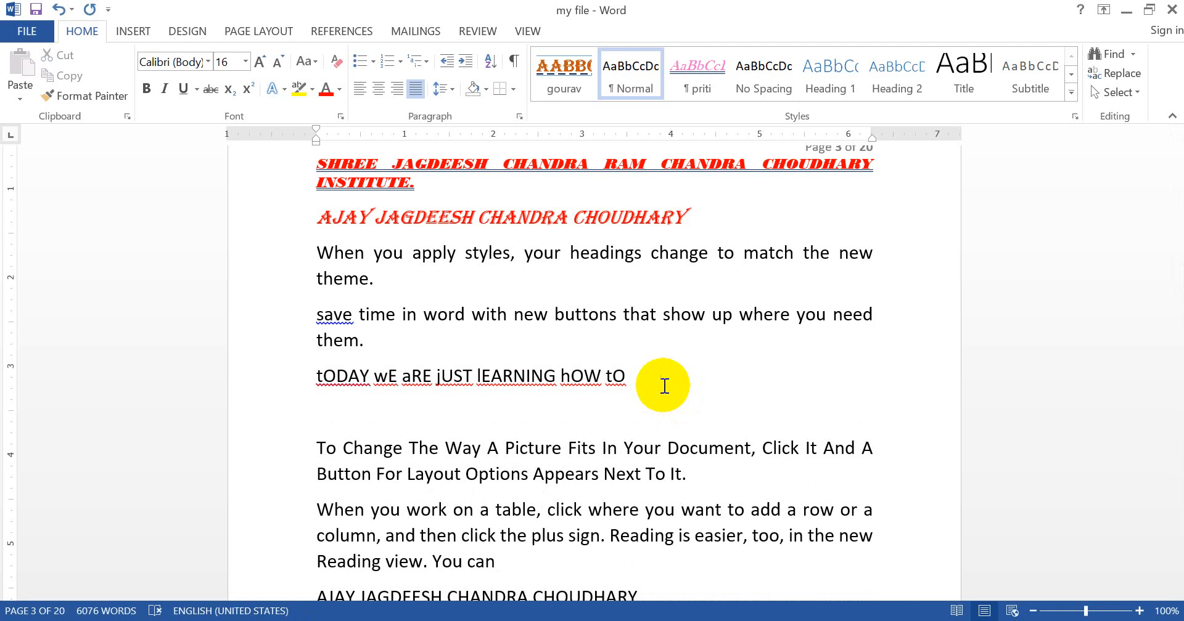
pyautogui.write('GE VKT ;GKwA IJ De')
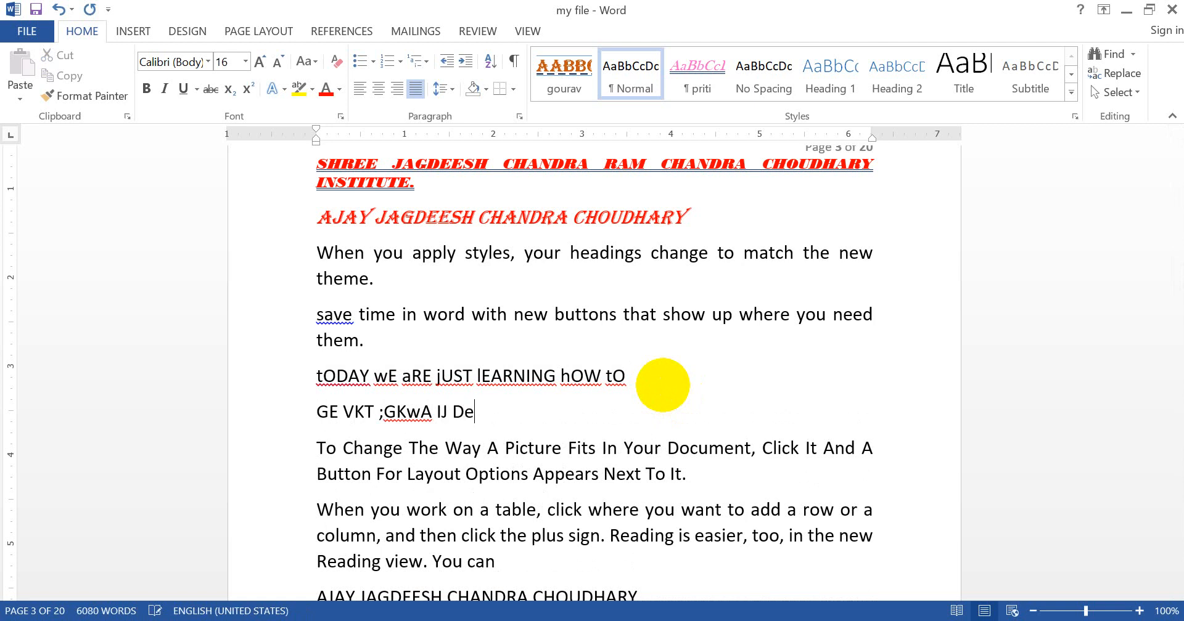
pyautogui.write('i;WvJ LH[K')
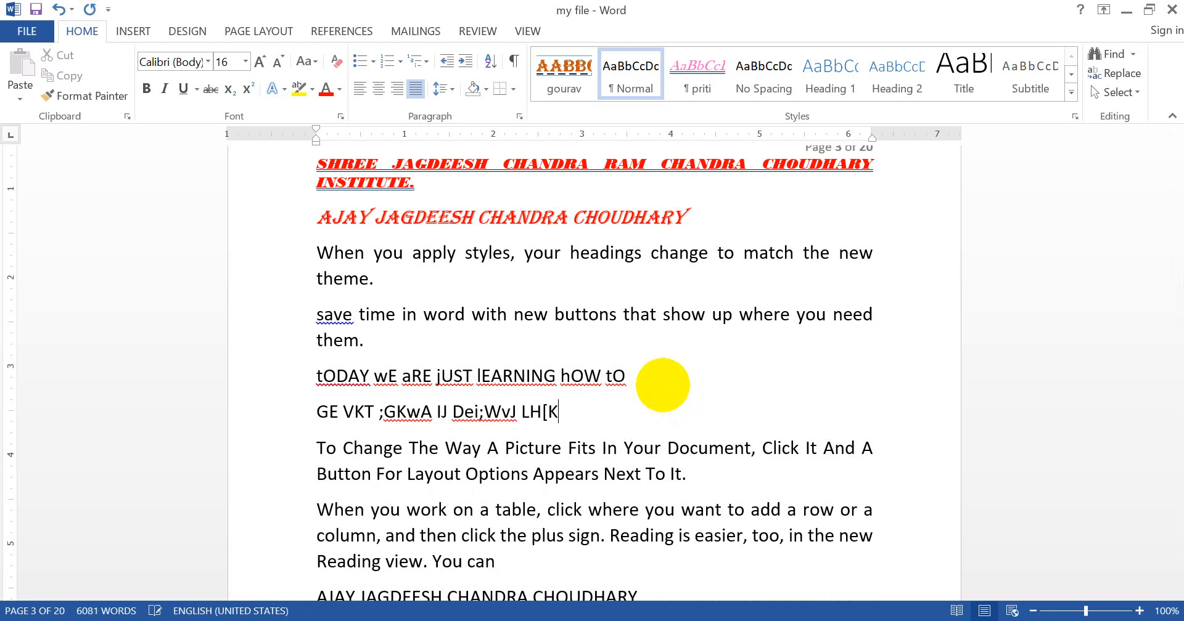
pyautogui.write(' JGS Gsa')
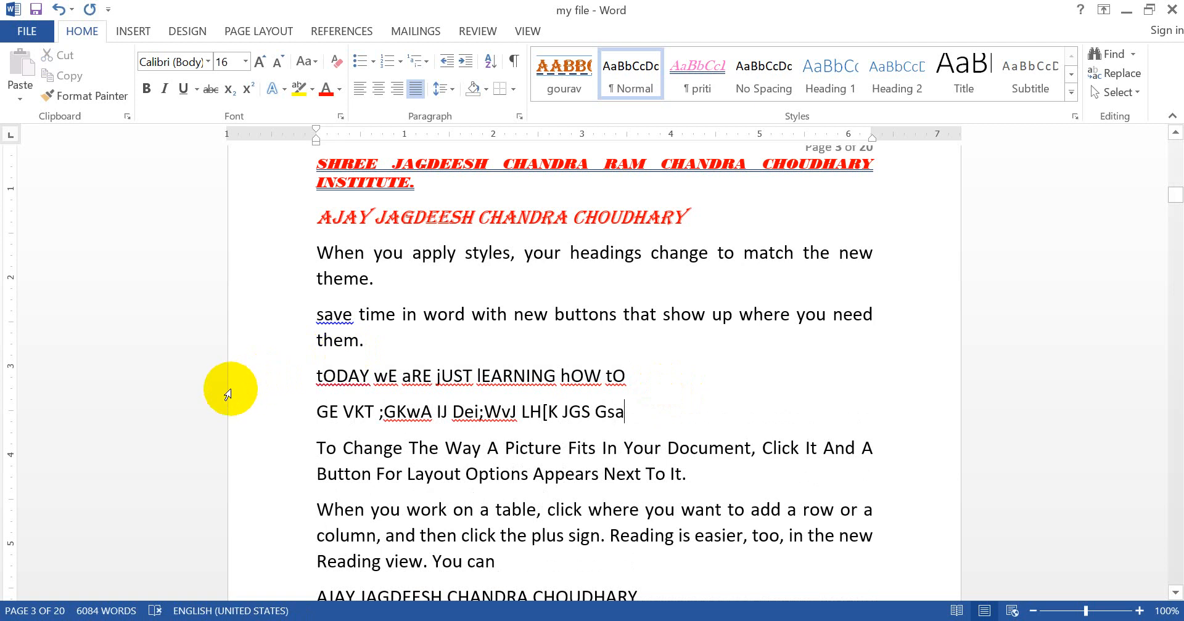
# Step: Change the font of the new "GE VKT" line to Kruti Dev 020
pyautogui.click(244, 373)
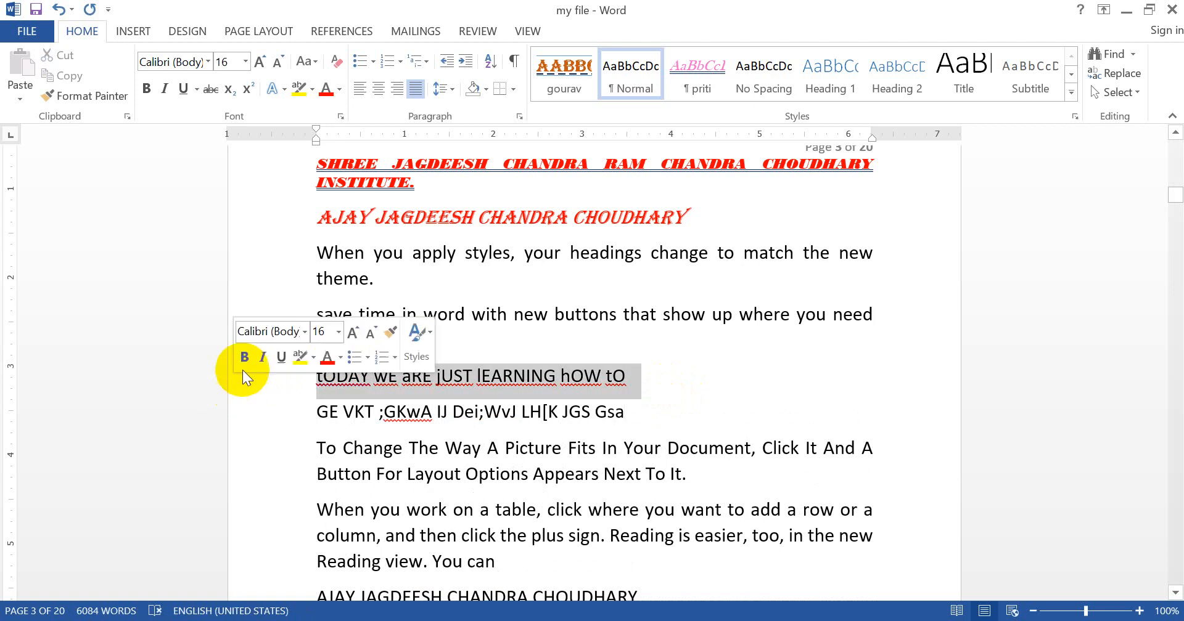
pyautogui.click(230, 412)
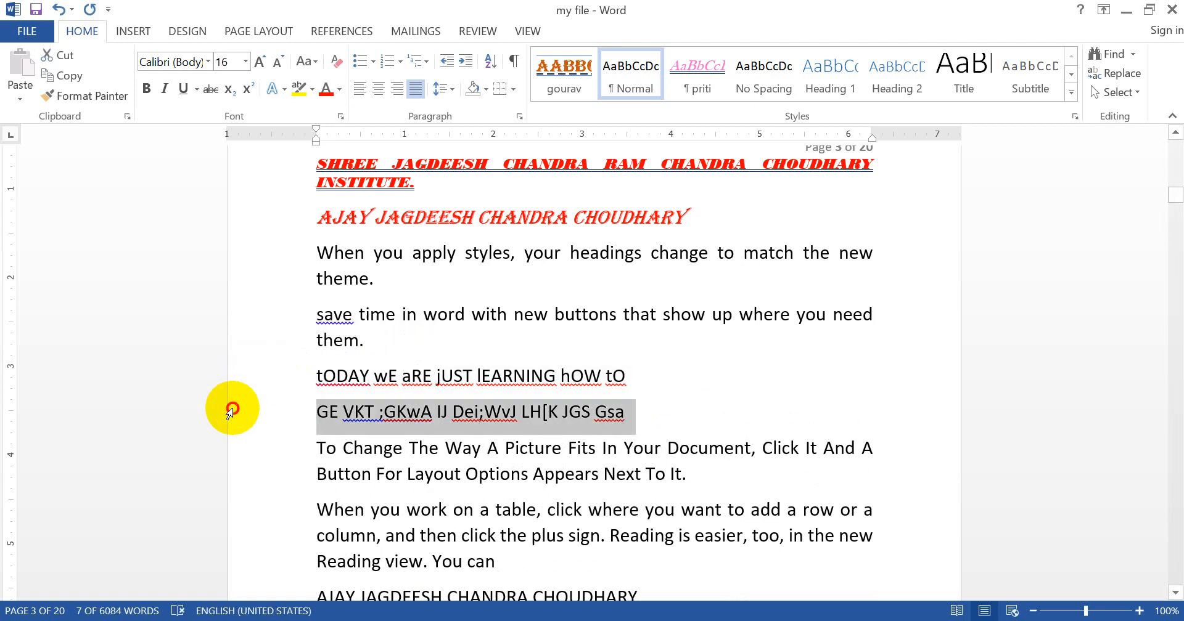
pyautogui.click(209, 61)
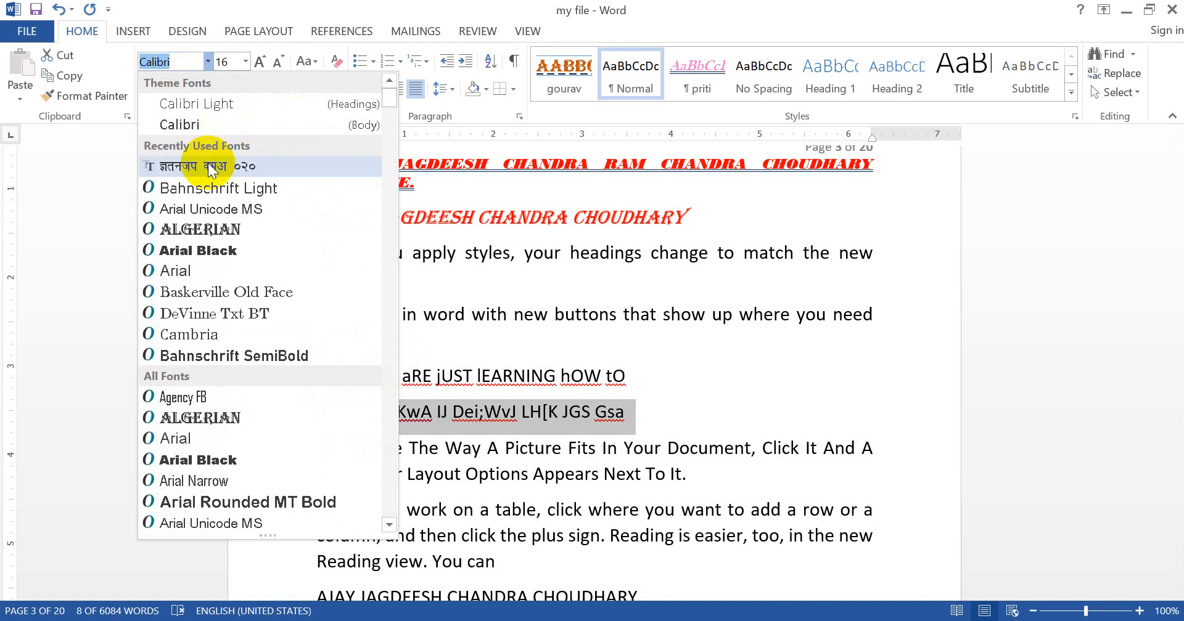
pyautogui.click(207, 164)
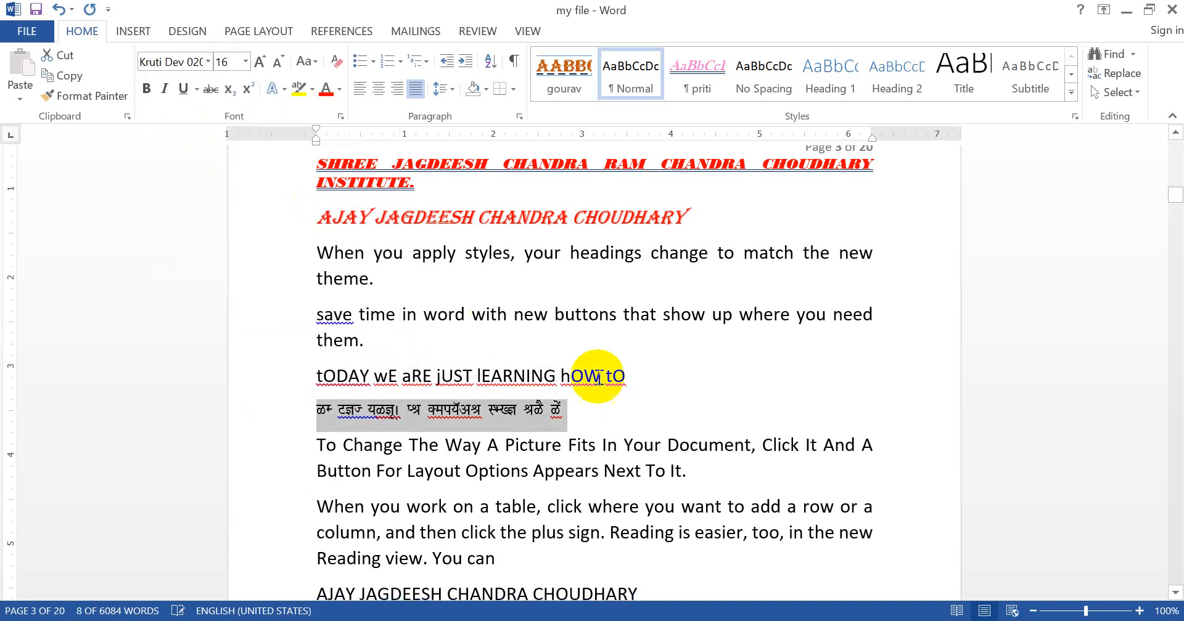
pyautogui.click(616, 408)
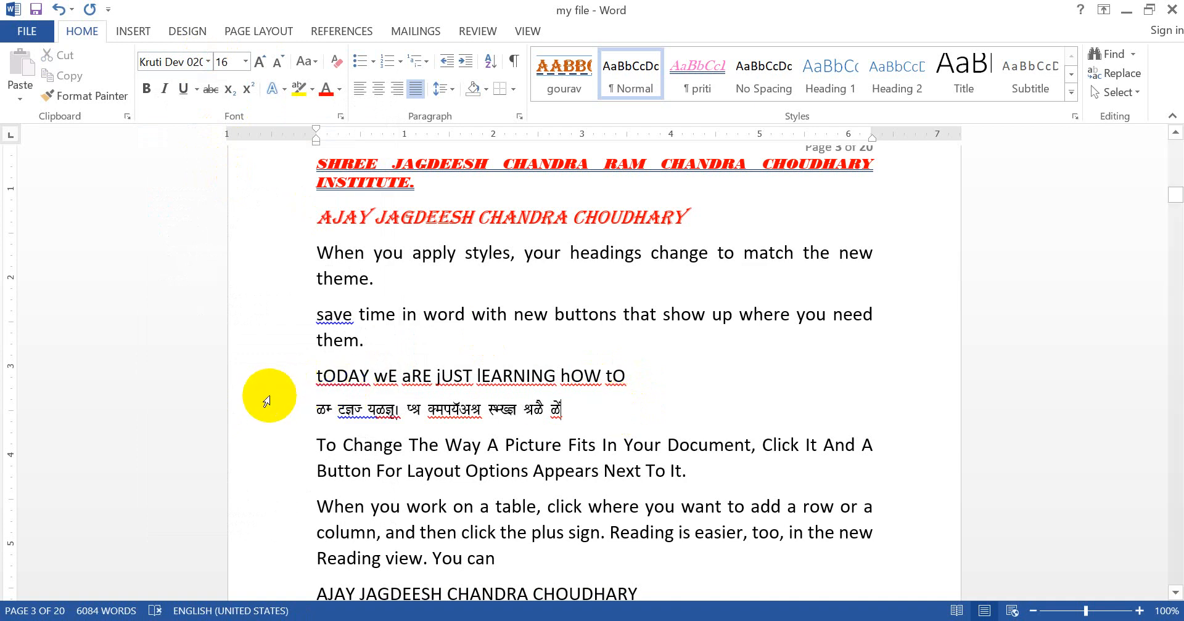
# Step: Apply toggle case to the Kruti Dev line
pyautogui.click(263, 419)
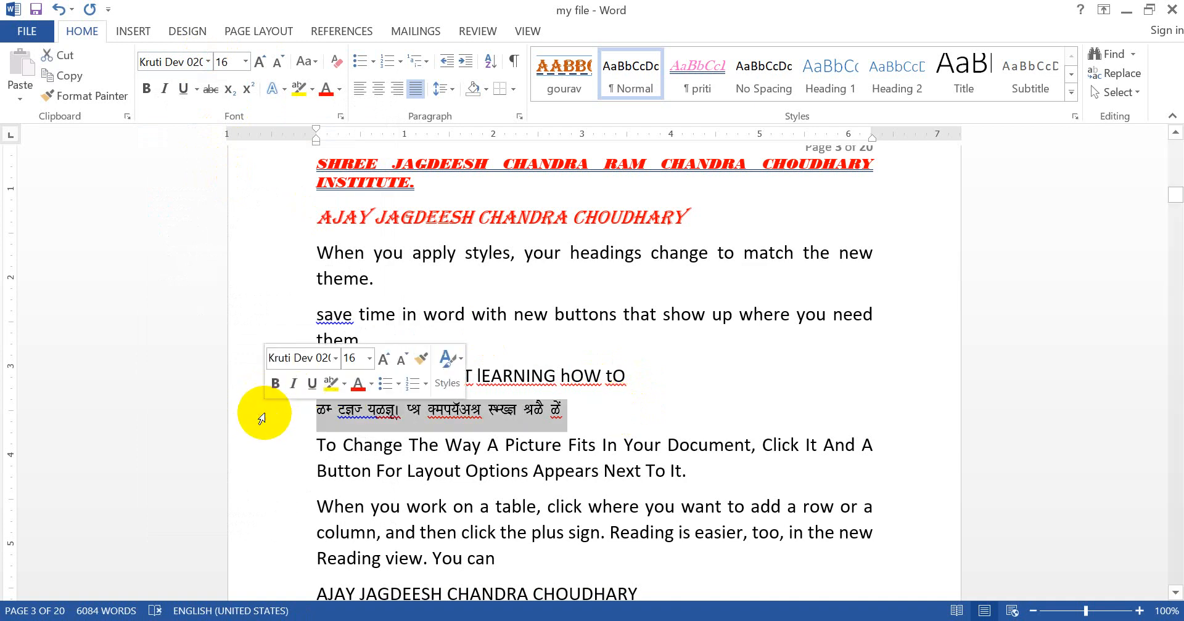
pyautogui.click(314, 58)
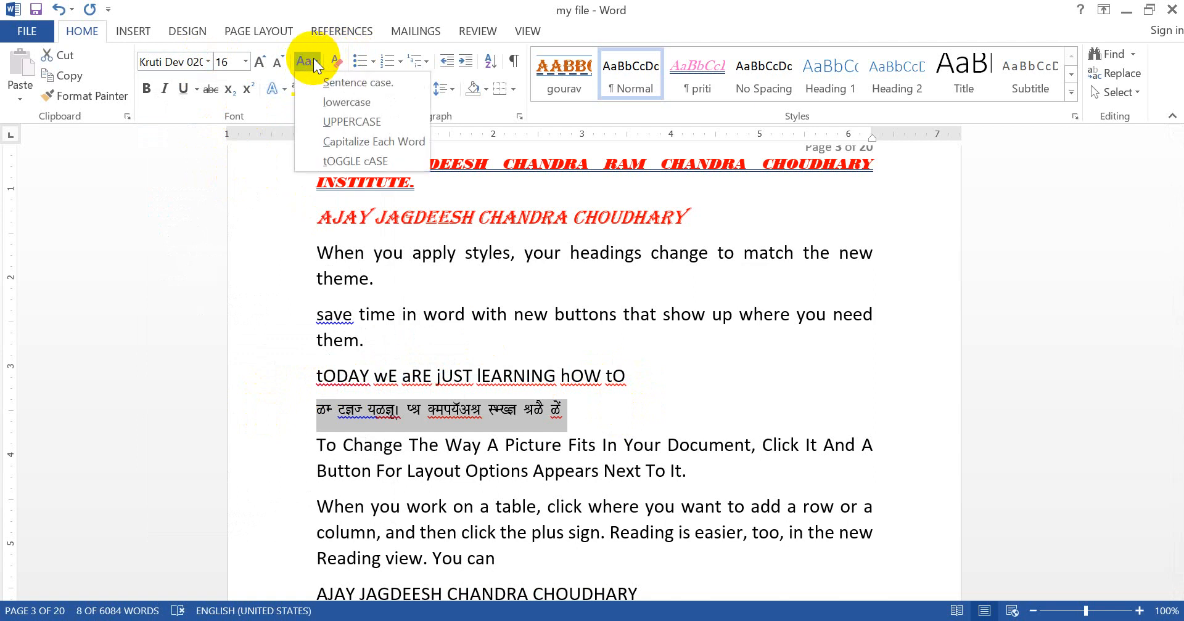
pyautogui.click(352, 159)
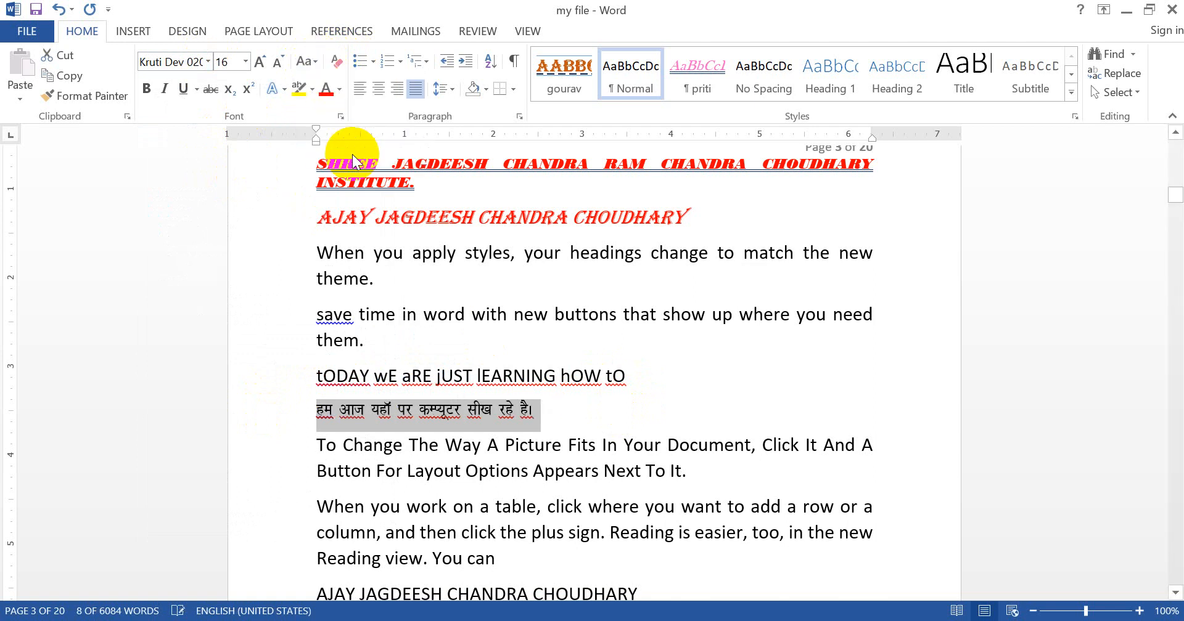
pyautogui.click(679, 422)
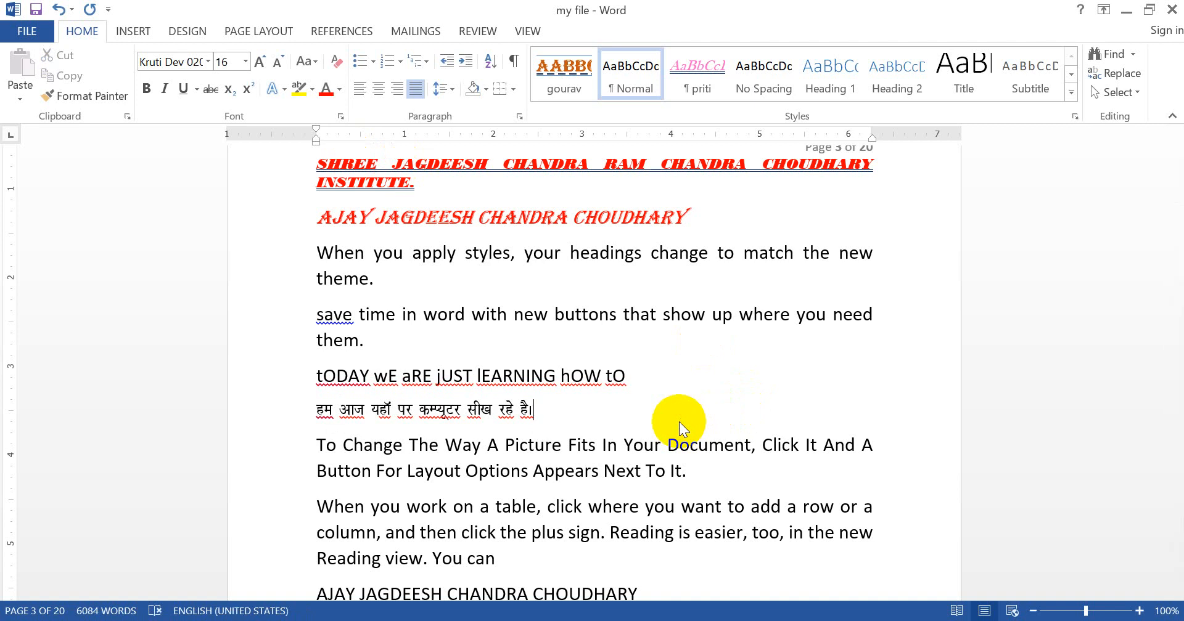
# Step: Apply toggle case to the "tODAY wE aRE jUST lEARNING hOW tO" line
pyautogui.click(251, 381)
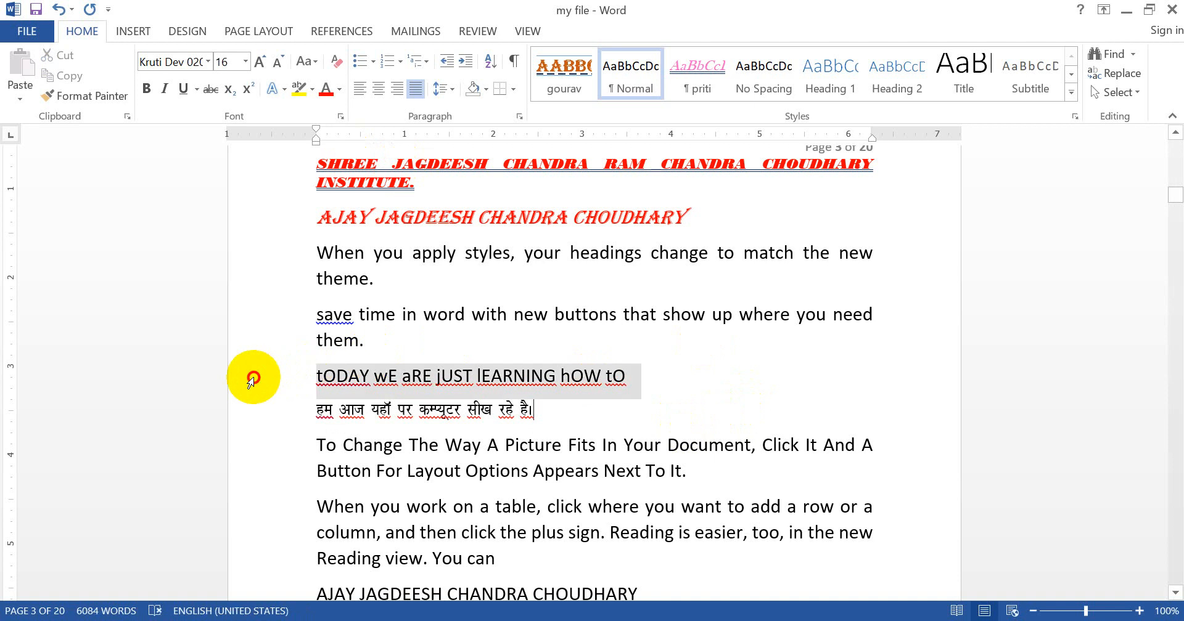
pyautogui.click(312, 64)
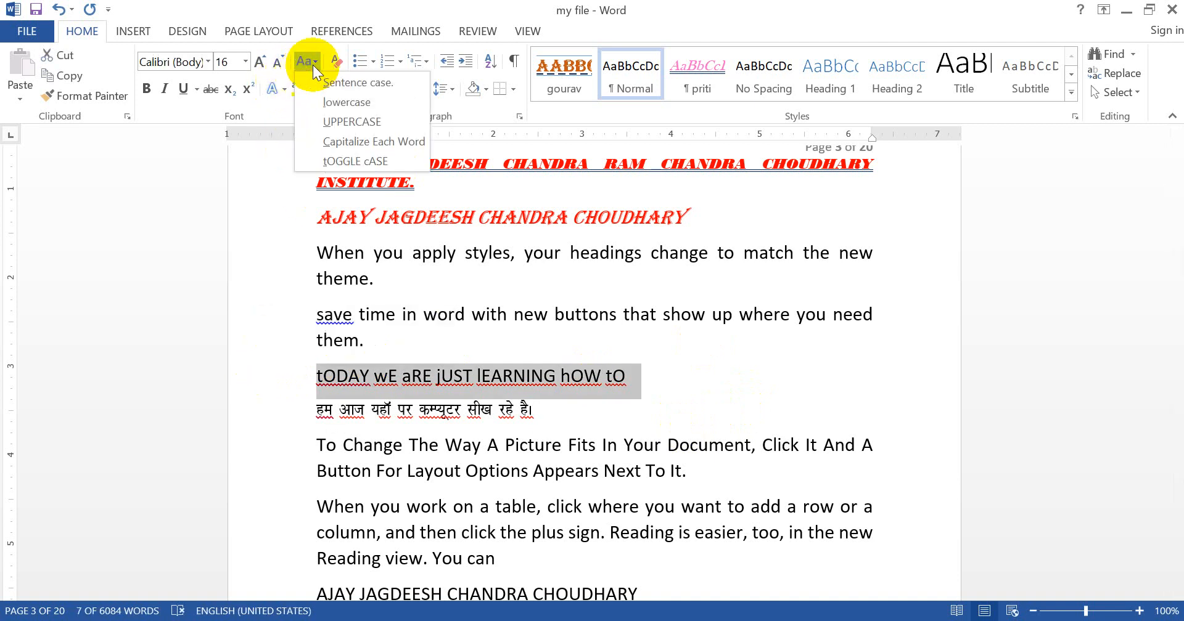
pyautogui.click(355, 161)
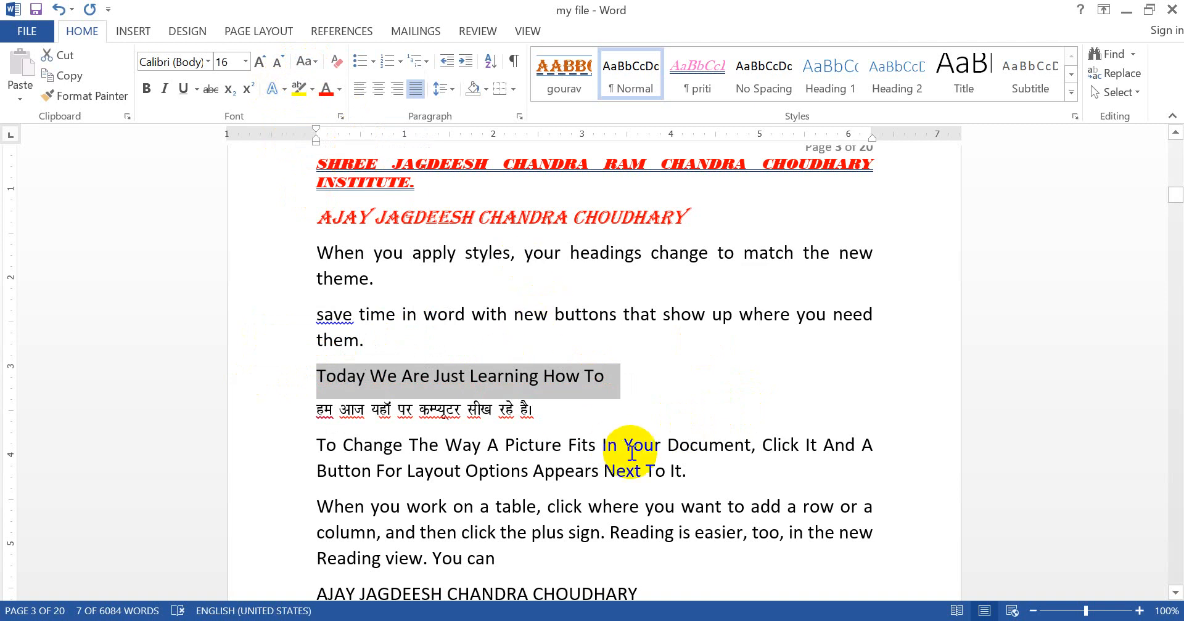
# Step: Add an empty paragraph after the Hindi line and save the document
pyautogui.click(563, 421)
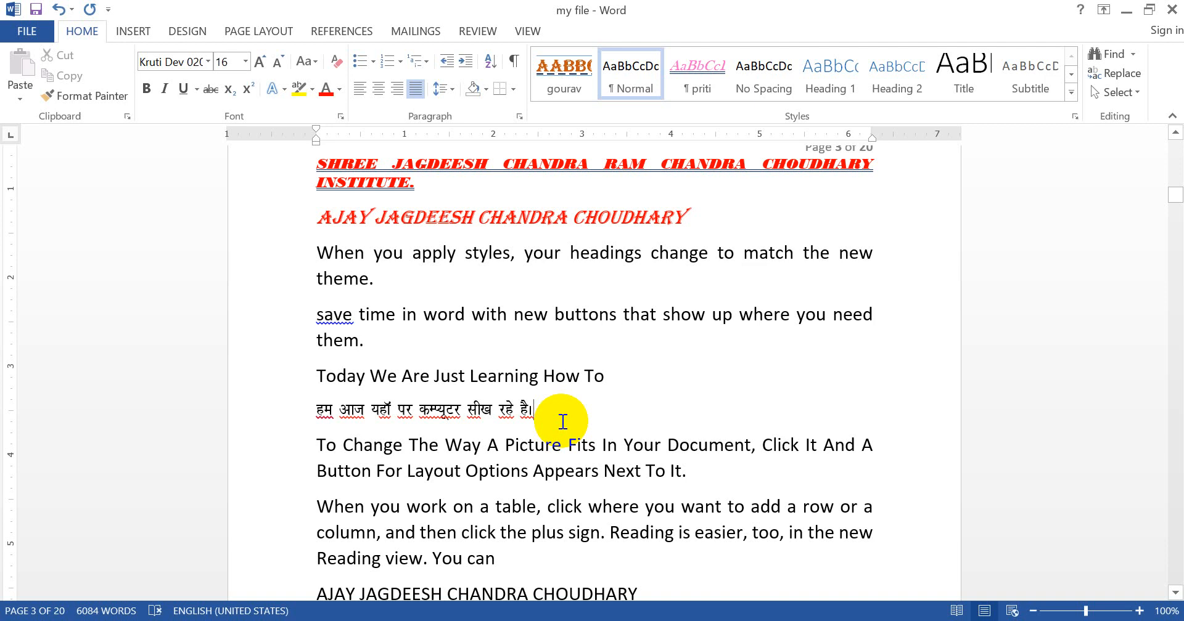
pyautogui.press('Return')
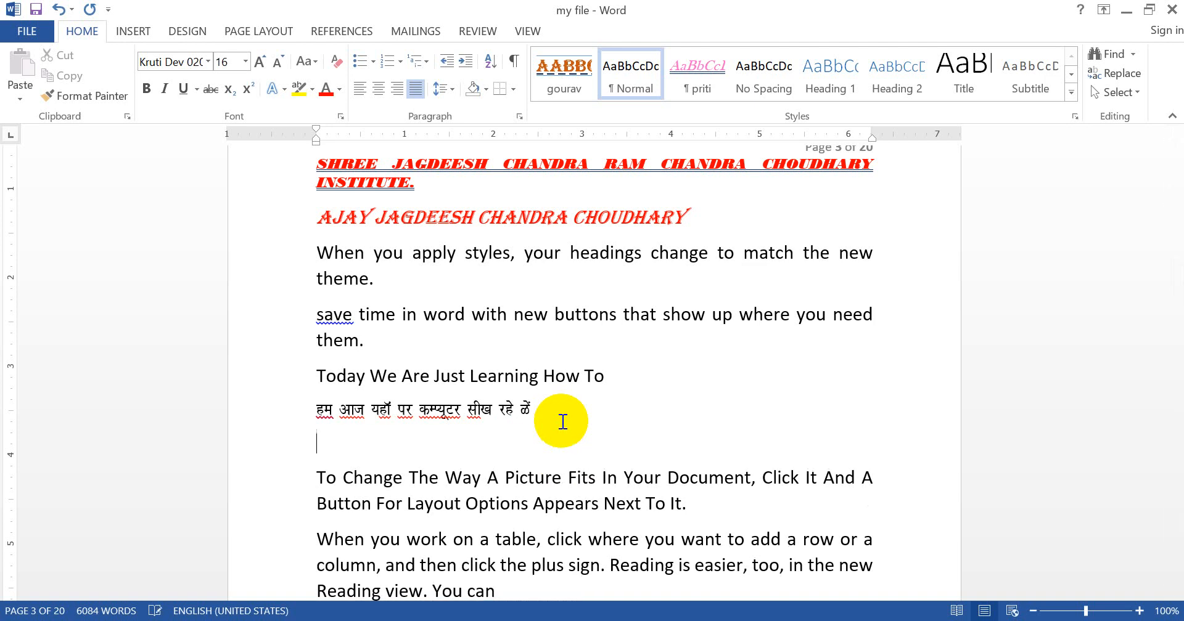
pyautogui.hotkey('ctrl', 's')
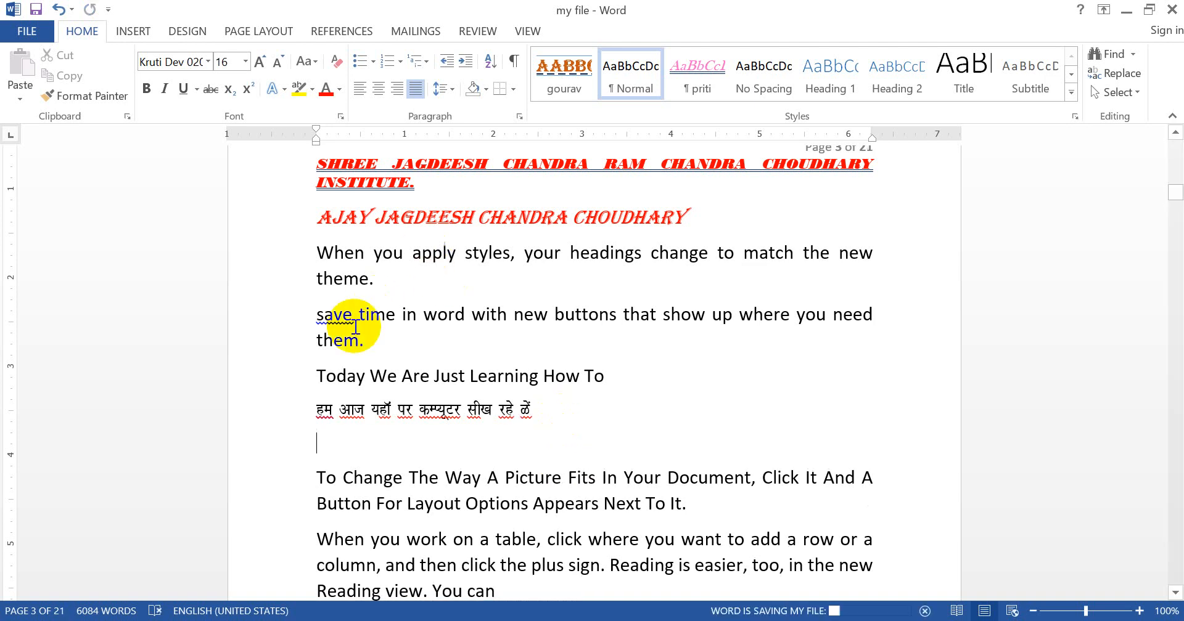
# Step: Hide the red Algerian name line above the "When you apply styles" paragraph with the Hidden font effect
pyautogui.click(249, 212)
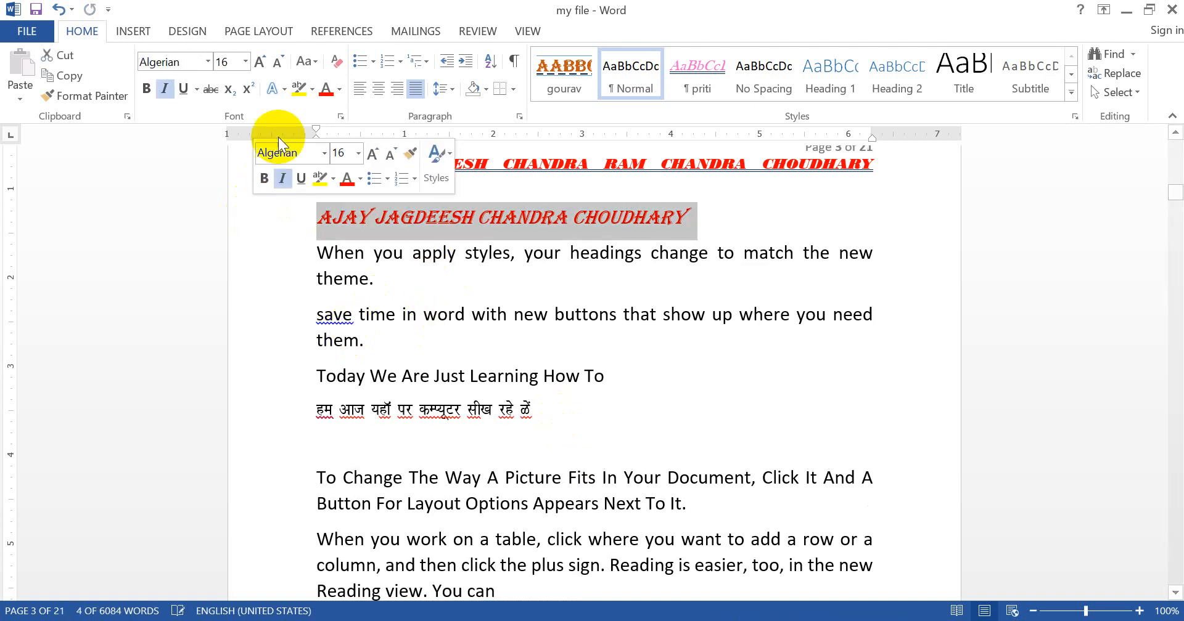
pyautogui.click(340, 115)
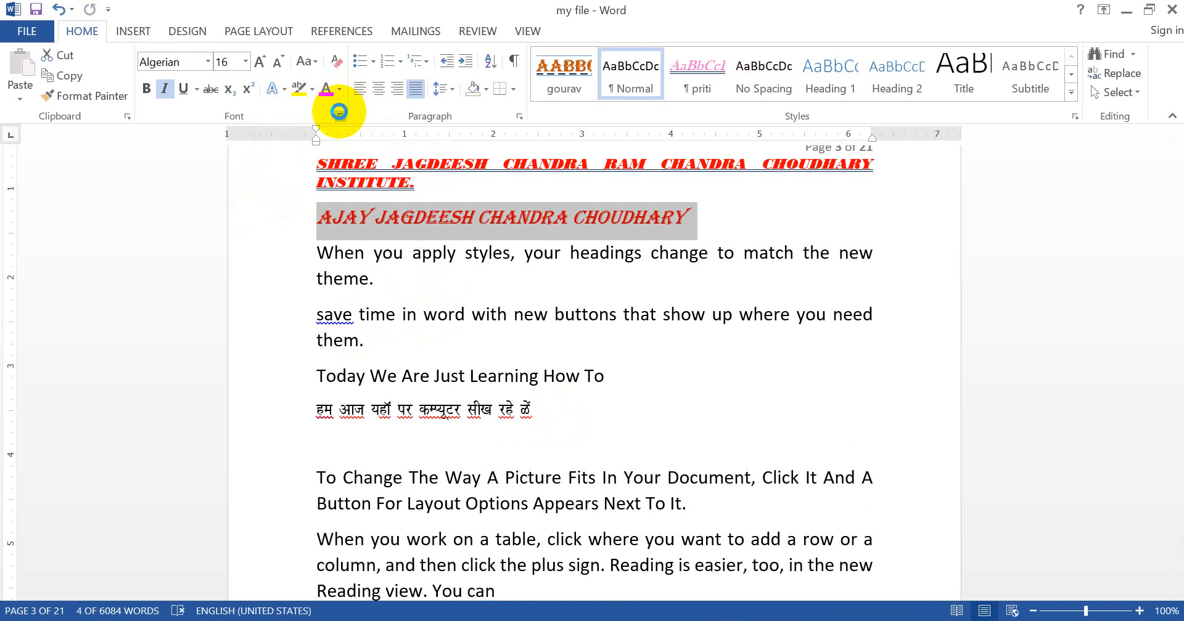
pyautogui.click(683, 357)
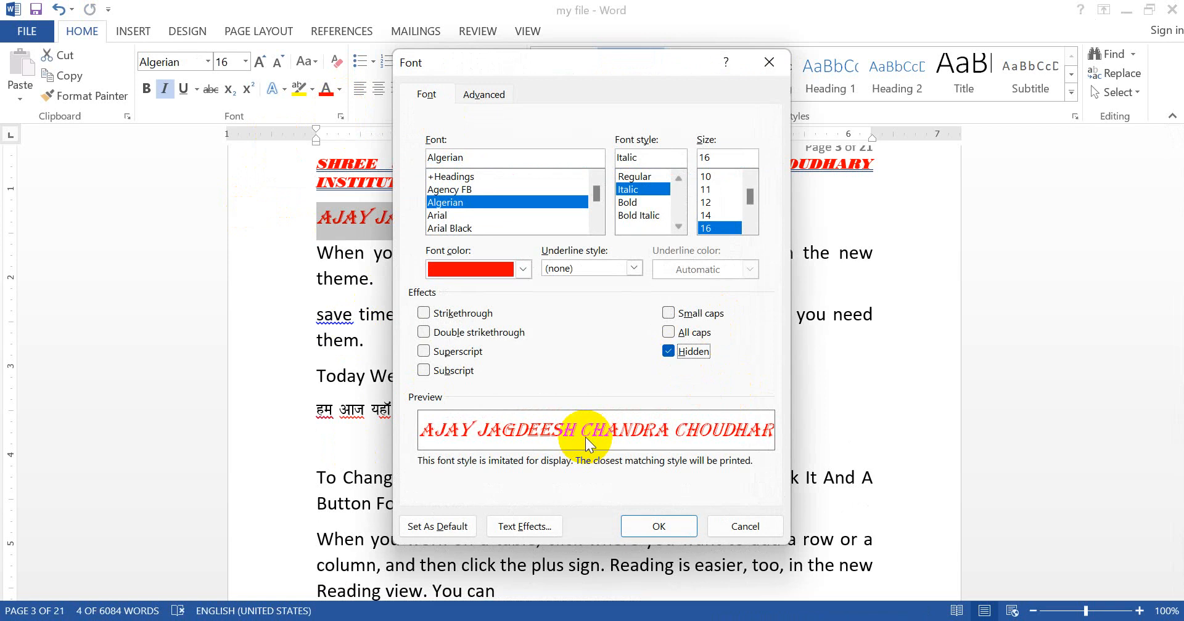
pyautogui.click(660, 527)
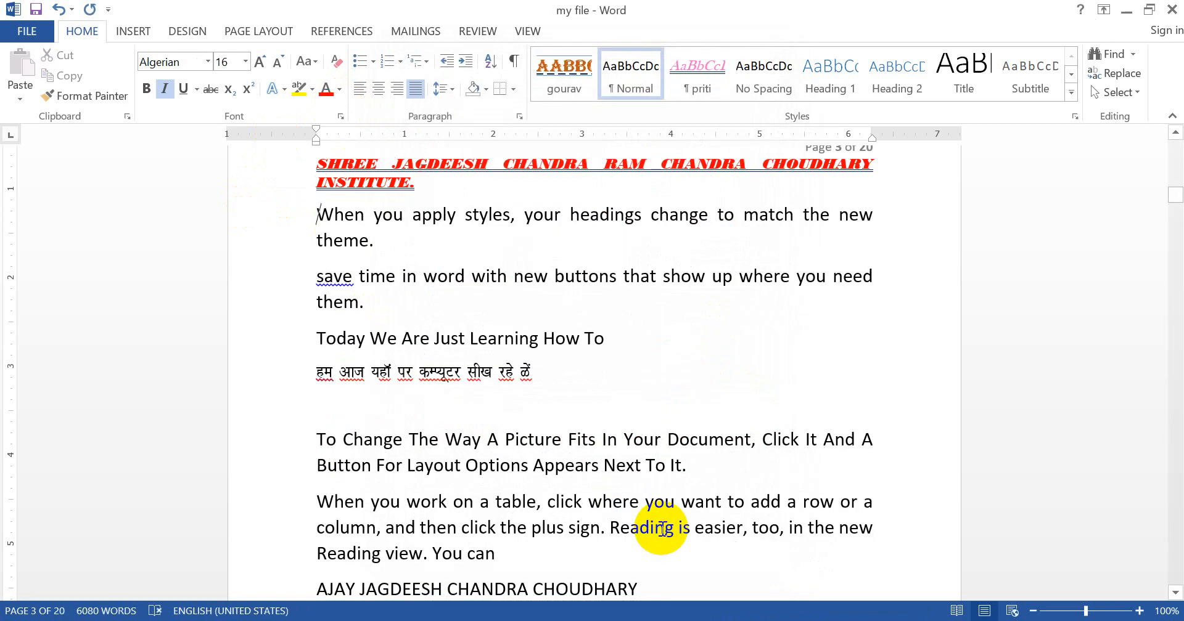
# Step: Open the font settings for "word" in the "save time" paragraph and examine the Hidden effect, leaving the text visible
pyautogui.click(591, 362)
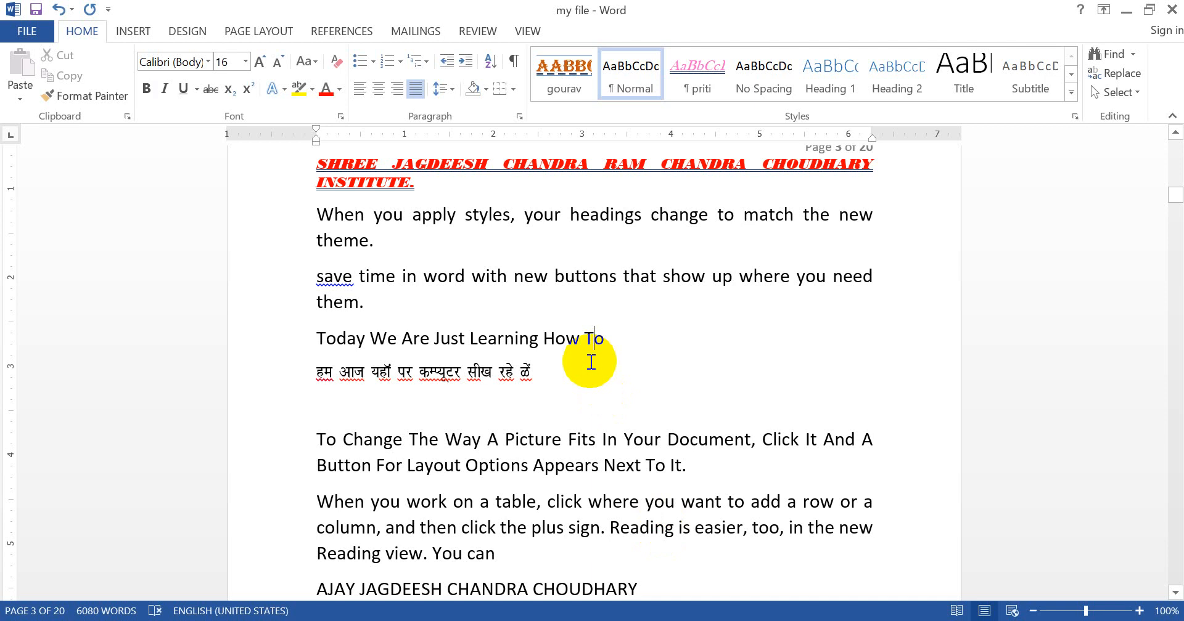
pyautogui.click(508, 274)
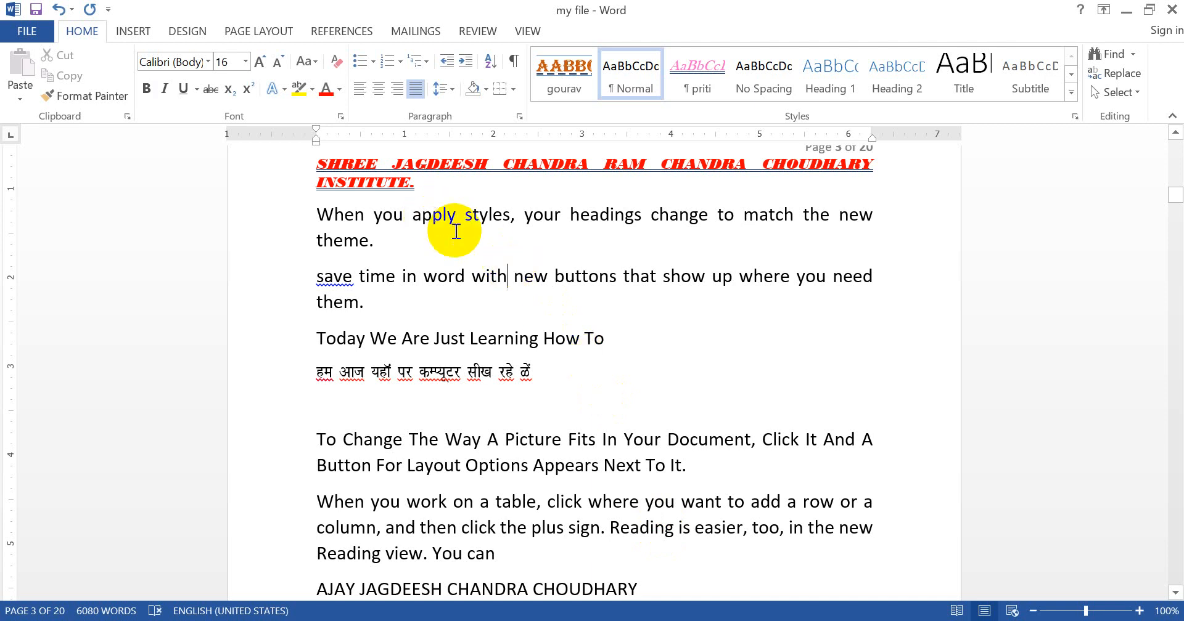
pyautogui.doubleClick(442, 265)
pyautogui.hotkey('ctrl', 'd')
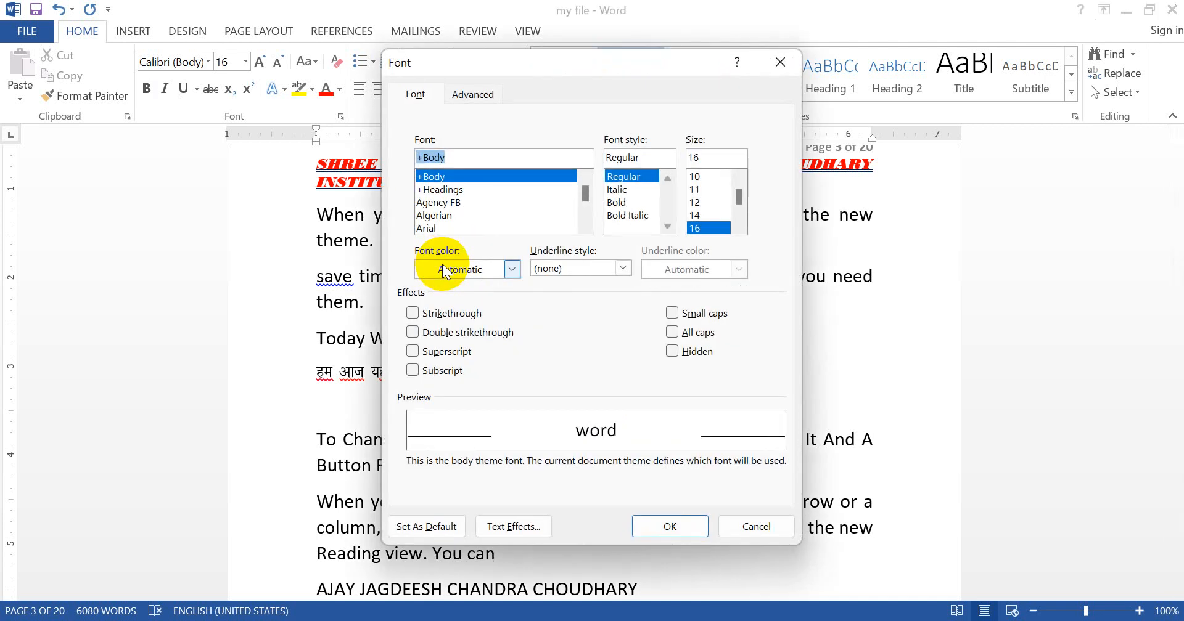
pyautogui.click(693, 357)
pyautogui.click(693, 357)
pyautogui.click(682, 524)
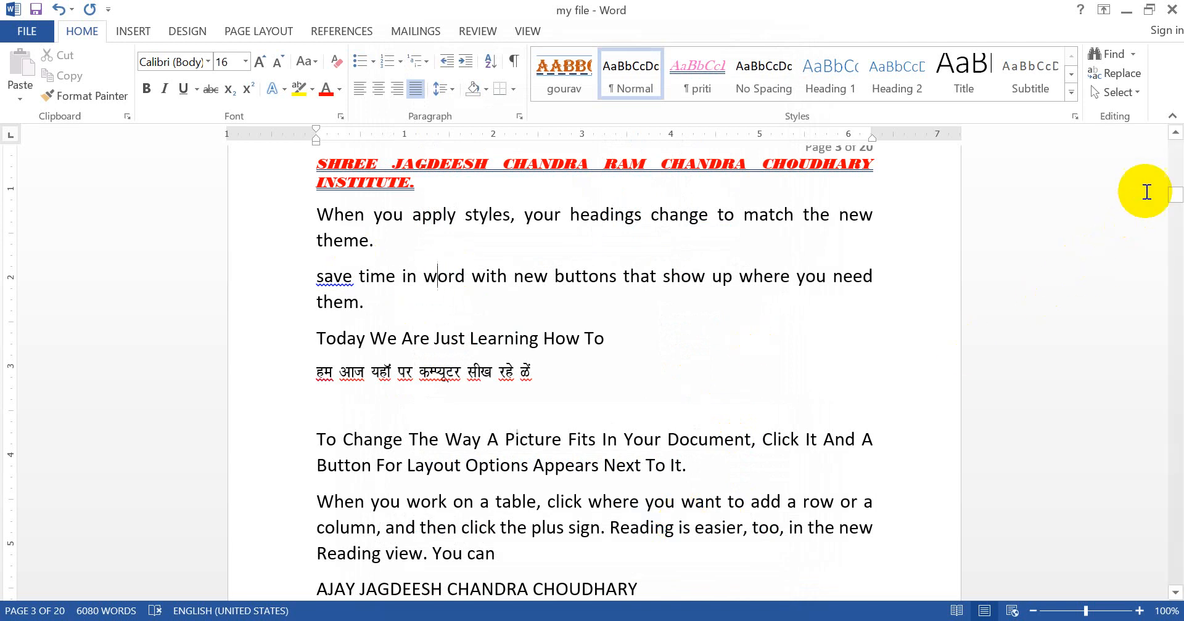
# Step: Insert two blank paragraphs after the long "Design and choose" paragraph on page 3, filling the second with spaces and tabs
pyautogui.moveTo(1175, 198)
pyautogui.mouseDown()
pyautogui.moveTo(1177, 169)
pyautogui.moveTo(1178, 219)
pyautogui.moveTo(1177, 207)
pyautogui.mouseUp()
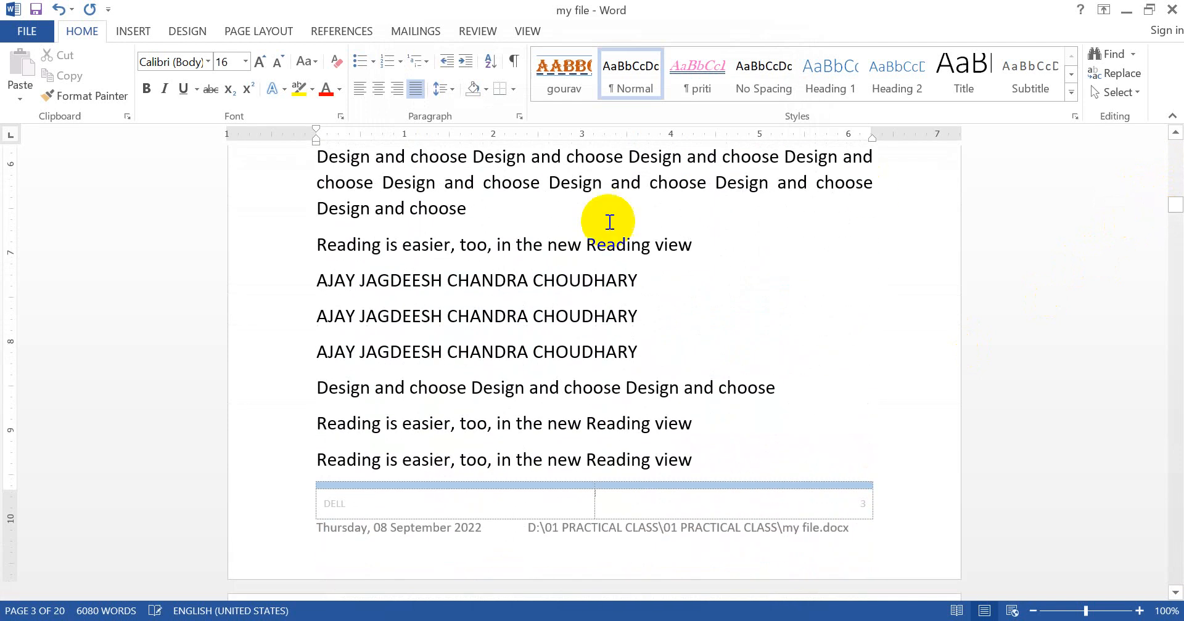
pyautogui.click(564, 216)
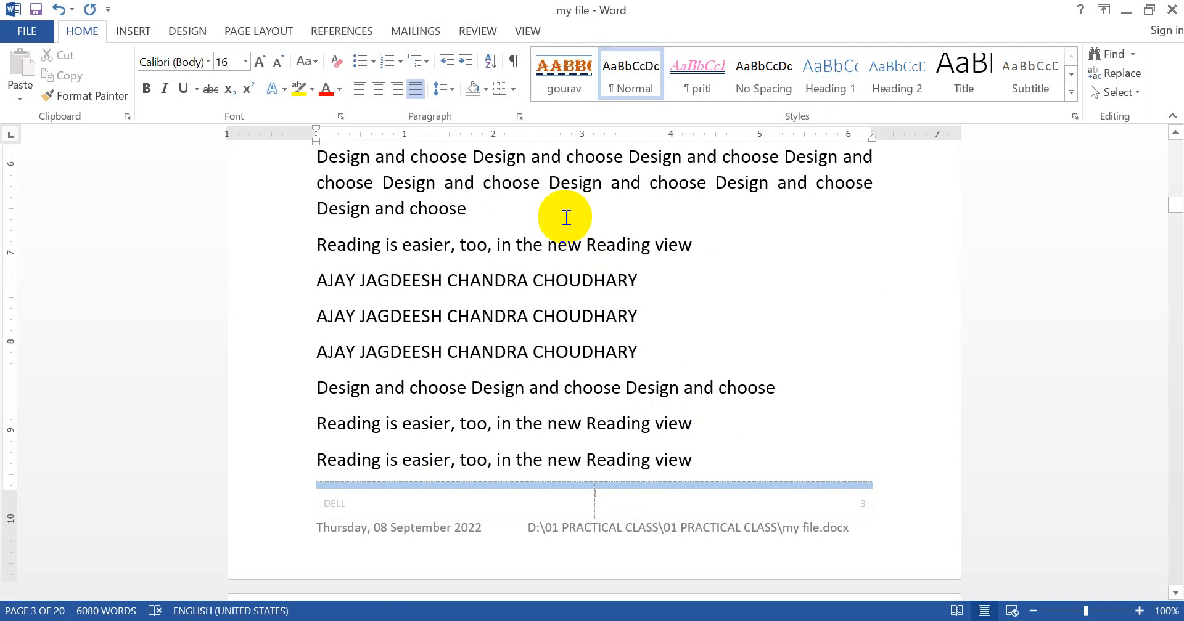
pyautogui.press('Return')
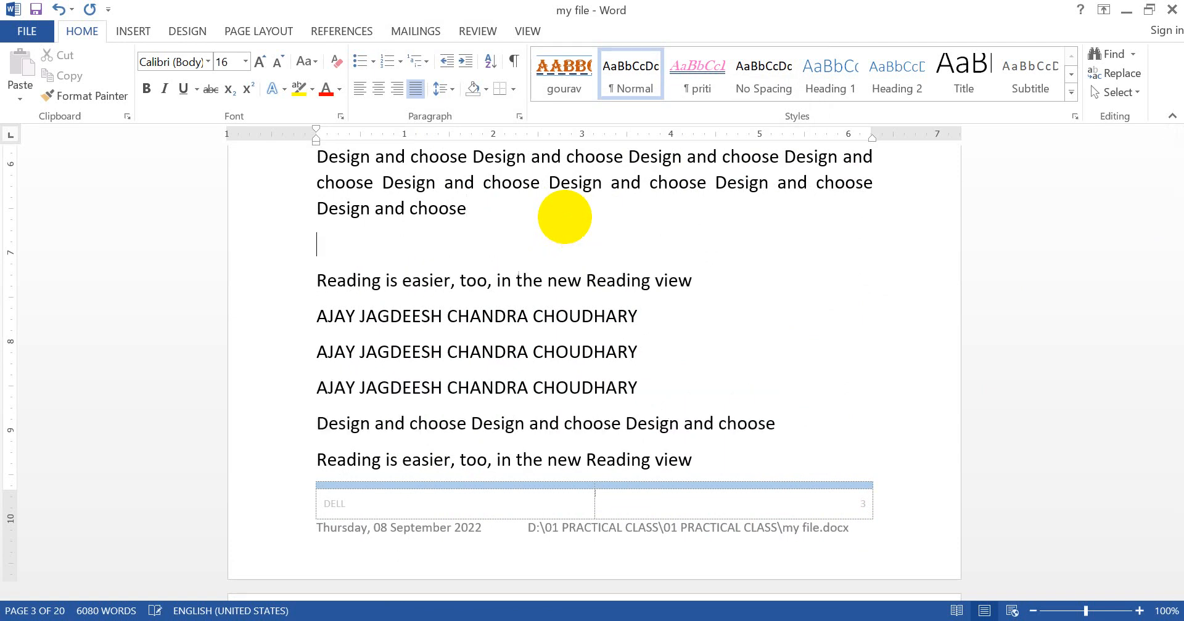
pyautogui.press('Return')
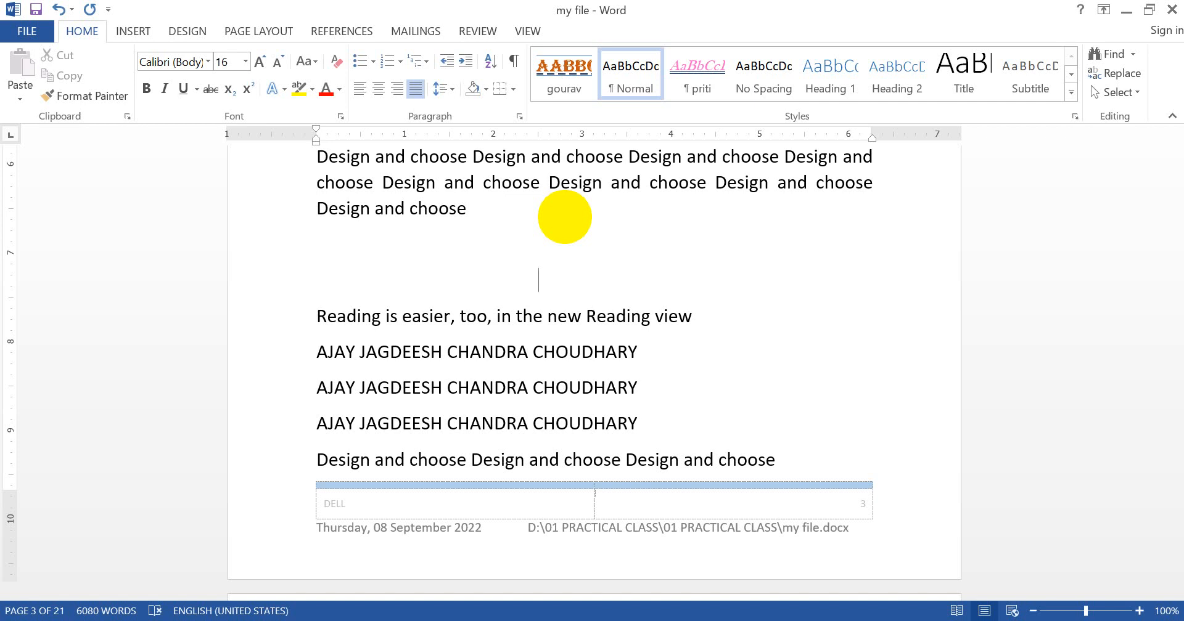
# Step: Show the formatting marks and add three paragraphs above "Reading is easier", with five spaces in the last one
pyautogui.click(515, 70)
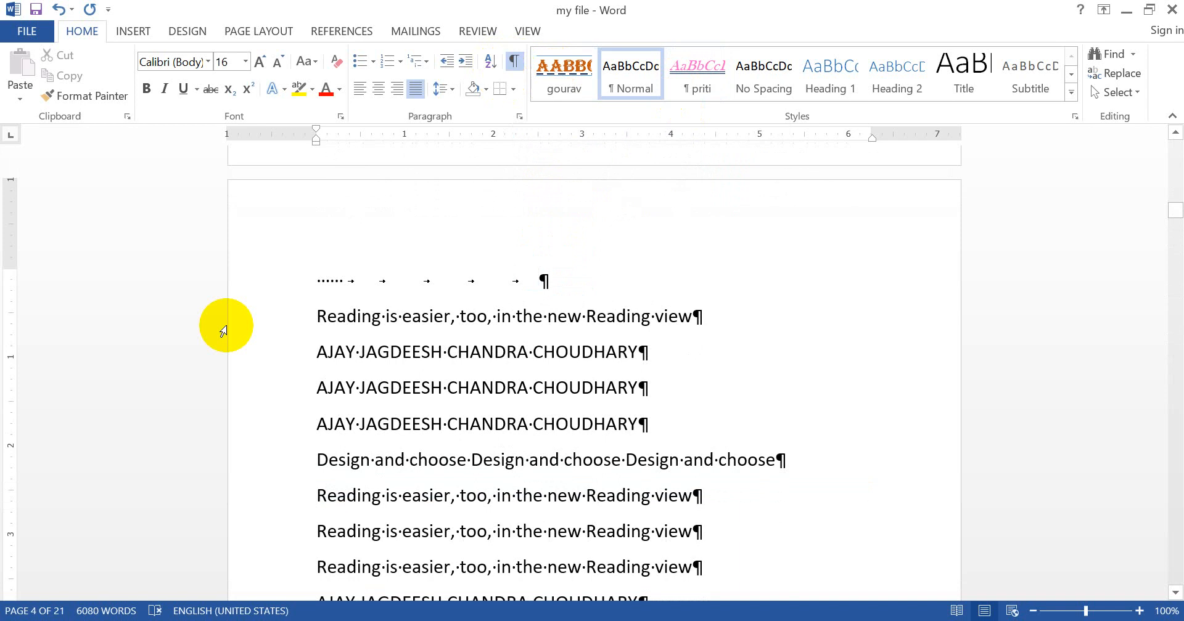
pyautogui.press('Return')
pyautogui.press('Return')
pyautogui.press('Return')
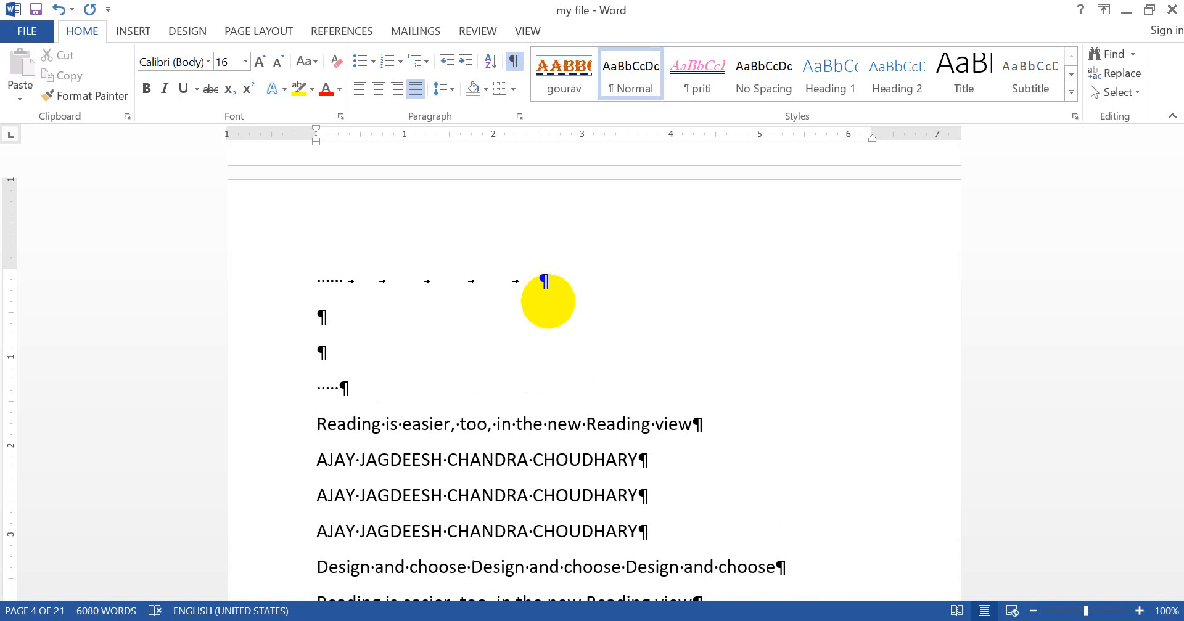
pyautogui.click(356, 426)
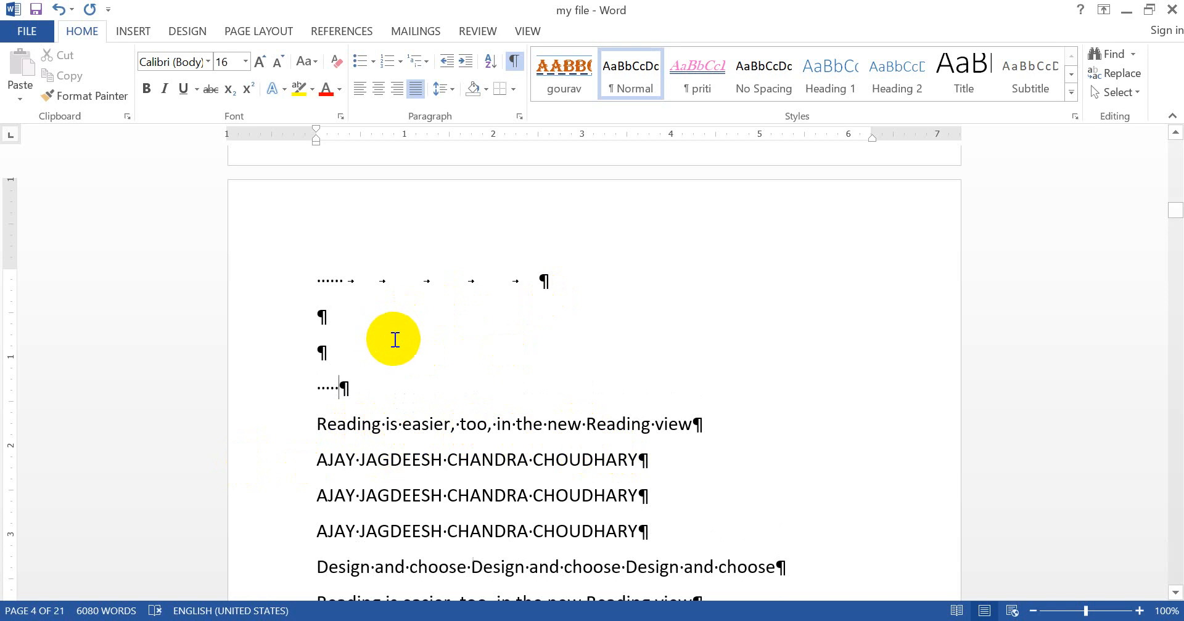
# Step: Add five tabs after the spaces in the blank paragraph directly above "Reading is easier" on page 4
pyautogui.press('Tab')
pyautogui.press('Tab')
pyautogui.press('Tab')
pyautogui.press('Tab')
pyautogui.press('Tab')
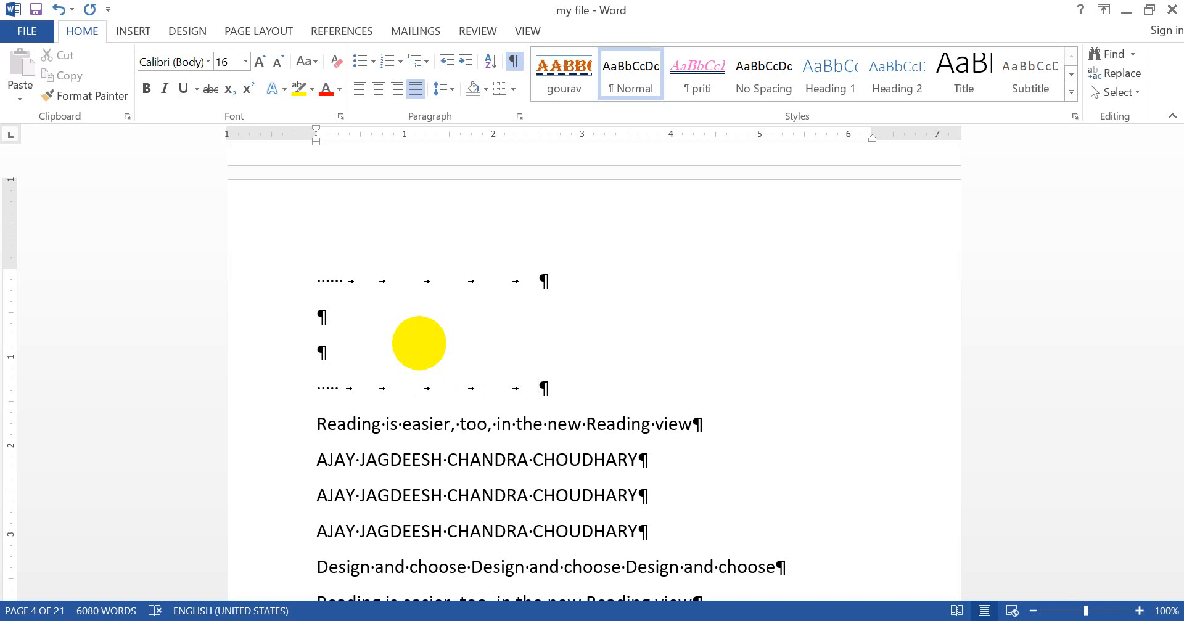
pyautogui.click(511, 357)
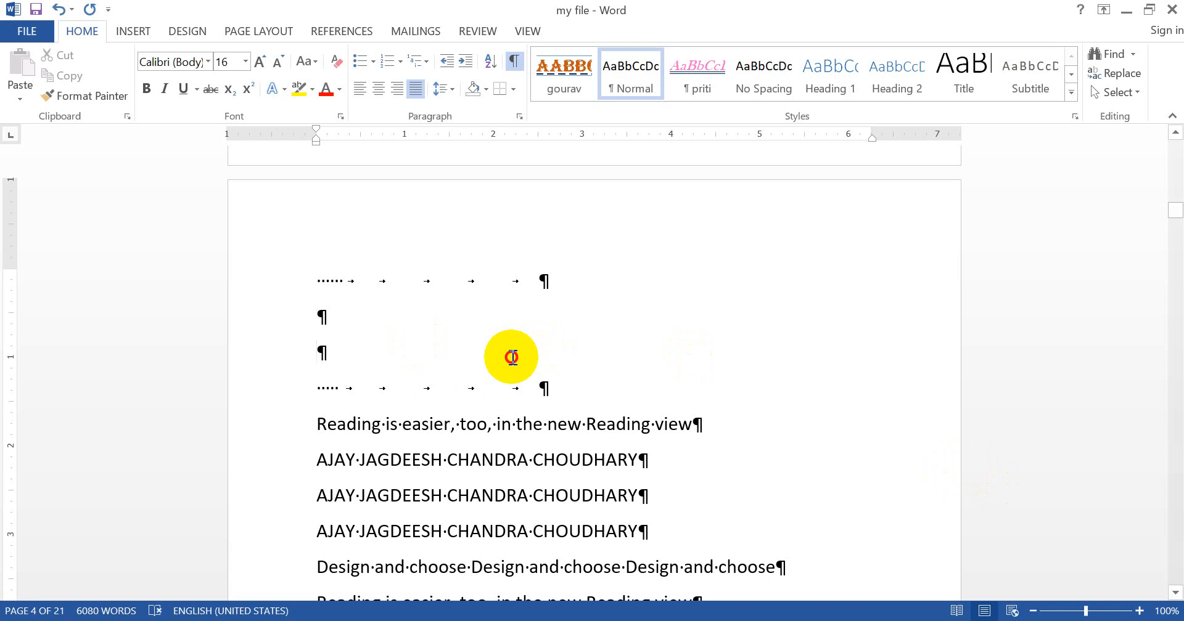
# Step: Go back to page 3 and examine the hidden red Algerian name line while formatting marks are shown
pyautogui.press('Up')
pyautogui.scroll(5, 511, 357)
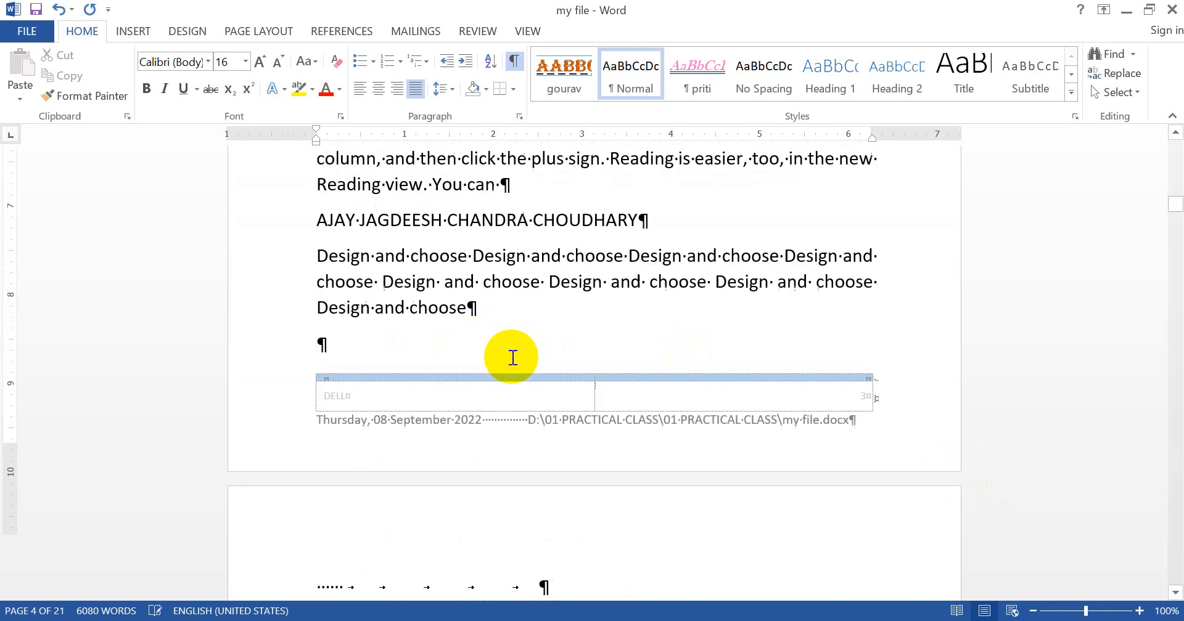
pyautogui.press('Up')
pyautogui.press('Up')
pyautogui.press('Up')
pyautogui.press('Up')
pyautogui.press('Up')
pyautogui.press('Up')
pyautogui.press('Up')
pyautogui.press('Up')
pyautogui.press('Up')
pyautogui.press('Up')
pyautogui.press('Up')
pyautogui.press('Up')
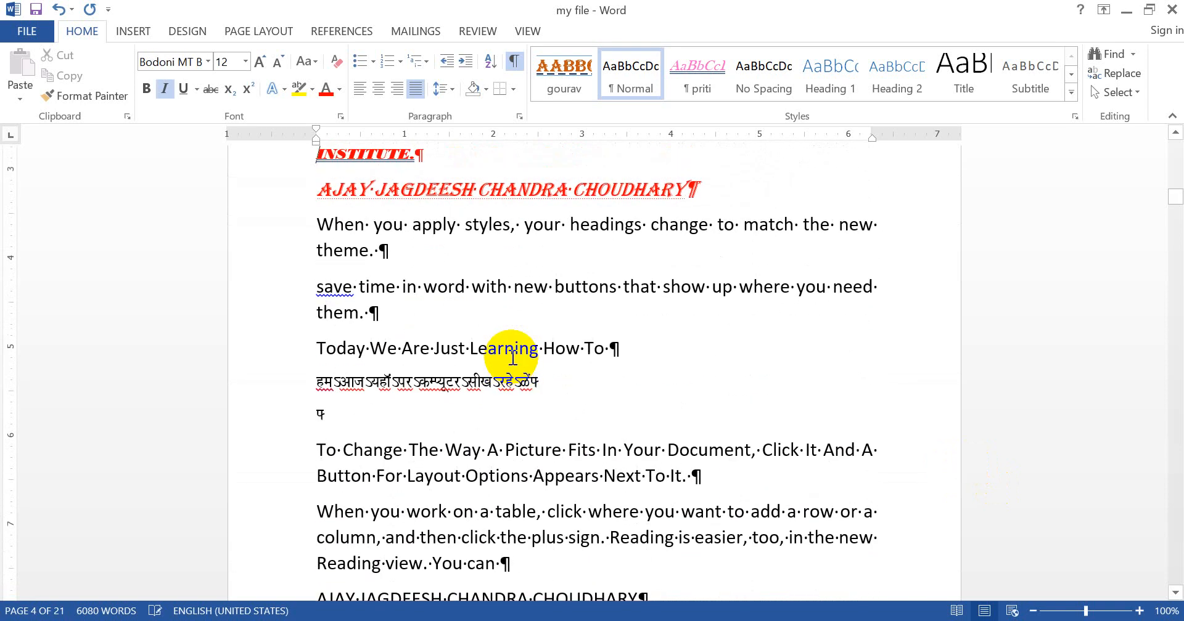
pyautogui.press('Up')
pyautogui.press('Up')
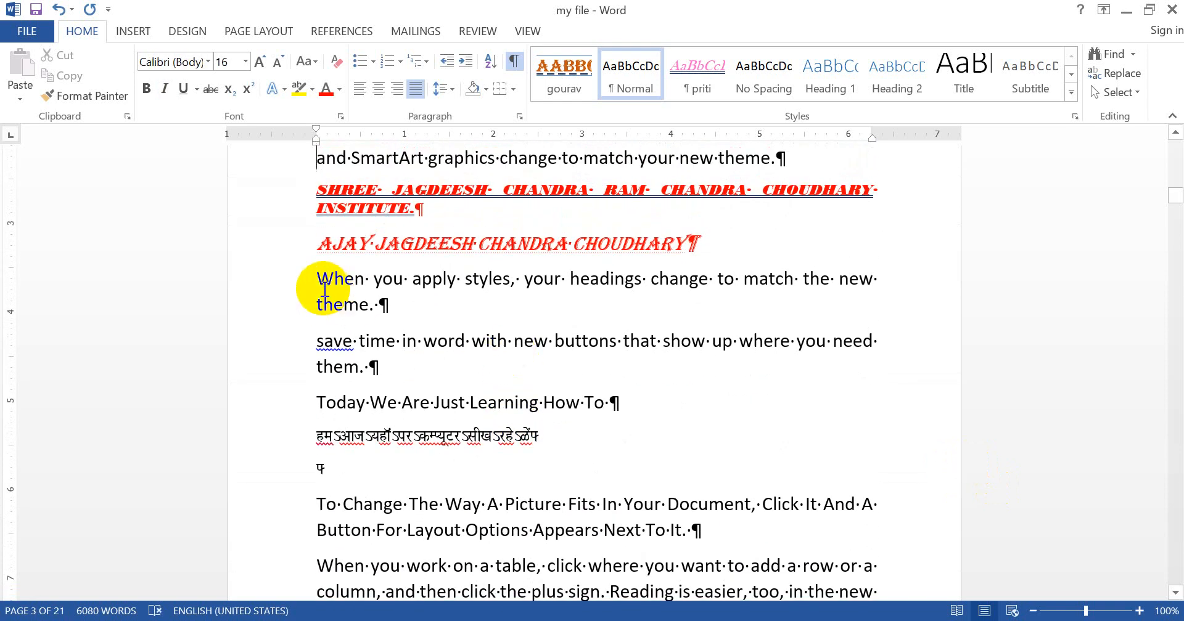
pyautogui.click(494, 242)
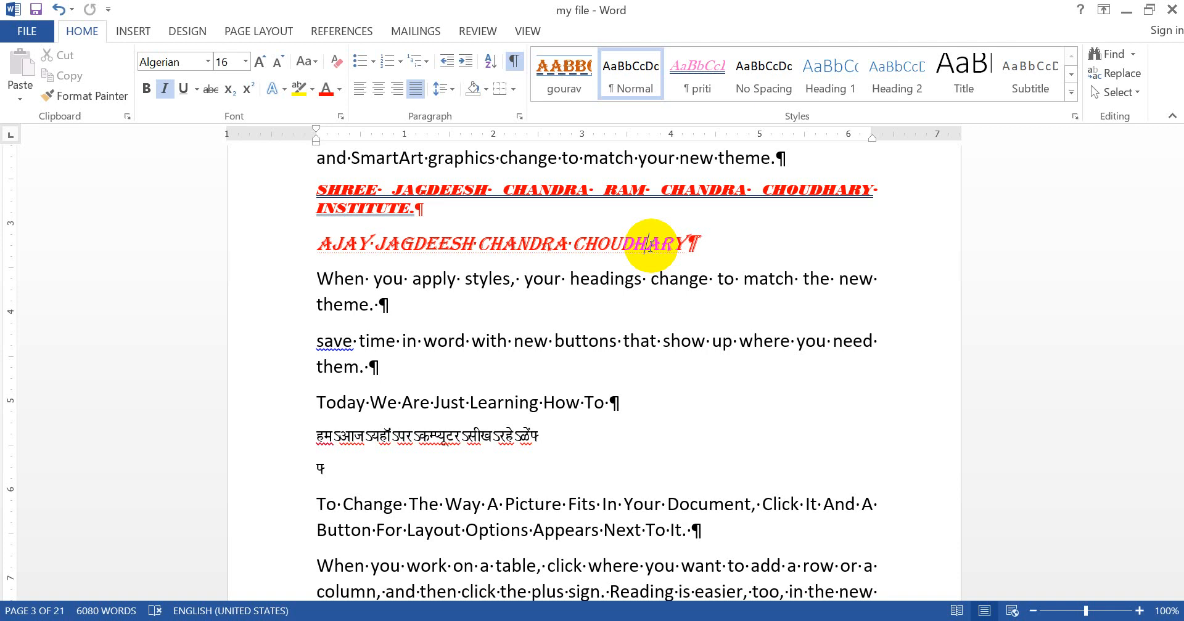
# Step: Clear the Hidden font effect from all text in the document
pyautogui.click(512, 275)
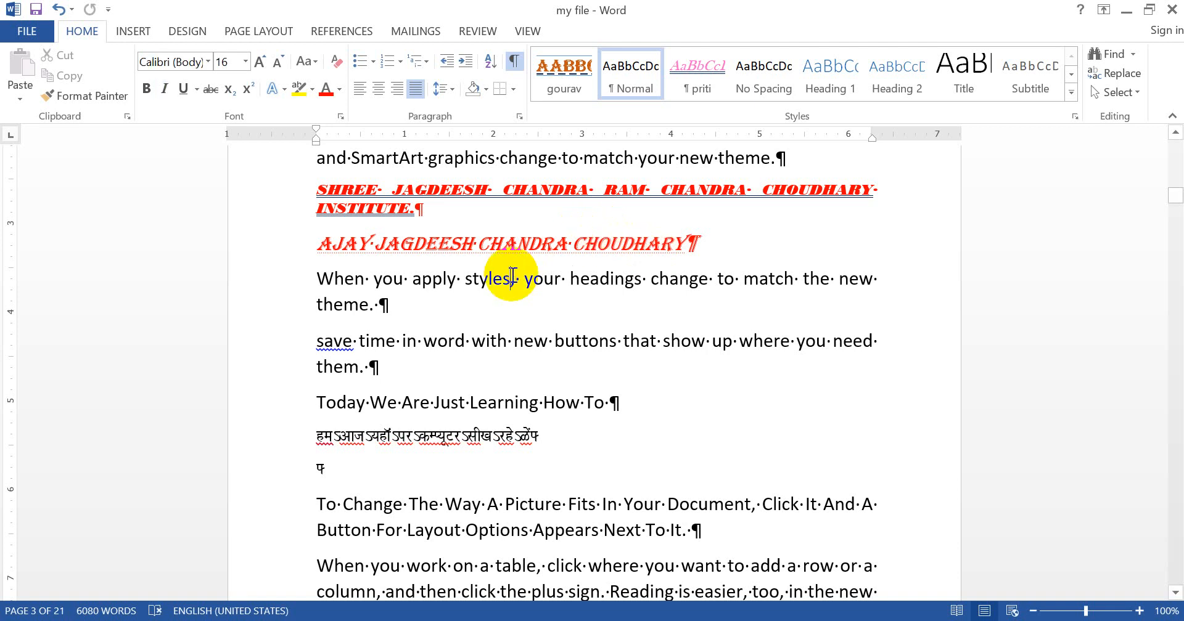
pyautogui.hotkey('ctrl', 'a')
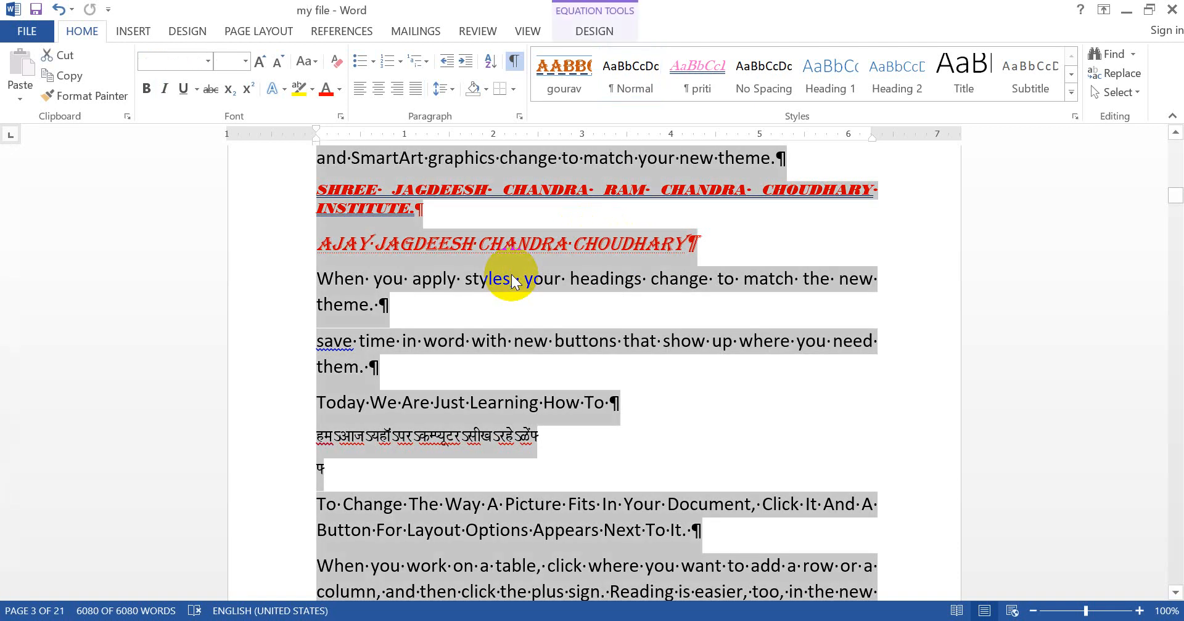
pyautogui.click(512, 278)
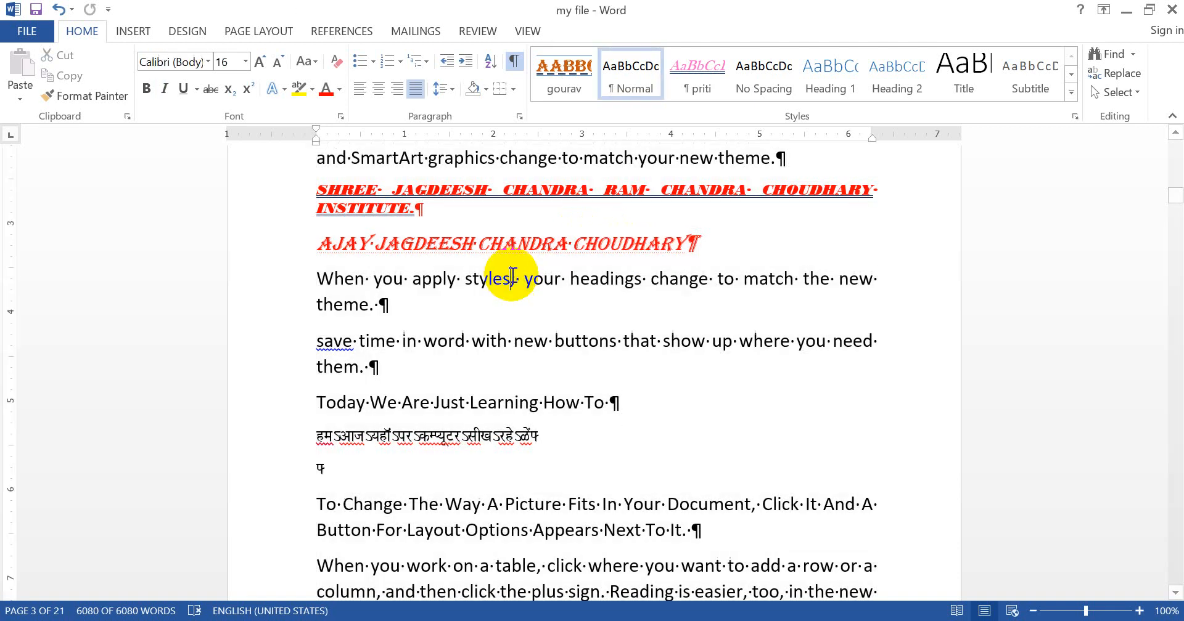
pyautogui.hotkey('ctrl', 'a')
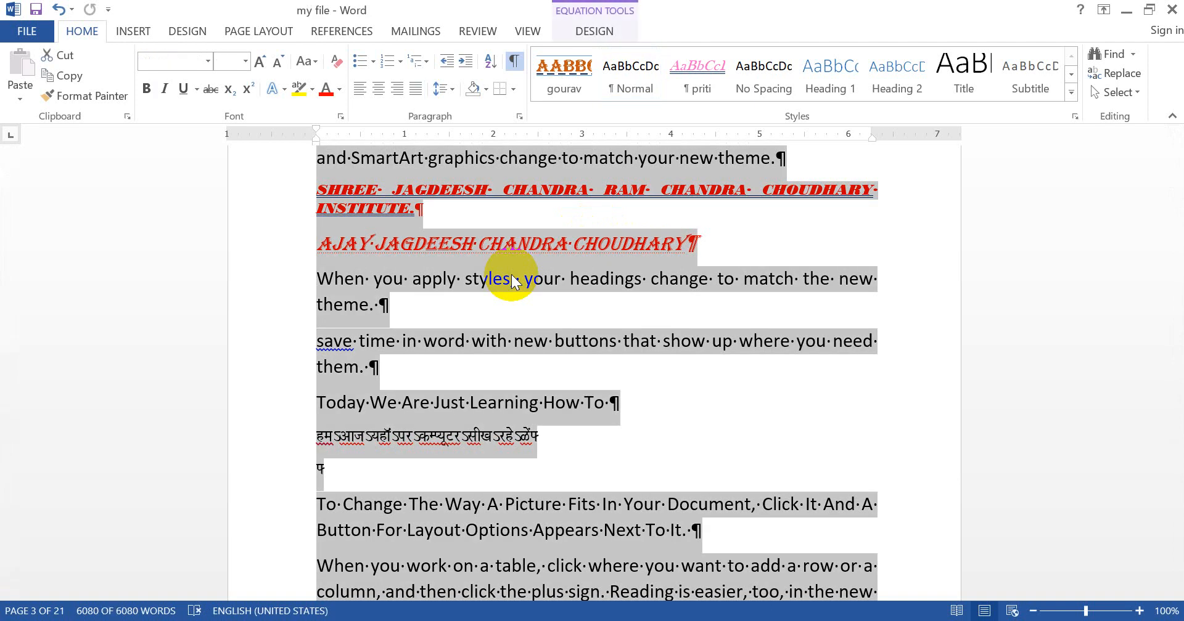
pyautogui.hotkey('ctrl', 'd')
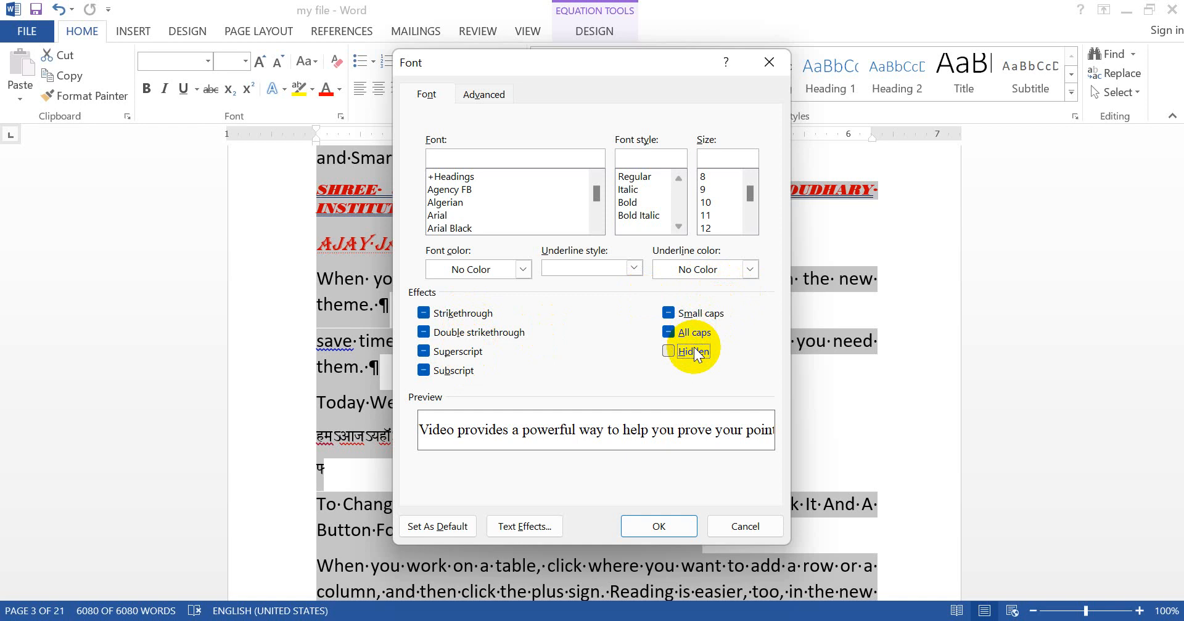
pyautogui.click(645, 521)
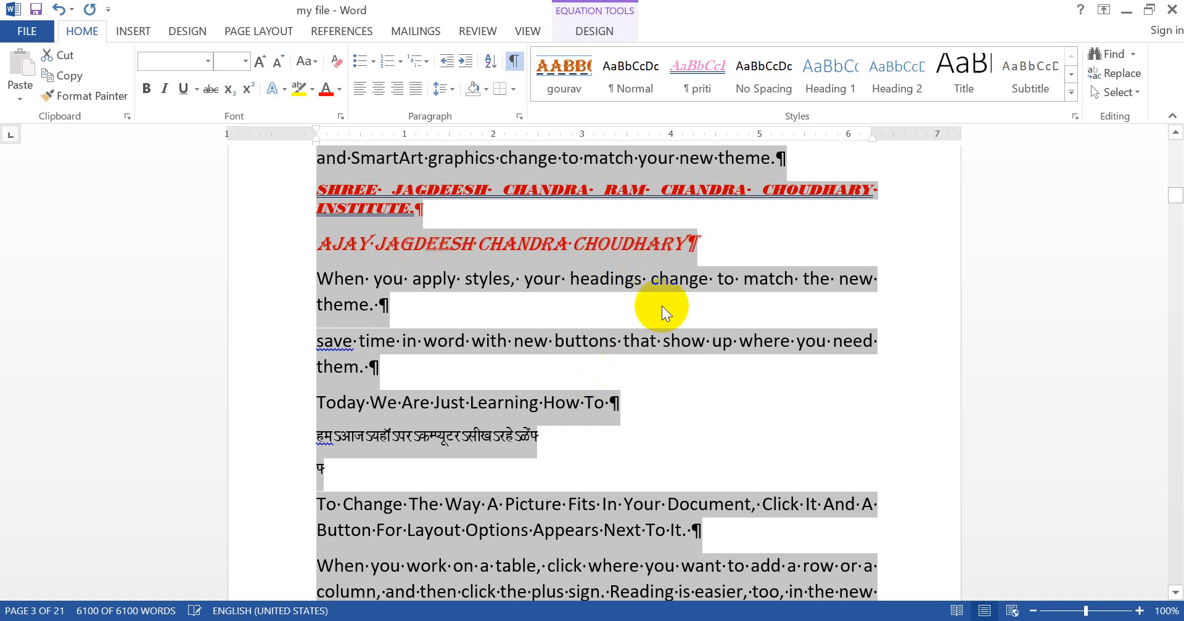
# Step: Turn off the formatting marks and save the document
pyautogui.click(663, 338)
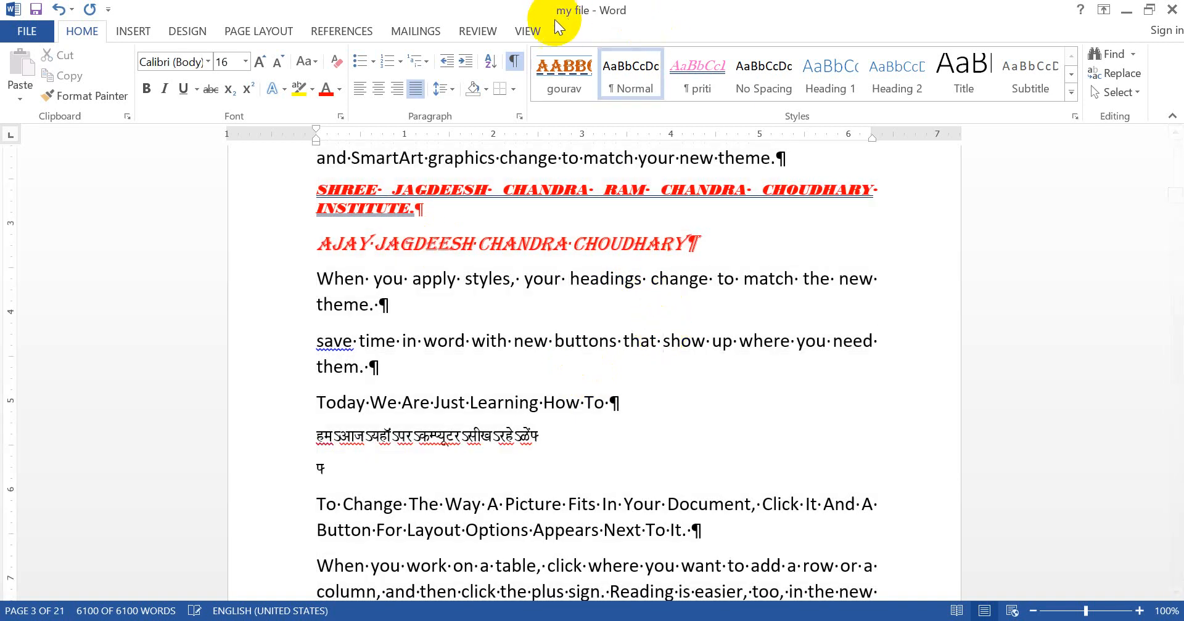
pyautogui.click(514, 61)
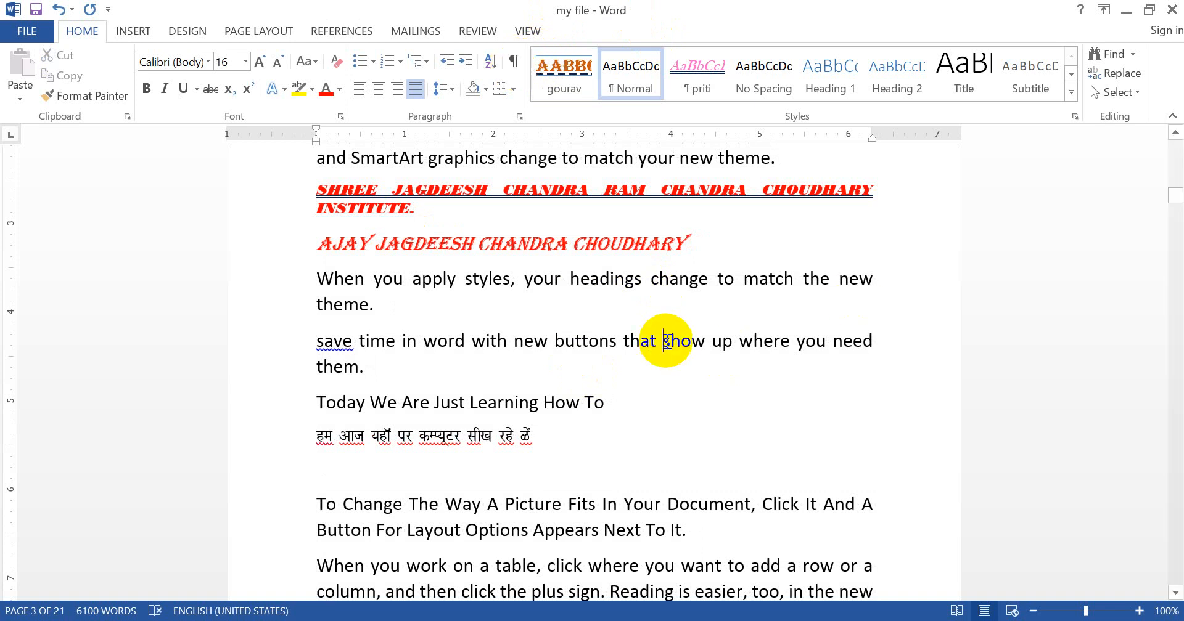
pyautogui.hotkey('ctrl', 's')
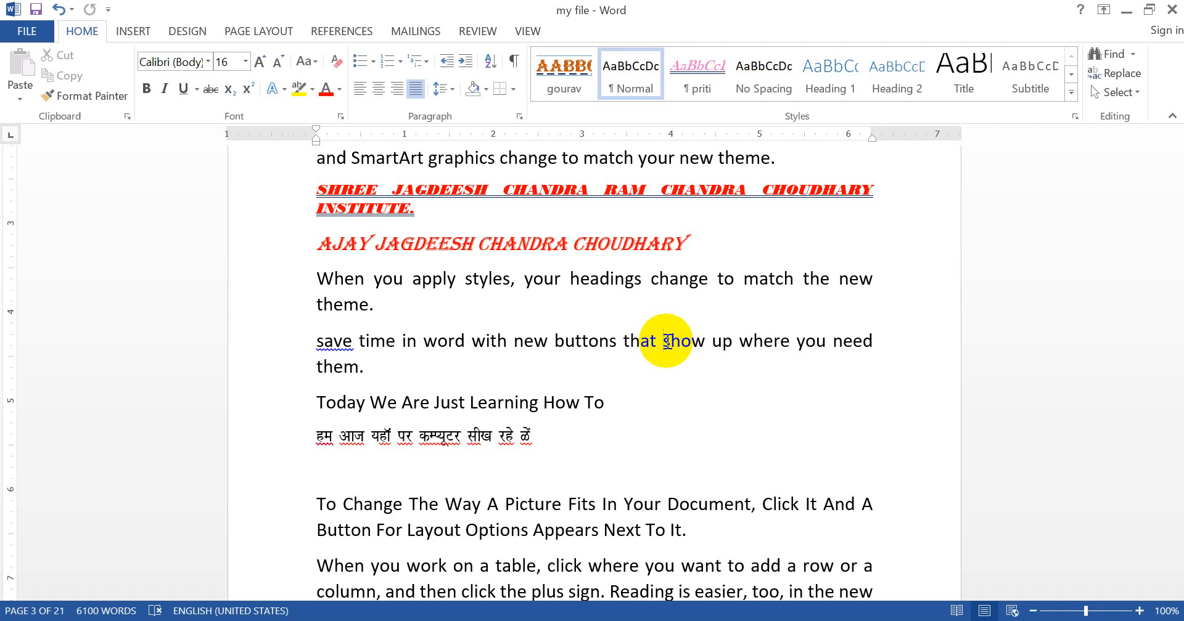
# Step: In the font settings of the red Algerian name line, set the character spacing to Expanded by 2 pt
pyautogui.click(271, 251)
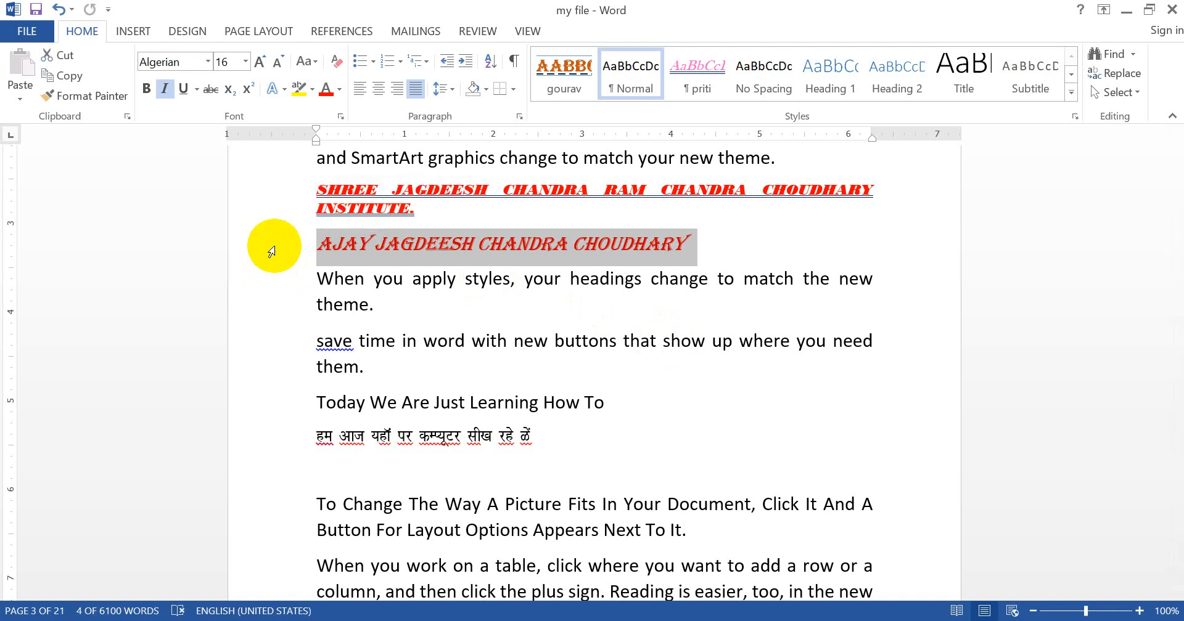
pyautogui.hotkey('ctrl', 'd')
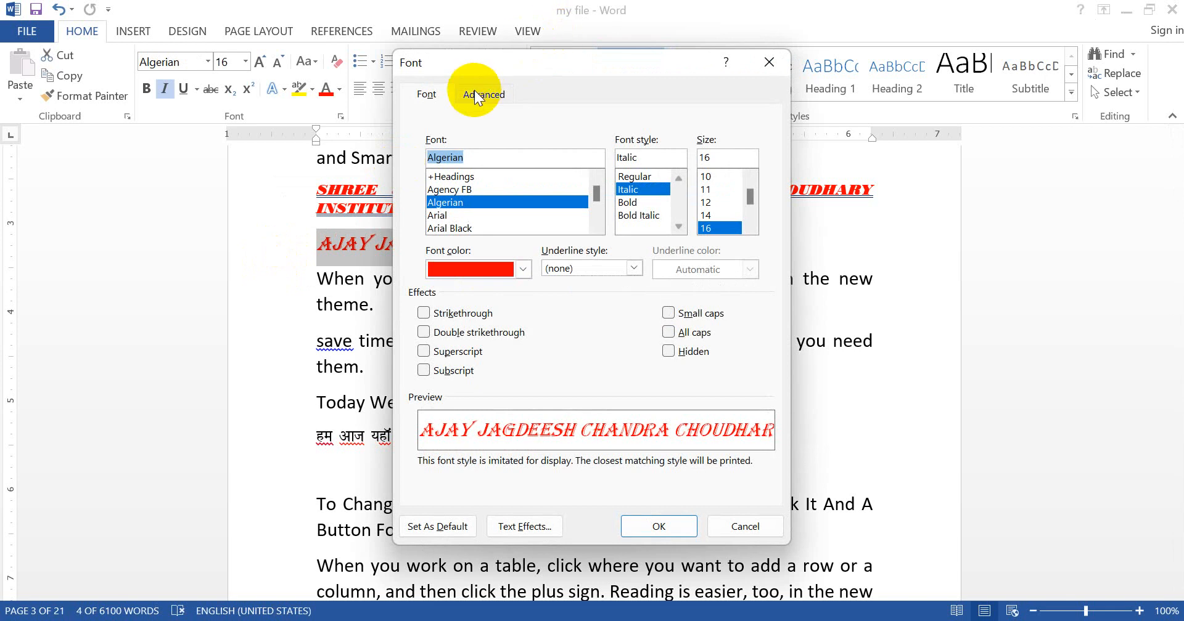
pyautogui.click(475, 91)
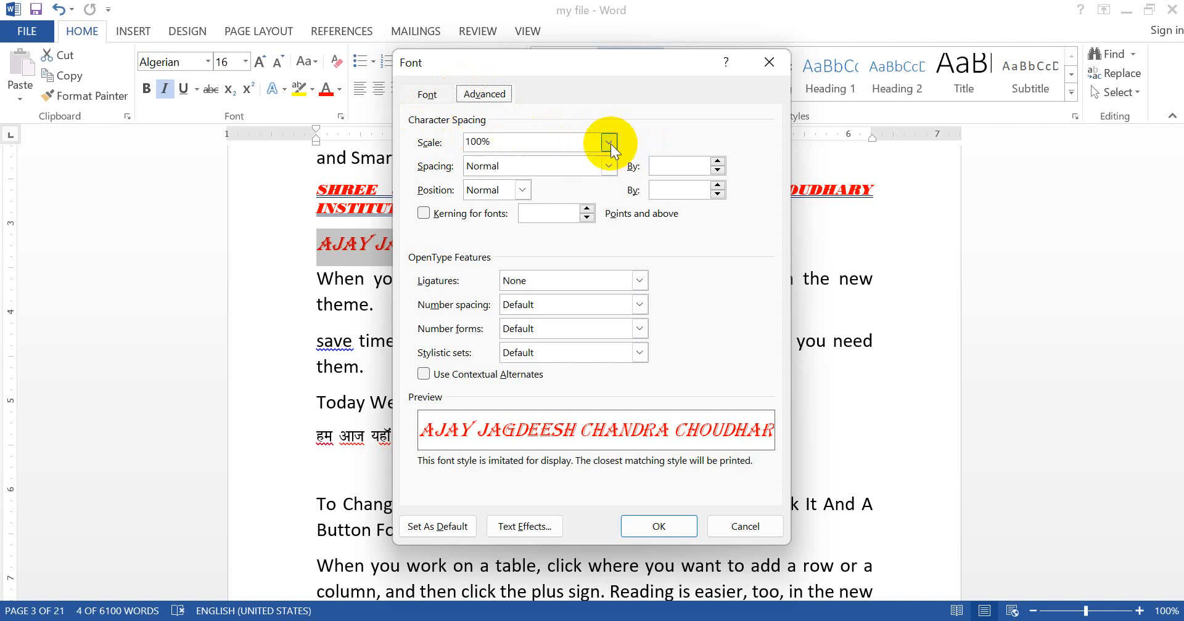
pyautogui.click(609, 165)
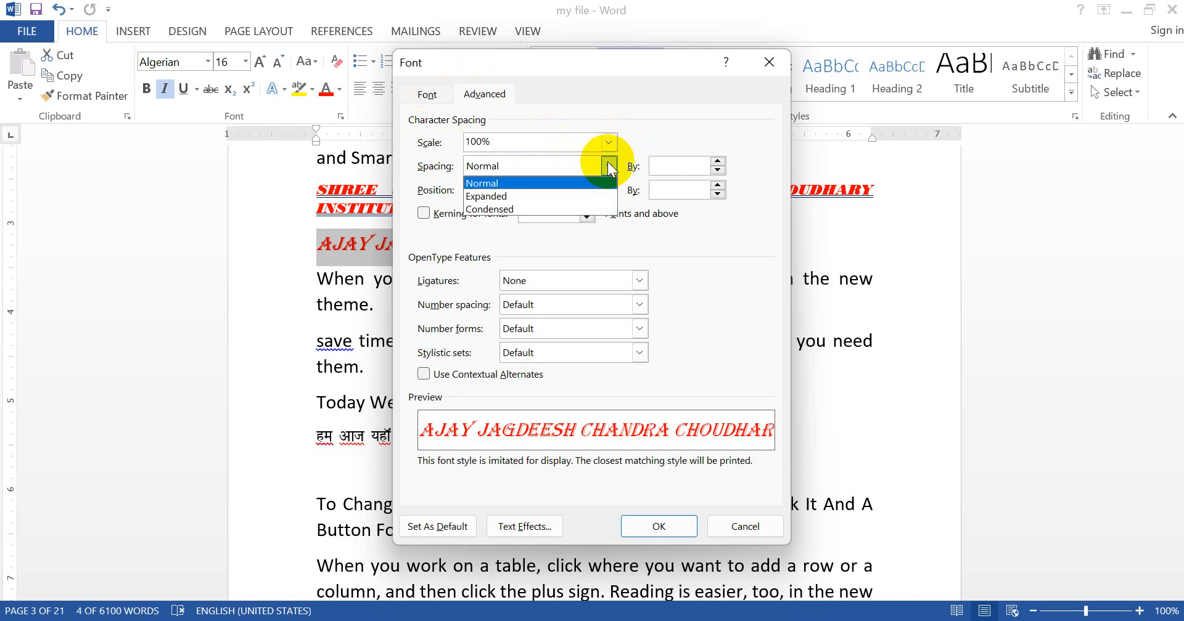
pyautogui.click(531, 196)
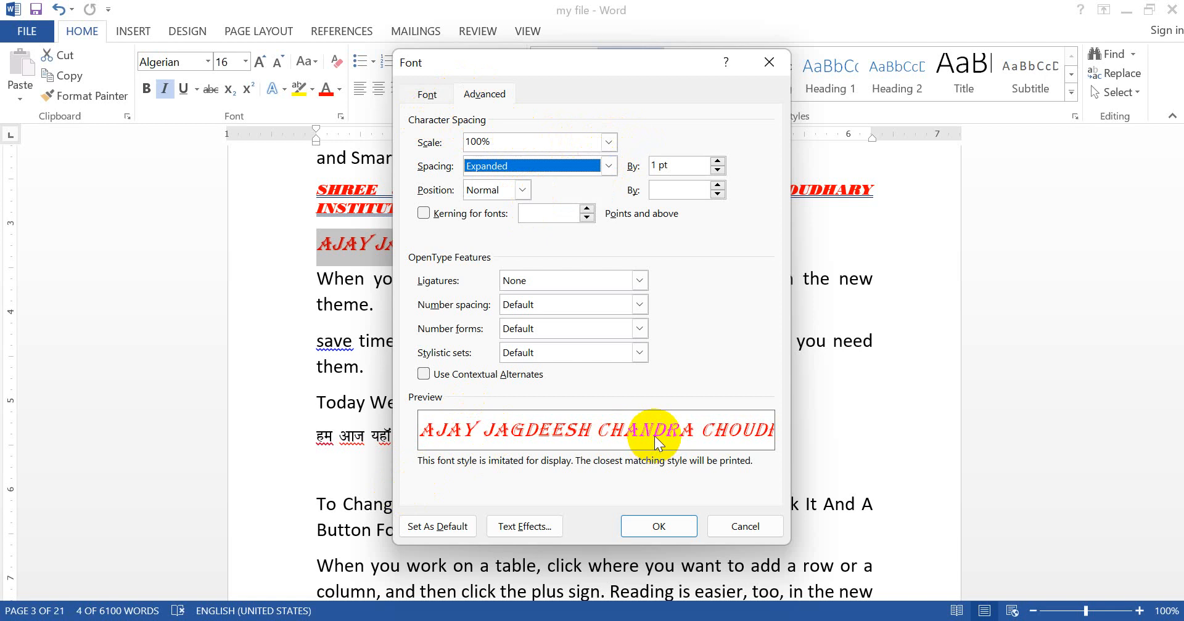
pyautogui.click(717, 162)
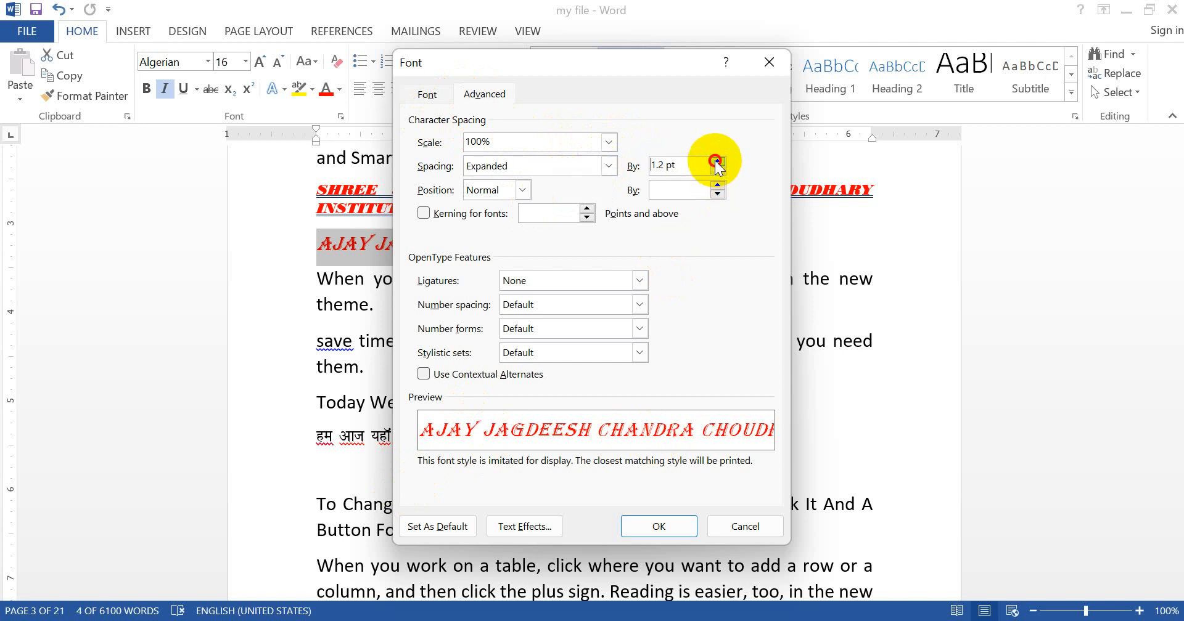
pyautogui.click(717, 161)
pyautogui.click(717, 162)
pyautogui.click(717, 161)
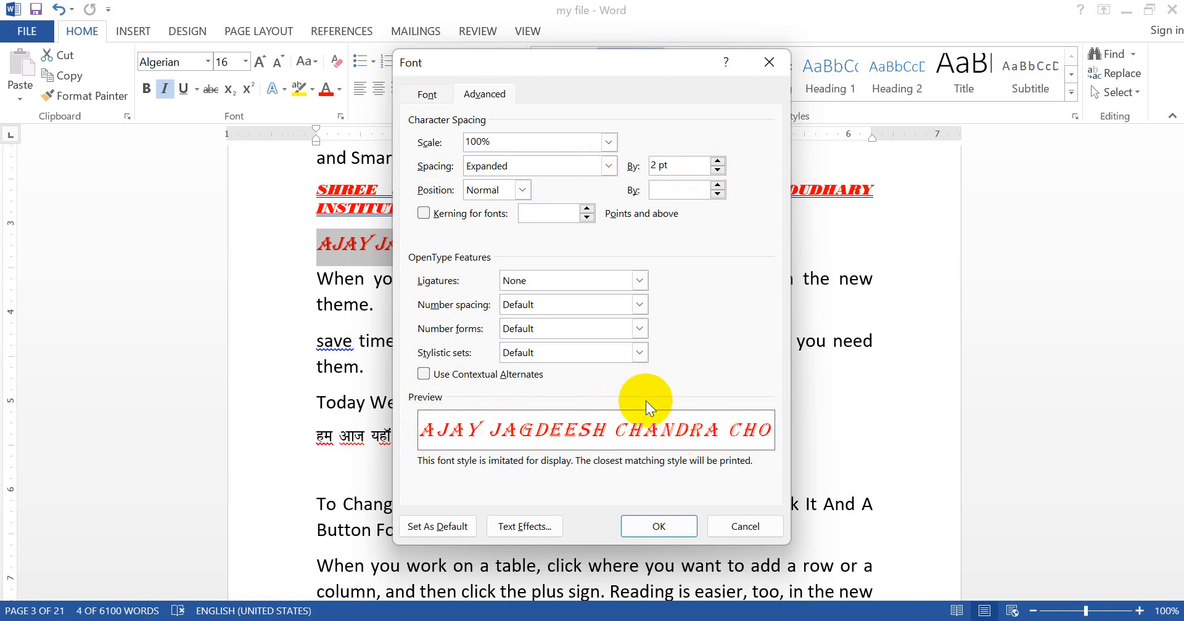
# Step: Switch the name line's character spacing to Condensed by 6 pt
pyautogui.click(609, 166)
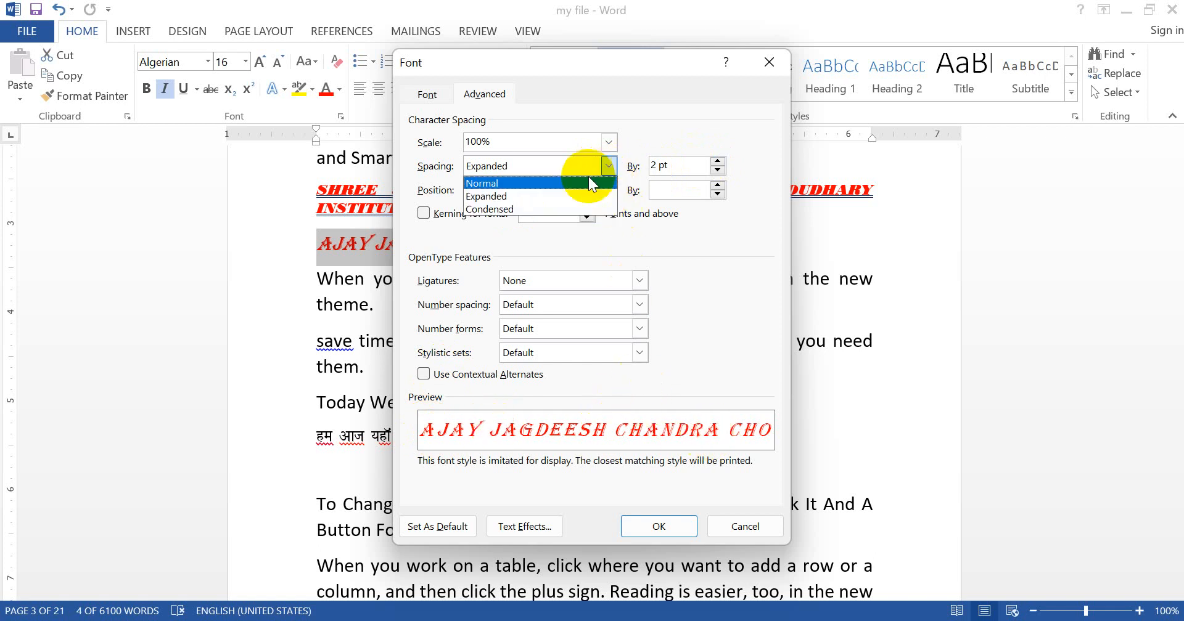
pyautogui.click(542, 208)
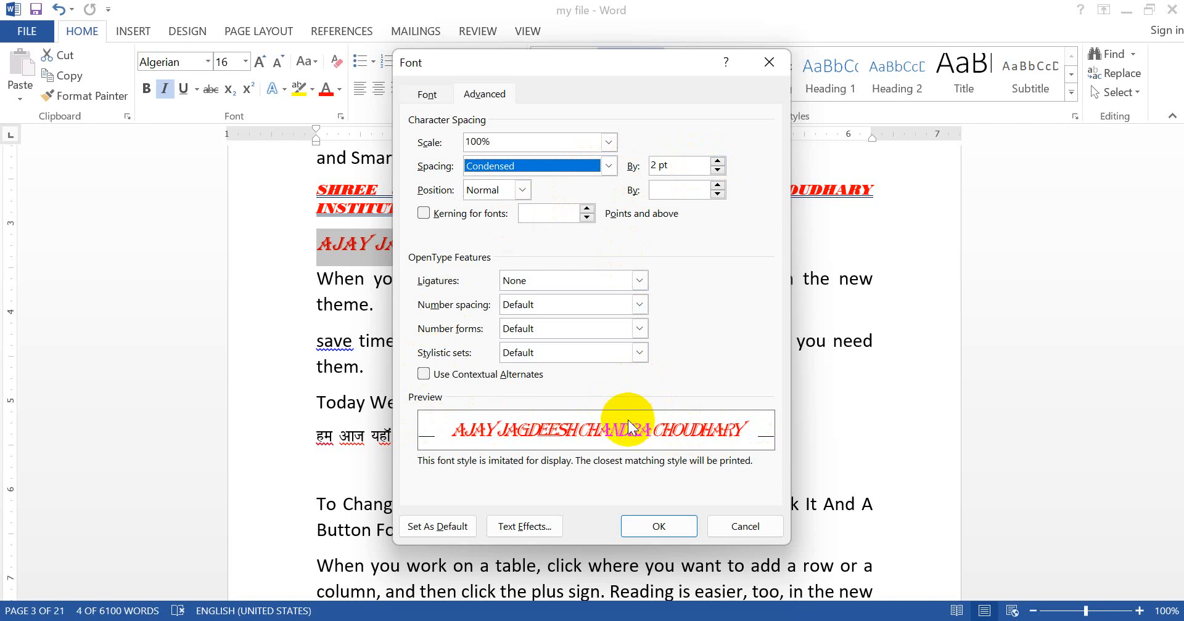
pyautogui.click(718, 162)
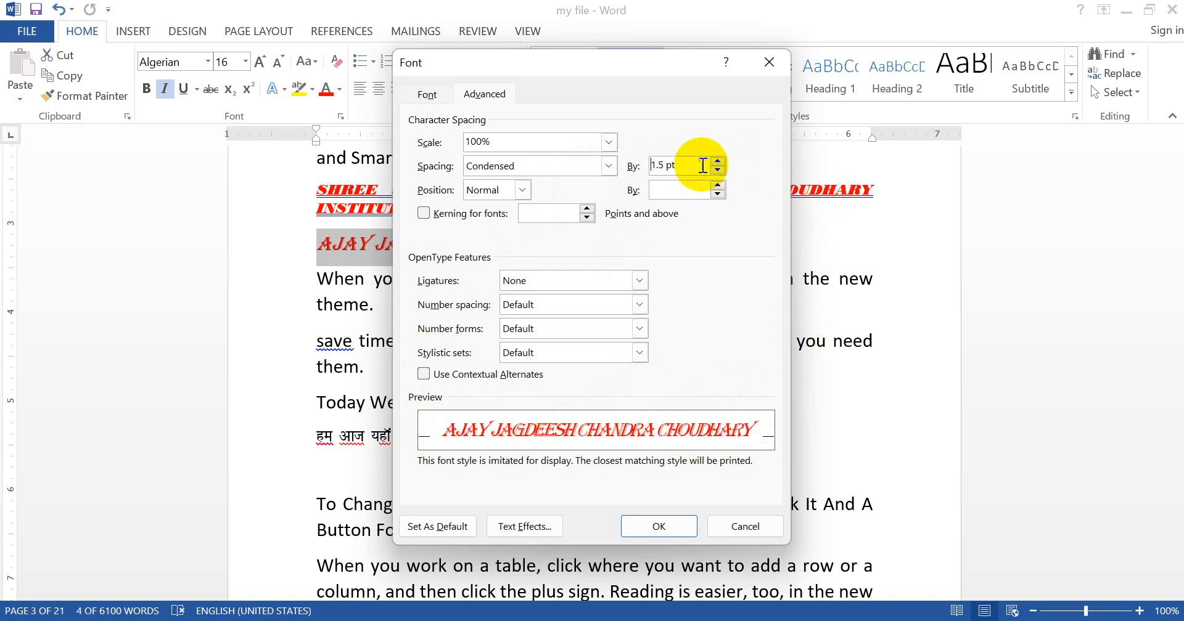
pyautogui.moveTo(692, 166); pyautogui.dragTo(579, 161)
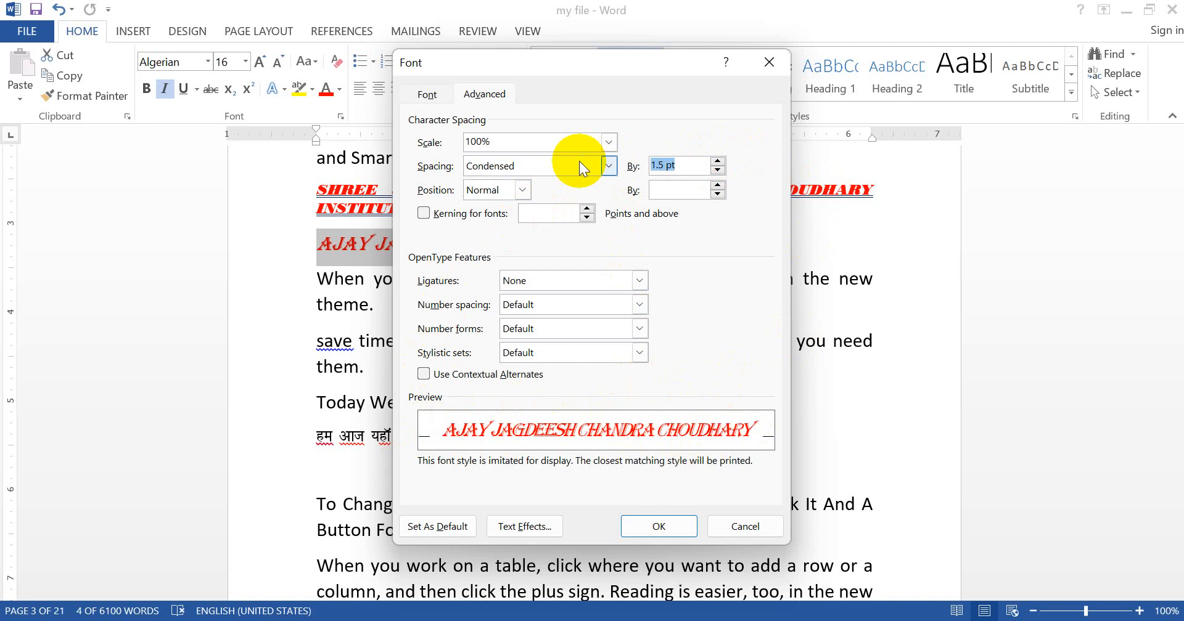
pyautogui.write('6')
pyautogui.press('Tab')
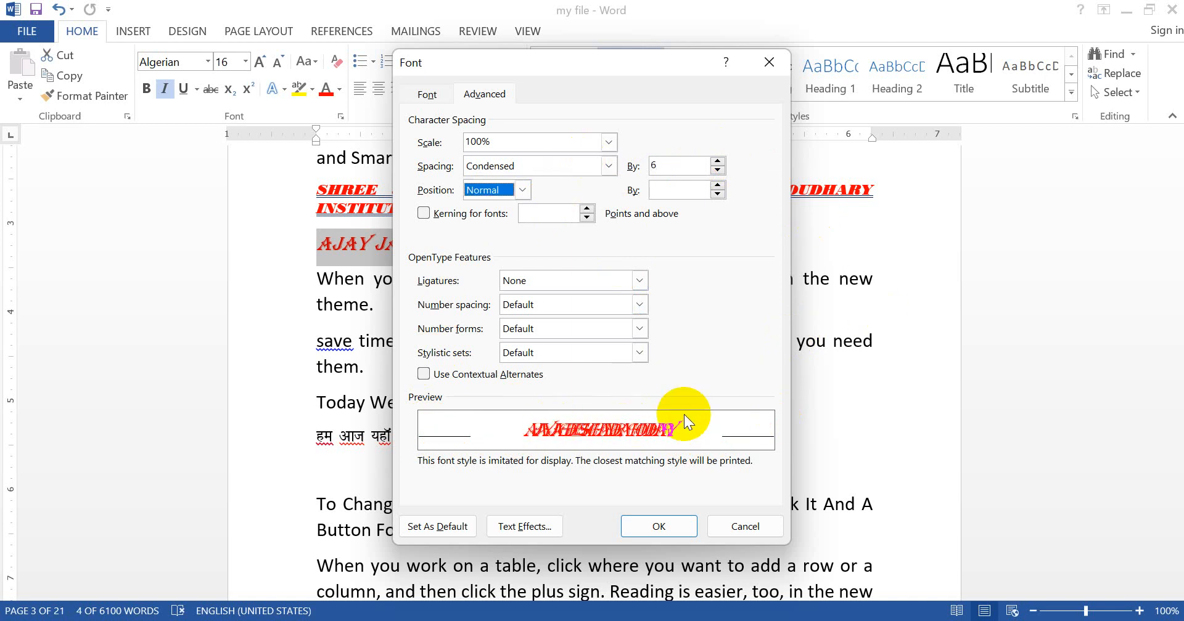
# Step: Raise the name line's condensed spacing to 12 pt and apply the font settings
pyautogui.doubleClick(673, 164)
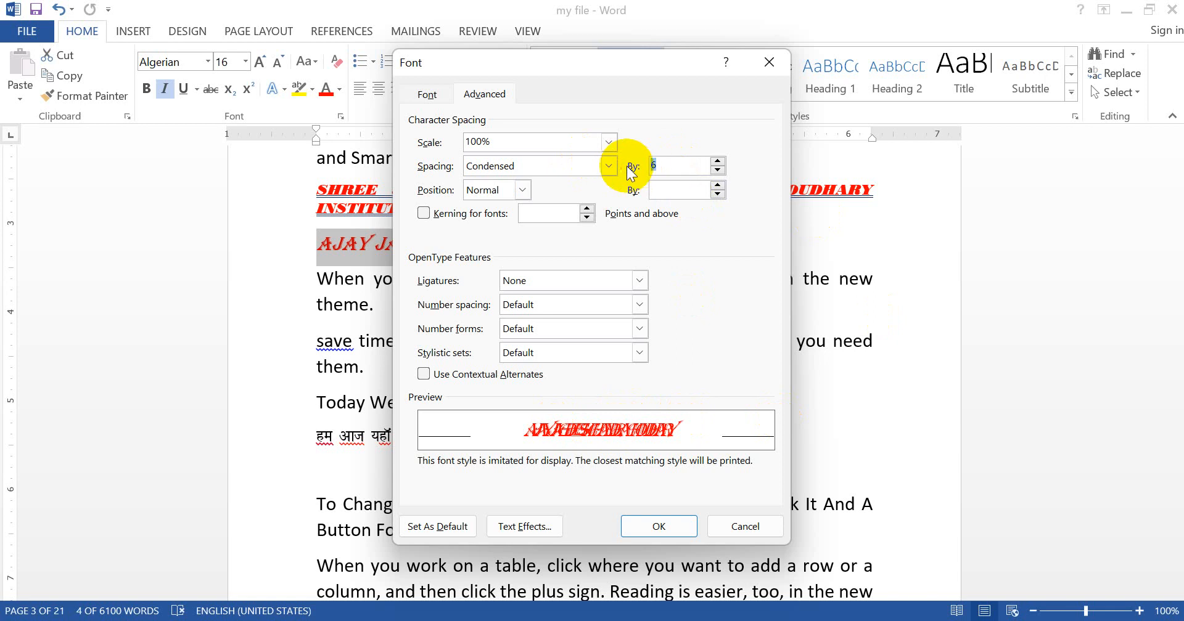
pyautogui.write('12')
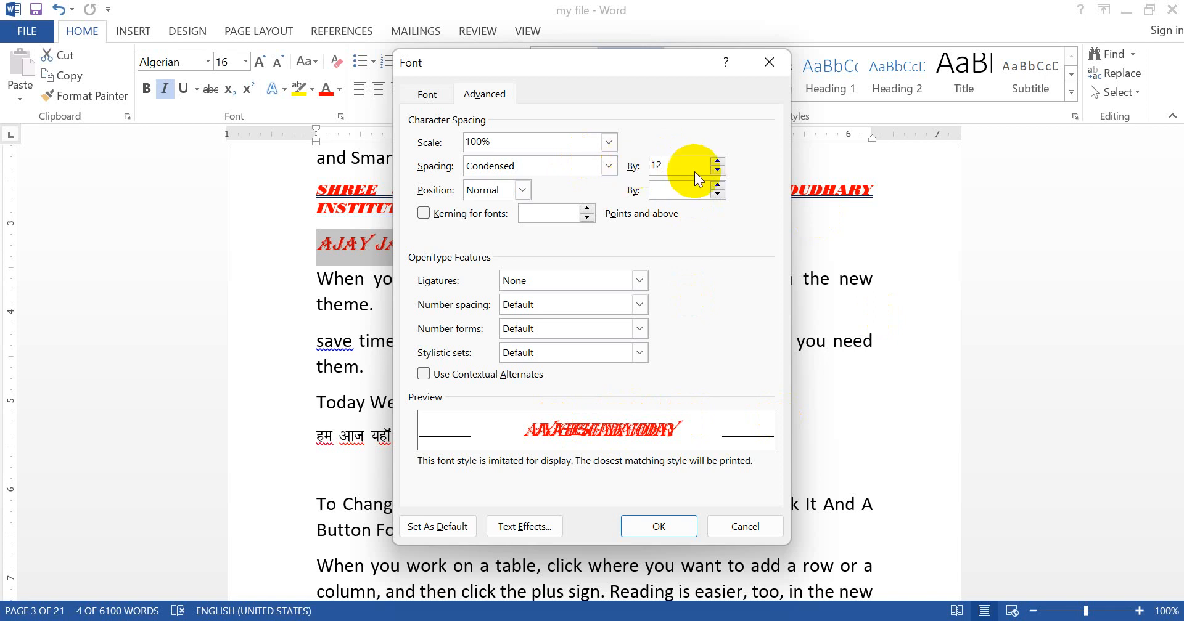
pyautogui.click(687, 185)
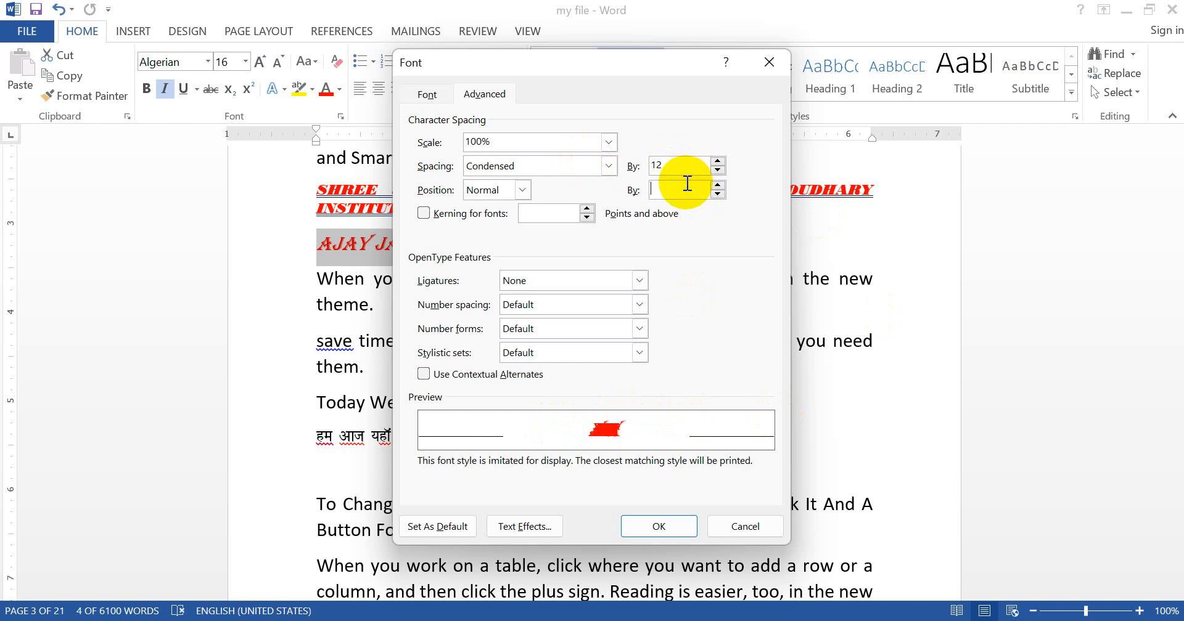
pyautogui.doubleClick(672, 166)
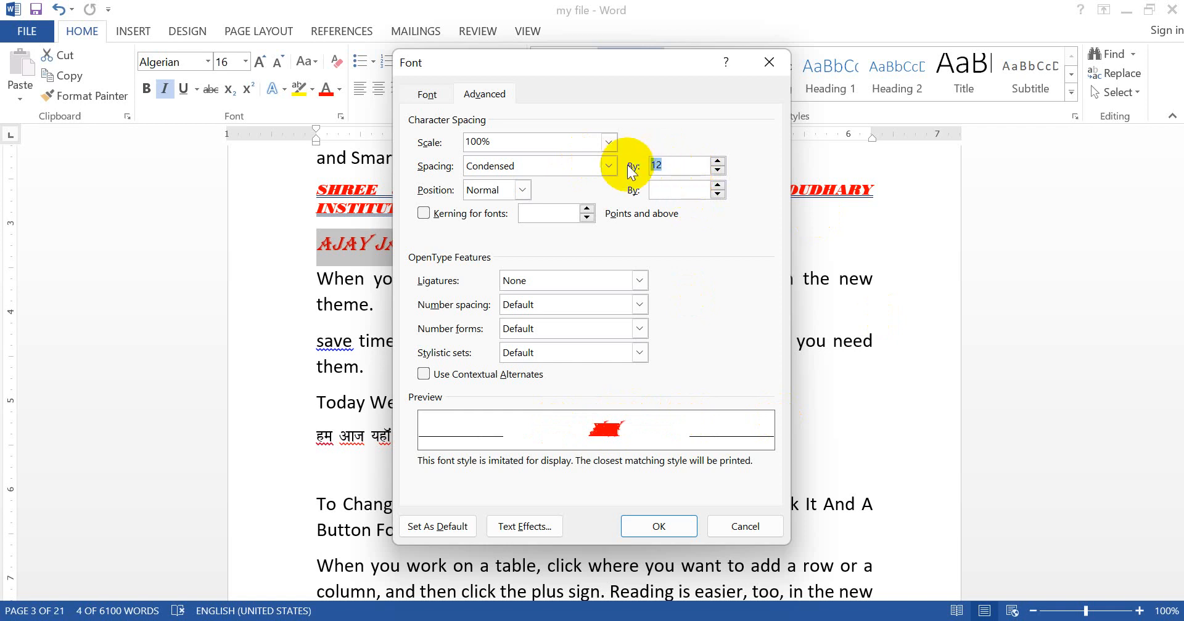
pyautogui.press('Return')
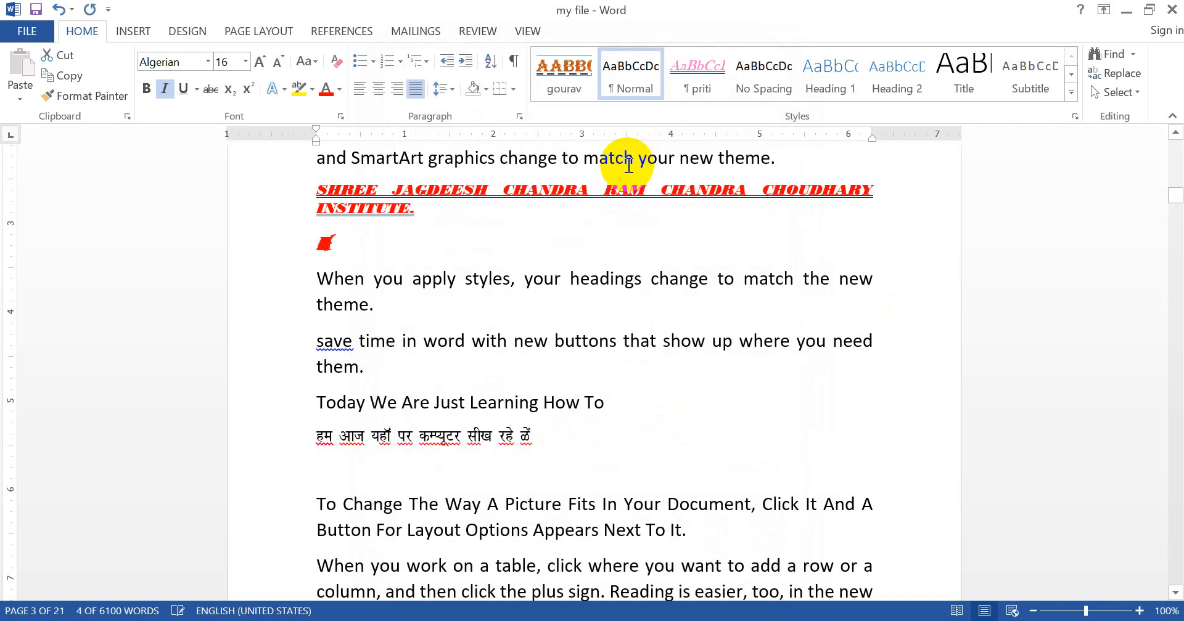
# Step: Select the condensed name line below the red institute line and set its font color to white
pyautogui.click(325, 249)
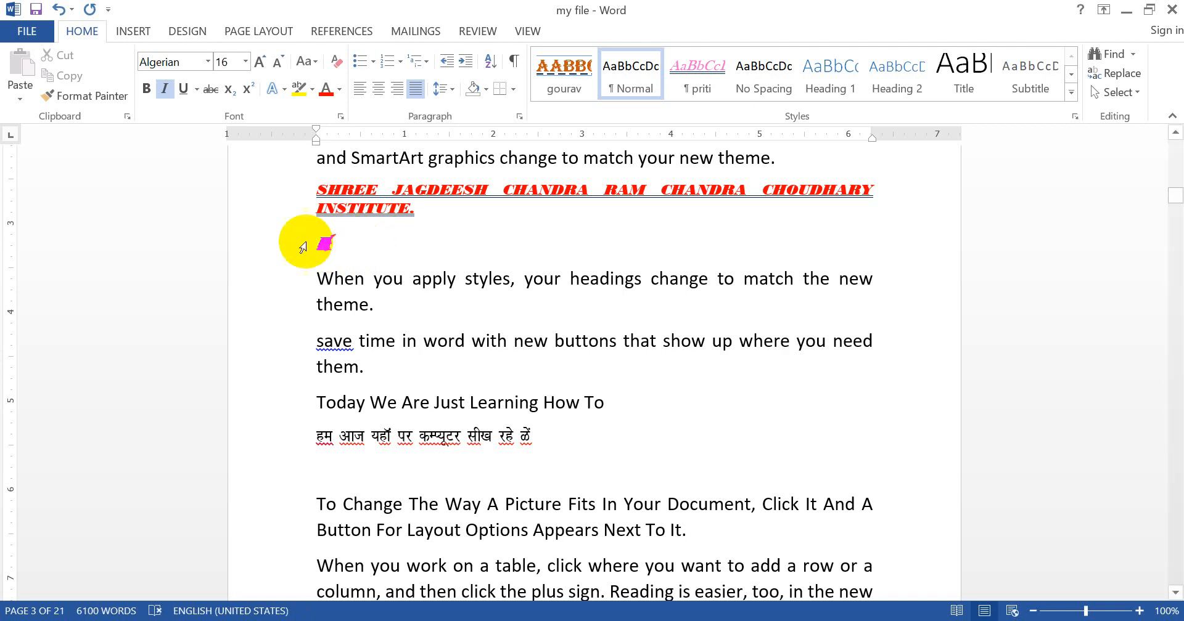
pyautogui.click(272, 248)
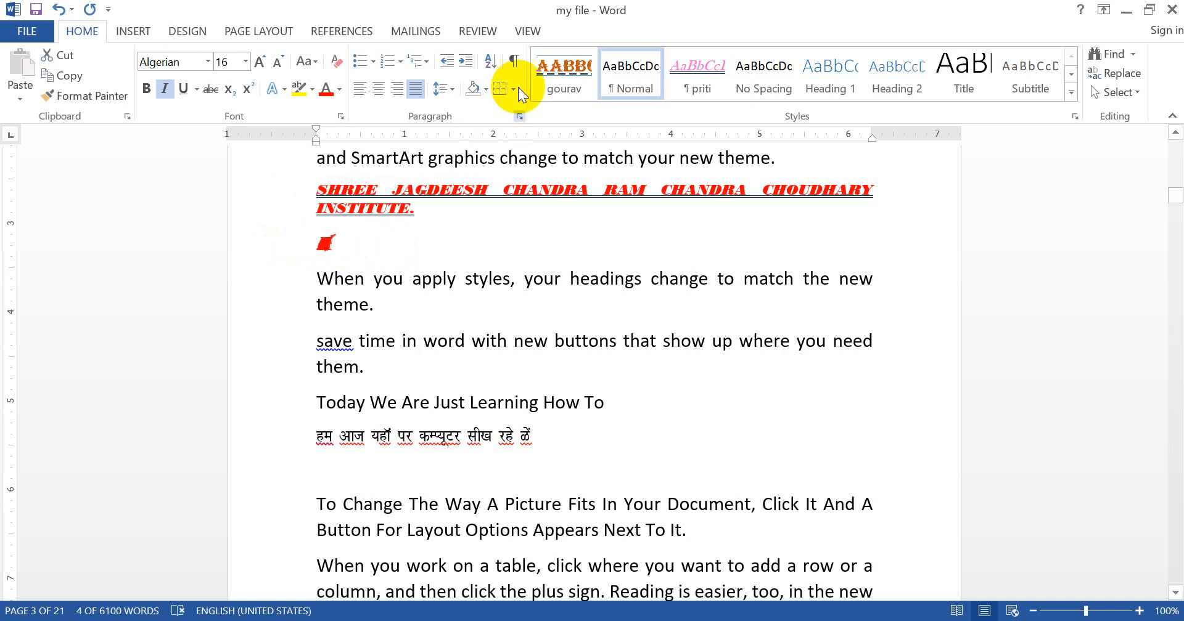
pyautogui.click(340, 90)
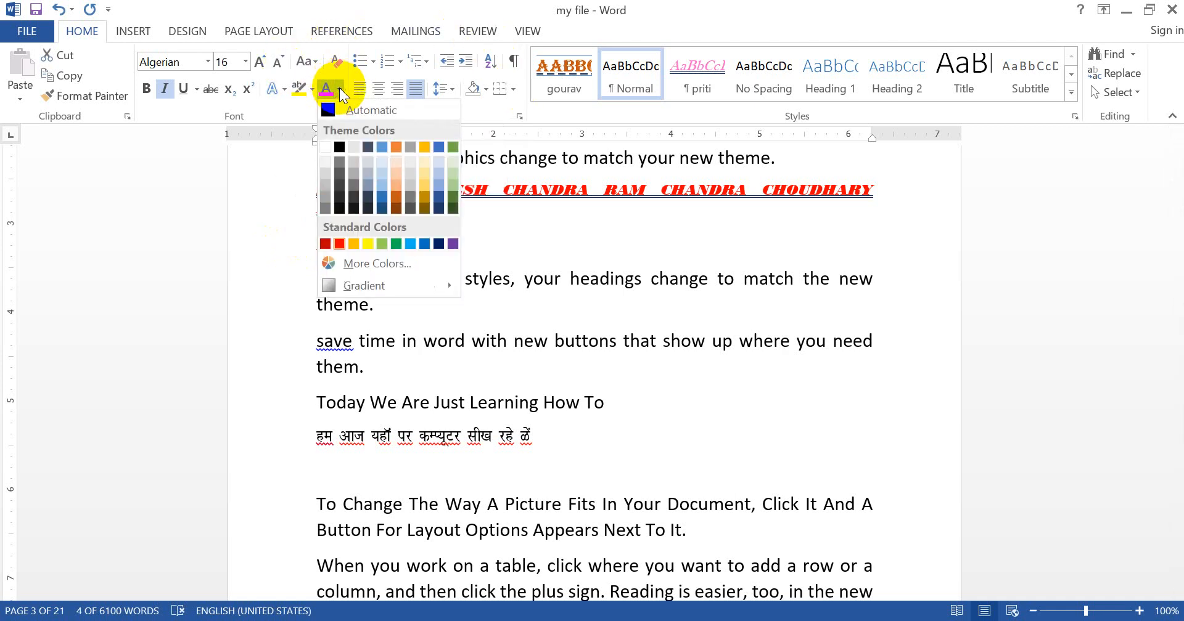
pyautogui.click(324, 147)
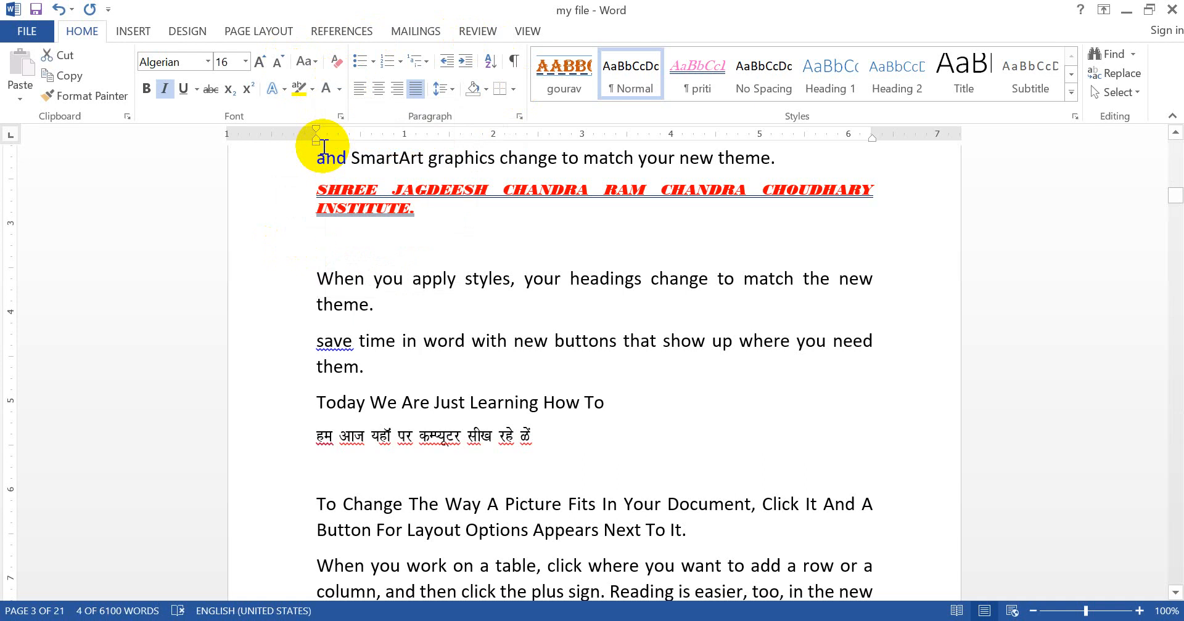
# Step: Apply the Hidden effect to the white name line and save the document
pyautogui.click(245, 256)
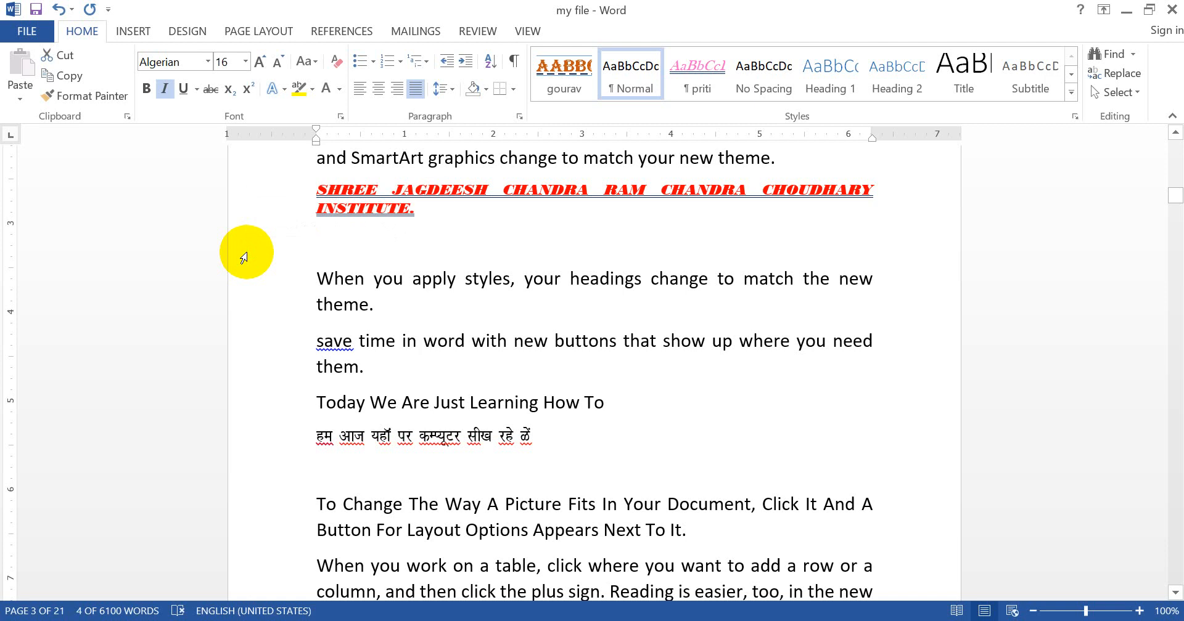
pyautogui.hotkey('ctrl', 'd')
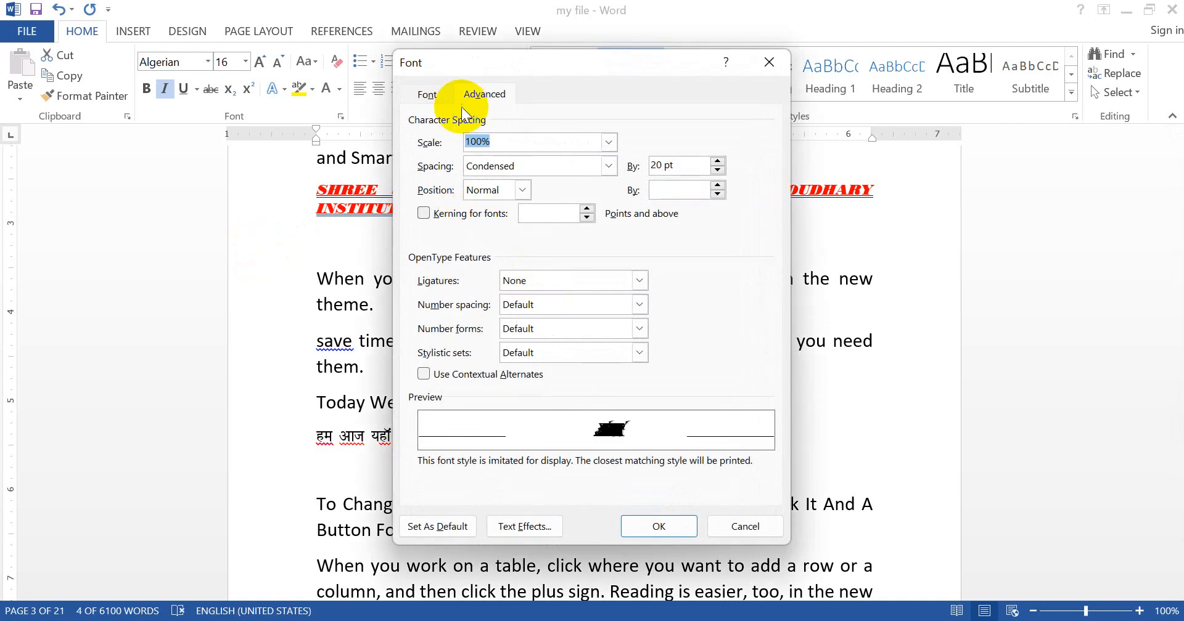
pyautogui.click(432, 95)
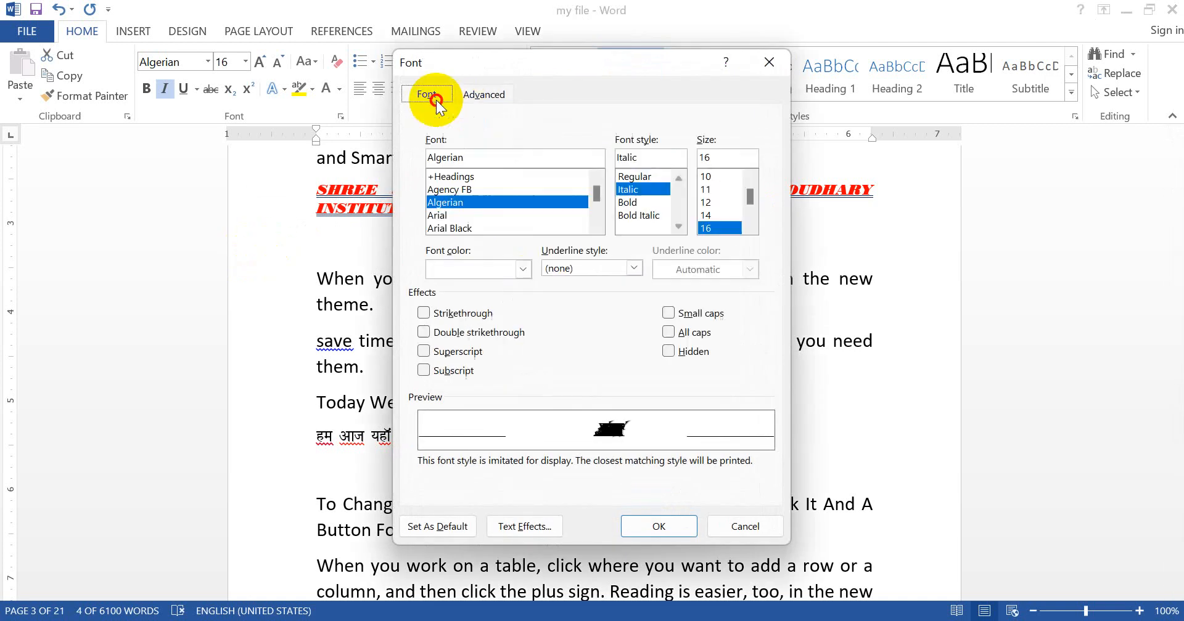
pyautogui.click(669, 352)
pyautogui.click(657, 527)
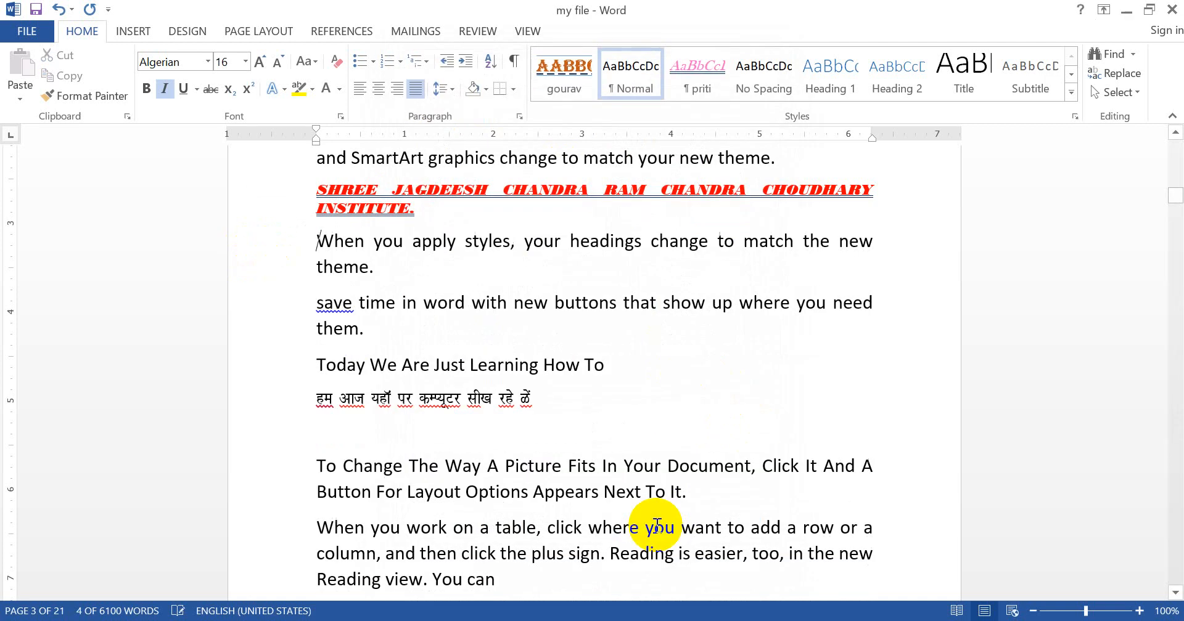
pyautogui.click(656, 527)
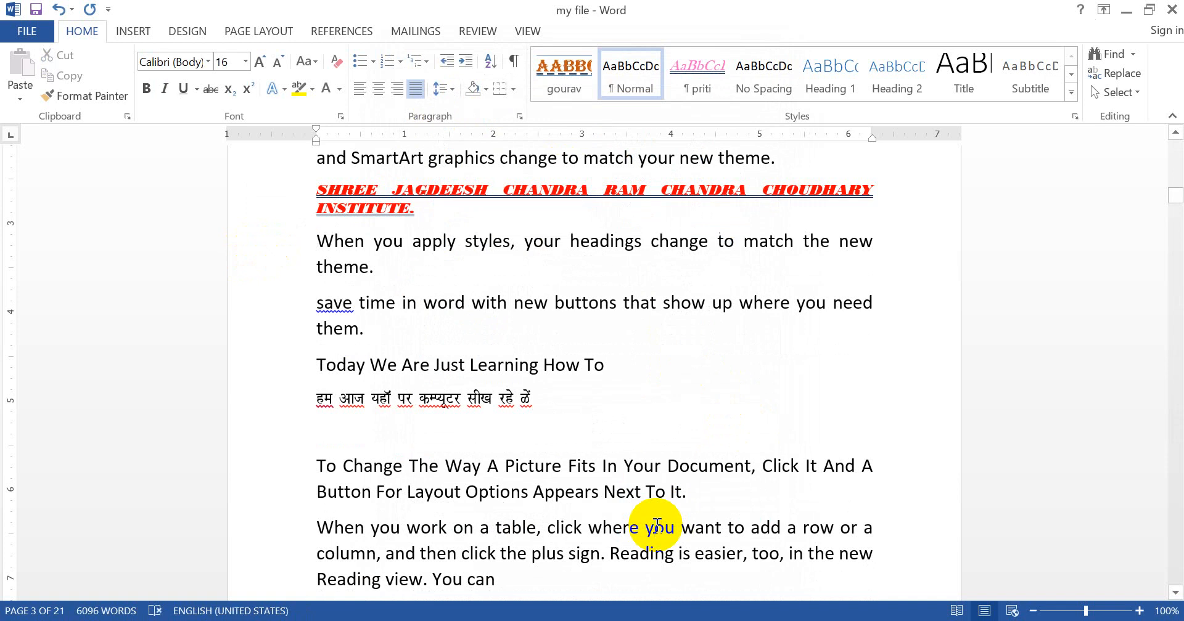
pyautogui.hotkey('ctrl', 's')
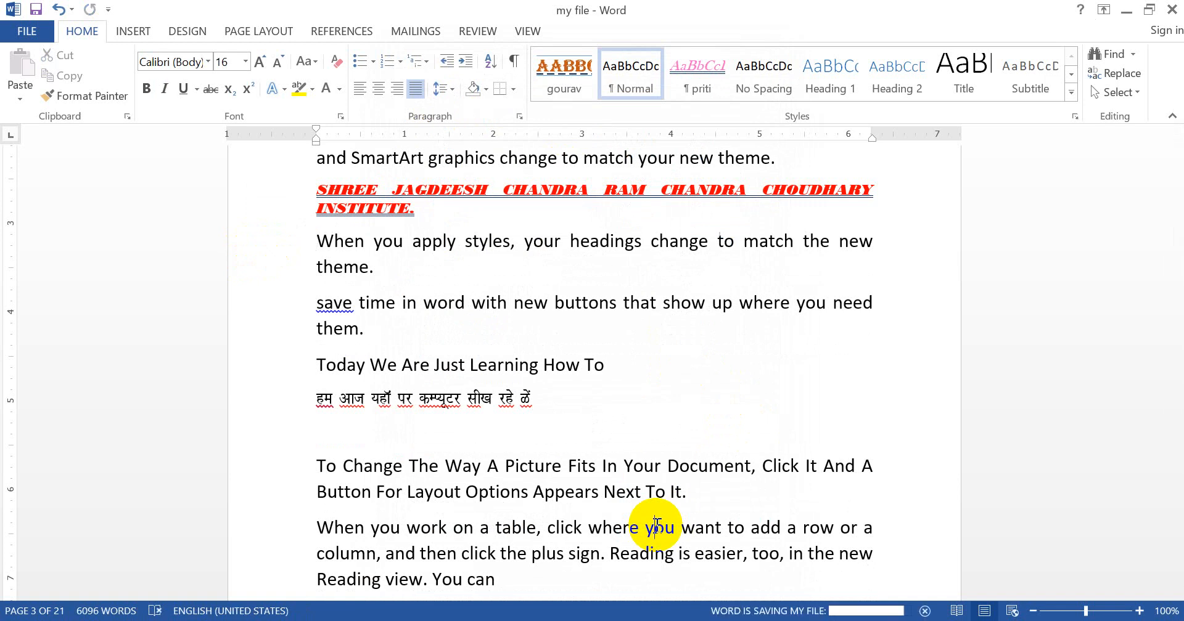
# Step: Select the entire document and clear the Hidden effect from all its text
pyautogui.hotkey('ctrl', 'a')
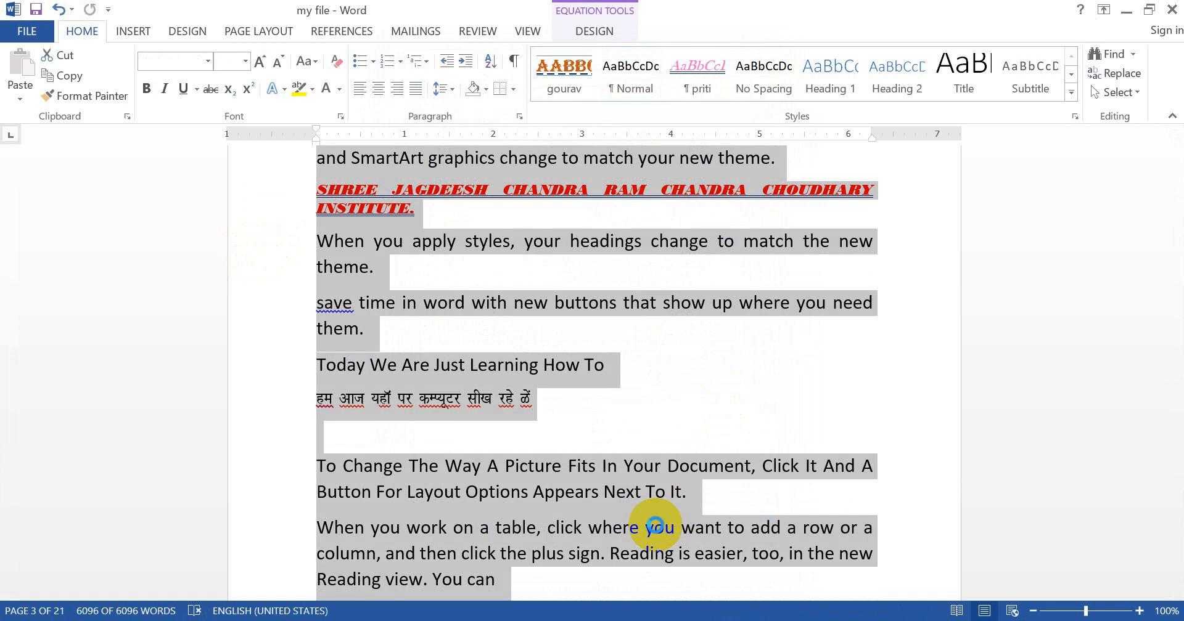
pyautogui.hotkey('ctrl', 'd')
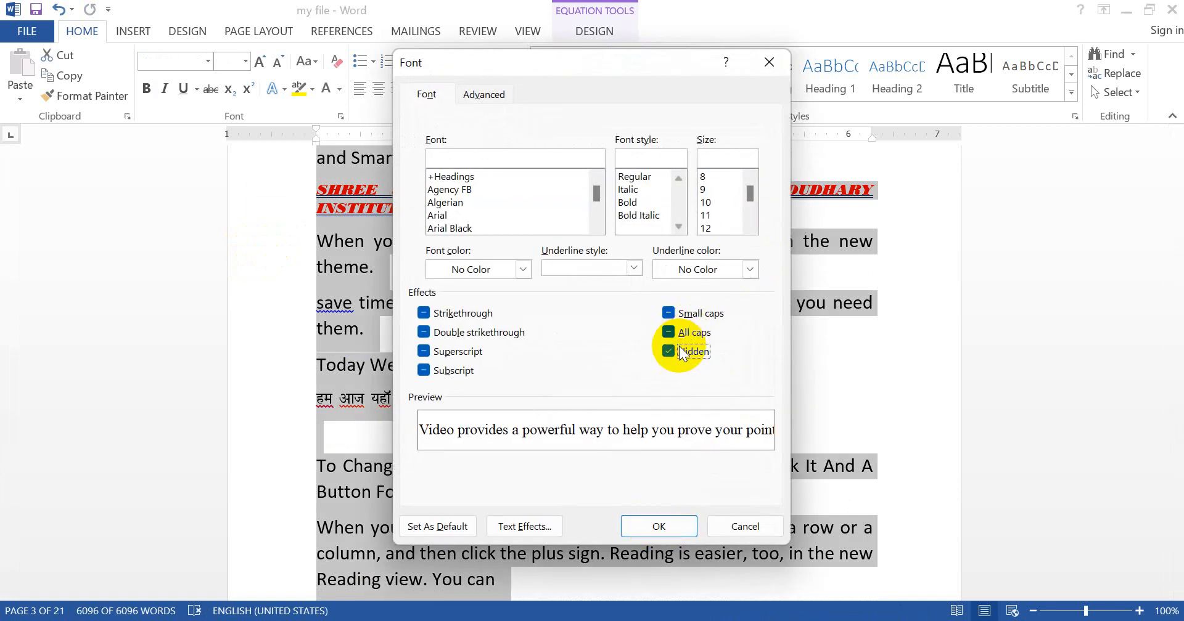
pyautogui.click(655, 525)
pyautogui.click(655, 526)
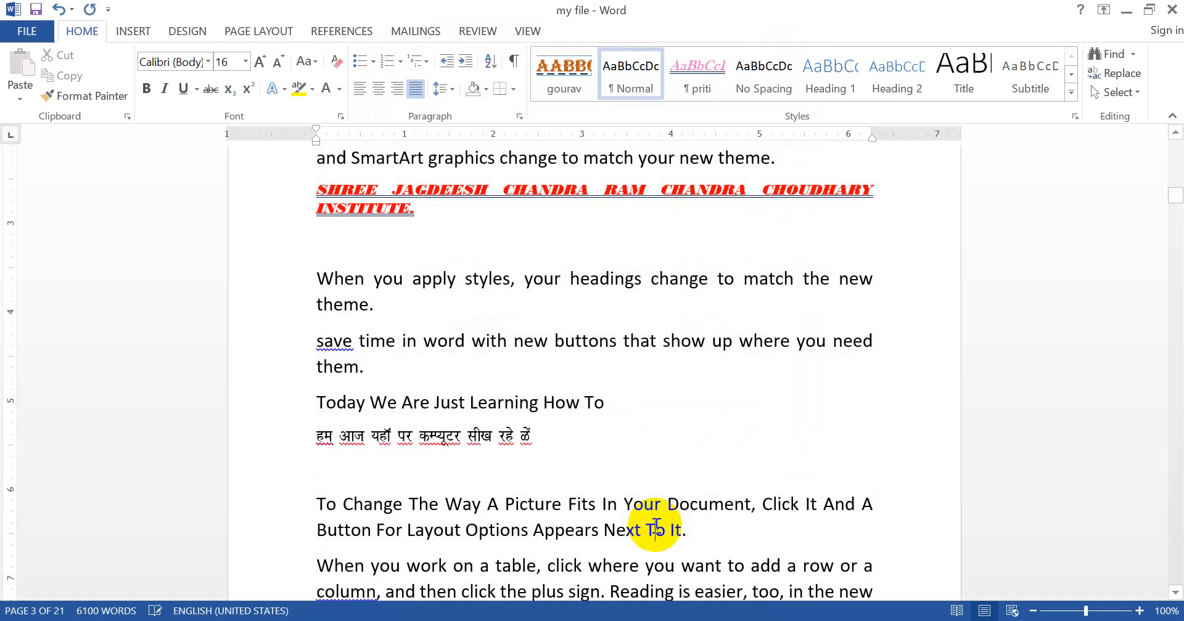
# Step: Turn on the formatting marks, look through the text on pages 3 and 4 for hidden content, and turn the marks off again
pyautogui.press('Down')
pyautogui.press('Down')
pyautogui.press('Down')
pyautogui.press('Down')
pyautogui.press('Down')
pyautogui.press('Down')
pyautogui.press('Down')
pyautogui.press('Down')
pyautogui.press('Down')
pyautogui.press('Down')
pyautogui.press('Down')
pyautogui.press('Down')
pyautogui.press('Down')
pyautogui.press('Down')
pyautogui.press('Down')
pyautogui.press('Down')
pyautogui.press('Down')
pyautogui.press('Down')
pyautogui.press('Down')
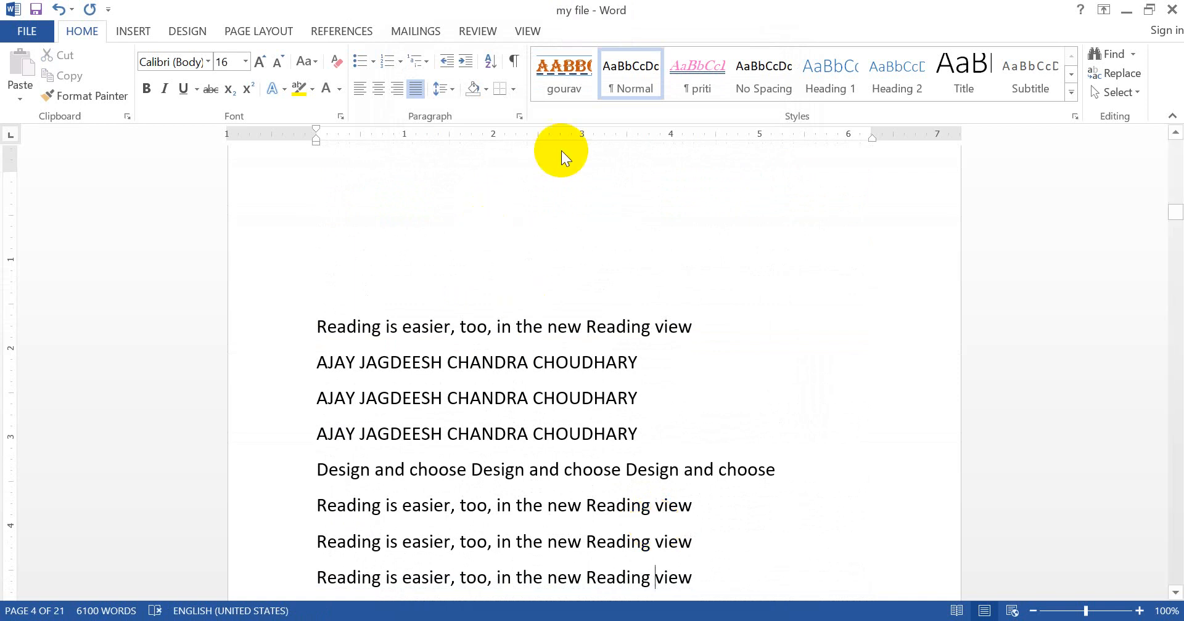
pyautogui.click(513, 60)
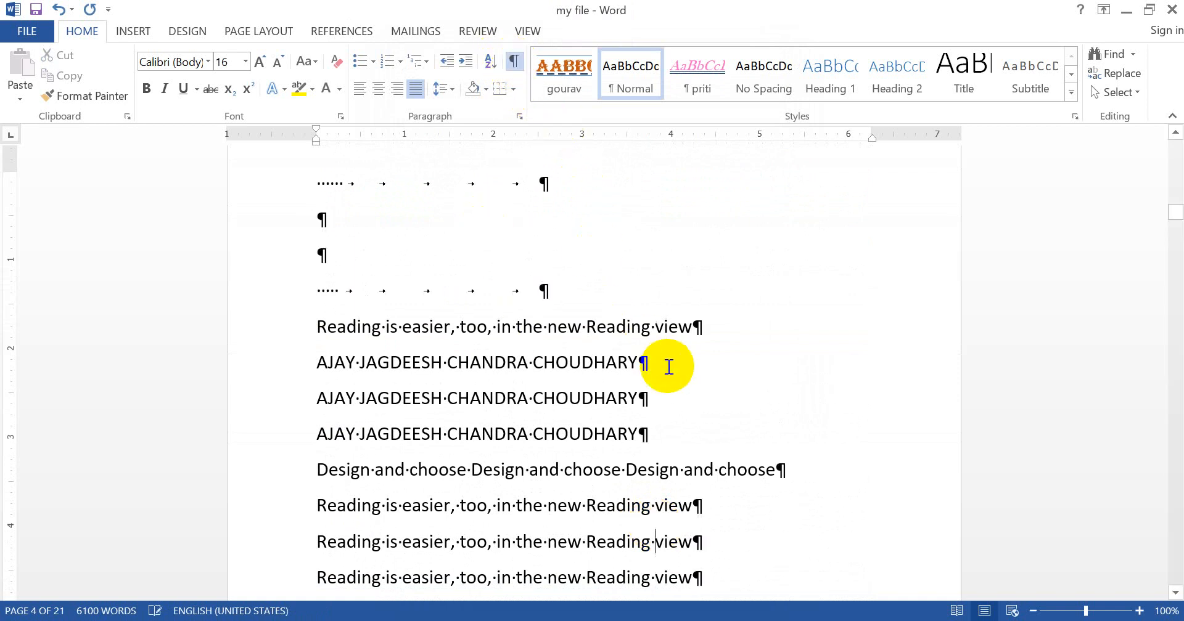
pyautogui.scroll(5, 668, 366)
pyautogui.scroll(4, 667, 367)
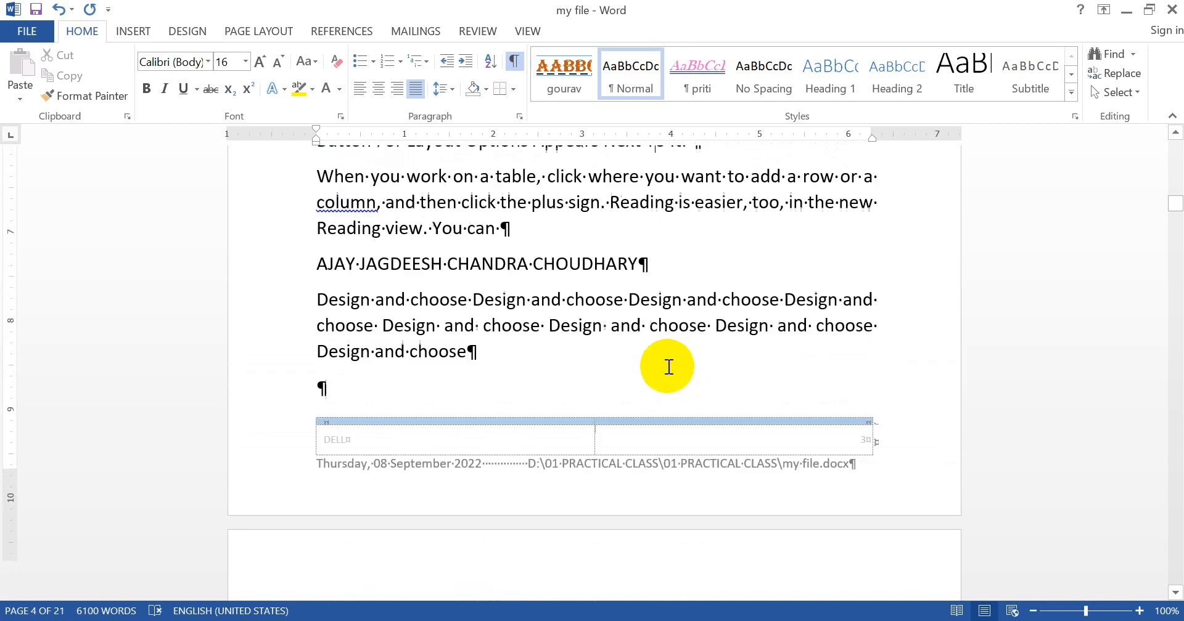
pyautogui.scroll(1, 669, 366)
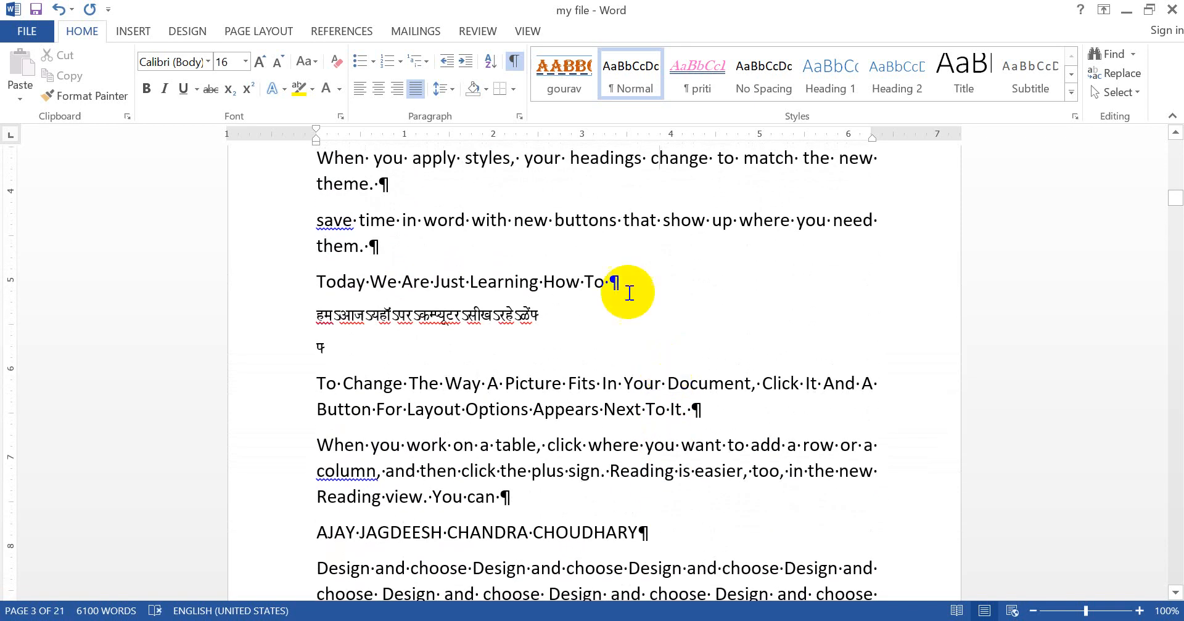
pyautogui.click(518, 61)
# Step: Select the entire document and choose Automatic as its font color in the font settings
pyautogui.hotkey('ctrl', 'a')
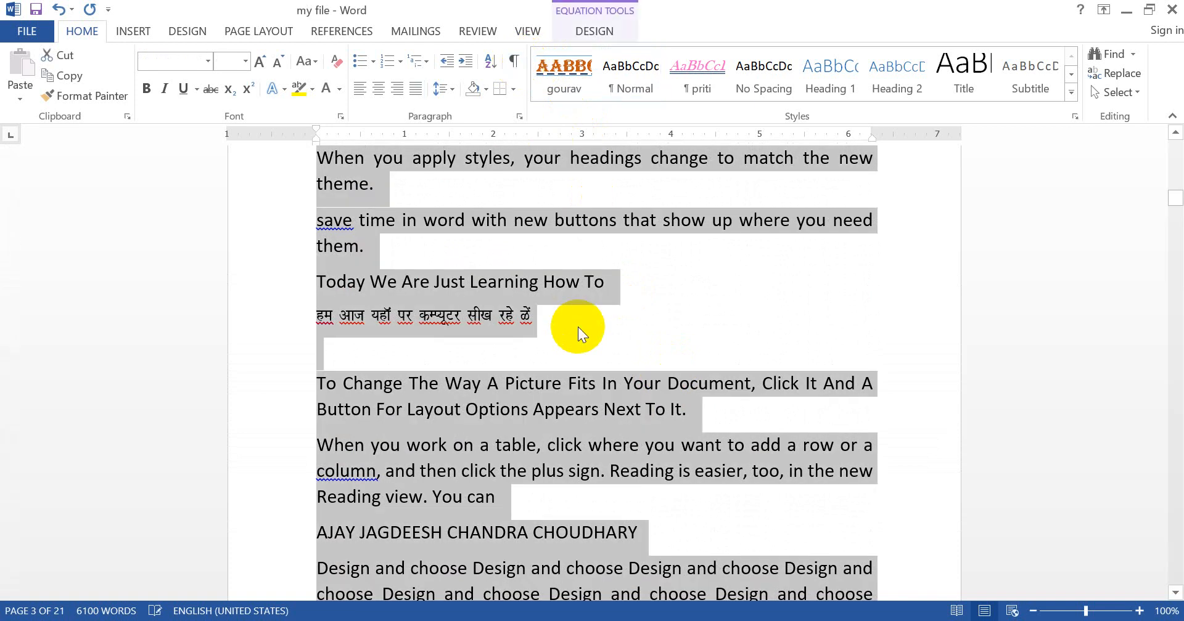
pyautogui.hotkey('ctrl', 'd')
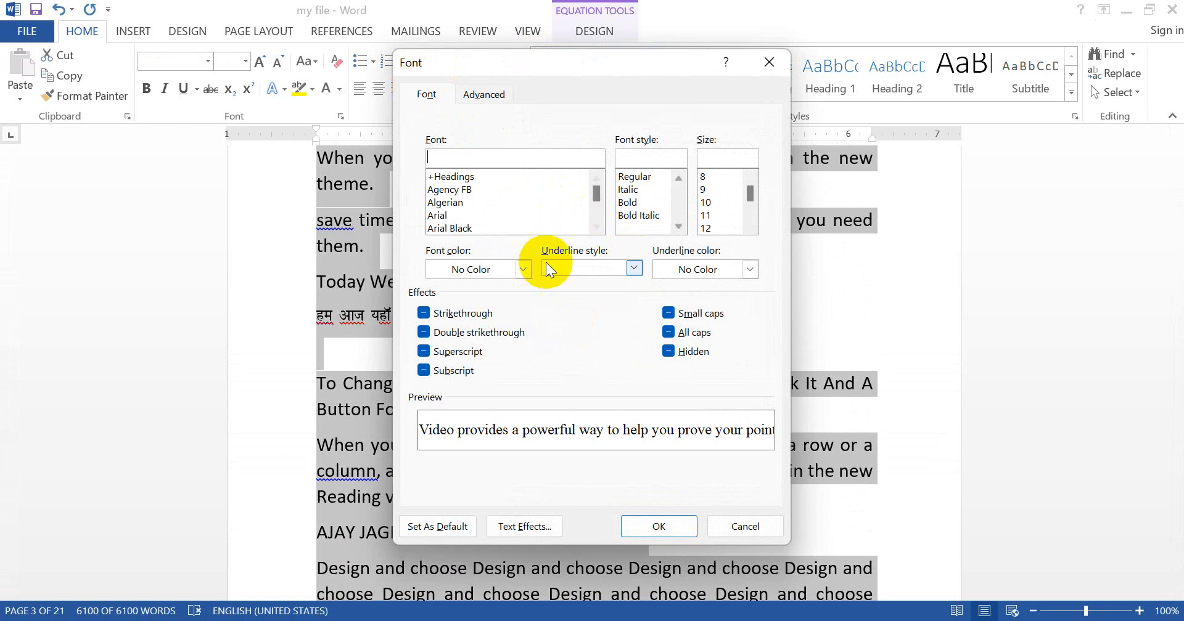
pyautogui.click(524, 270)
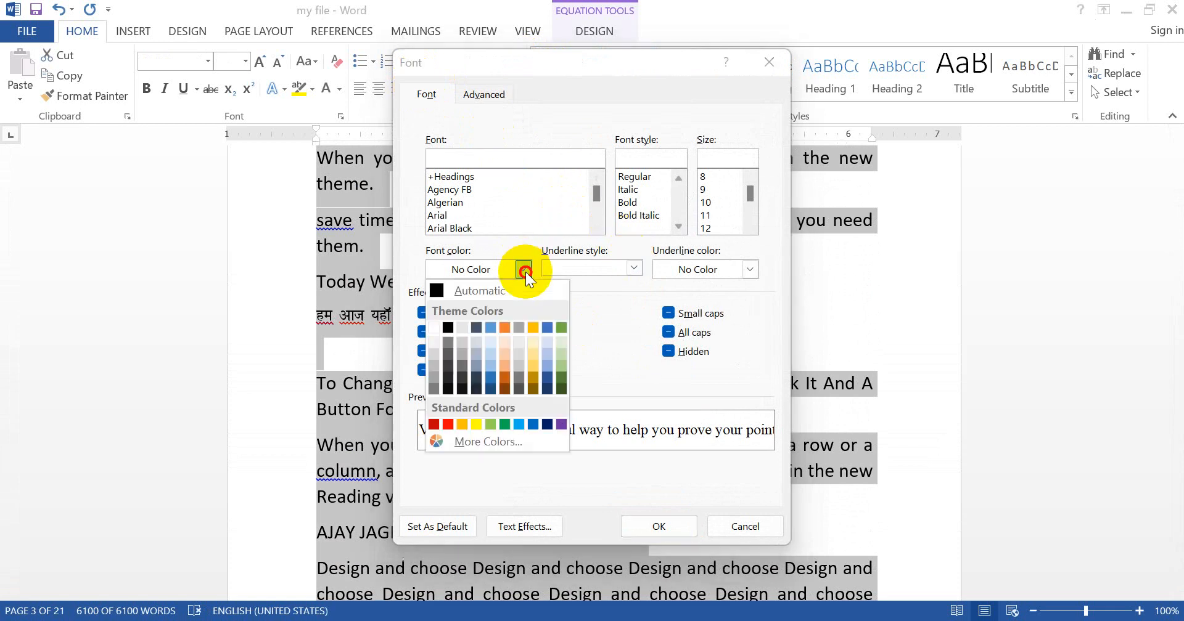
pyautogui.click(496, 294)
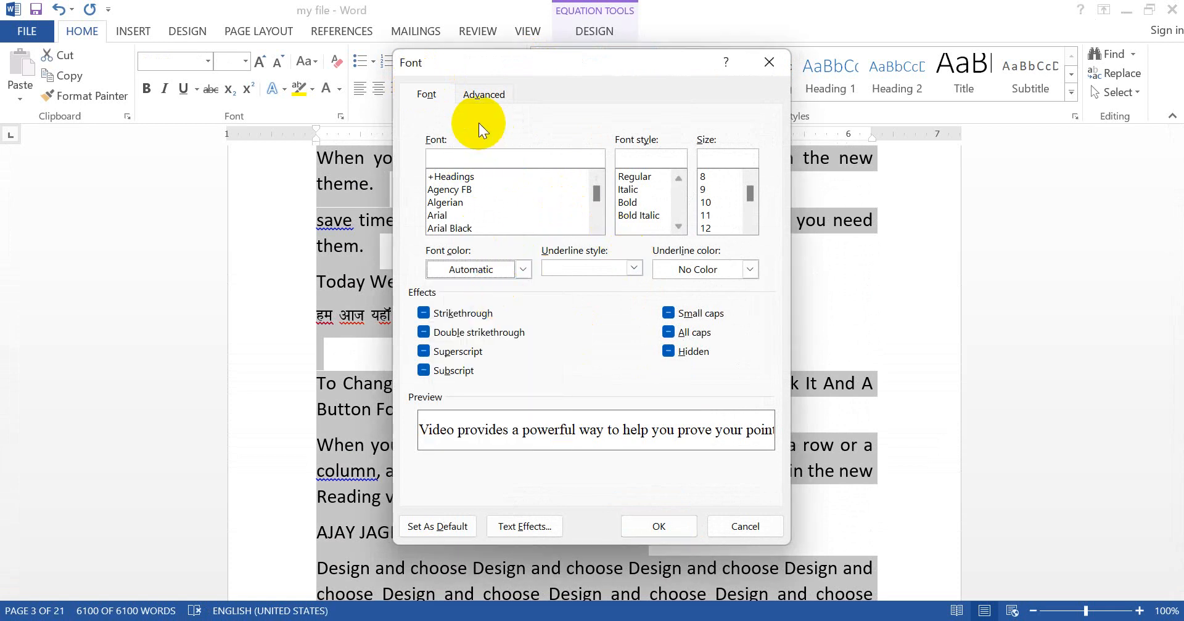
# Step: Set the whole document's character scale to 100% and its spacing to Normal, and apply the font settings
pyautogui.click(484, 94)
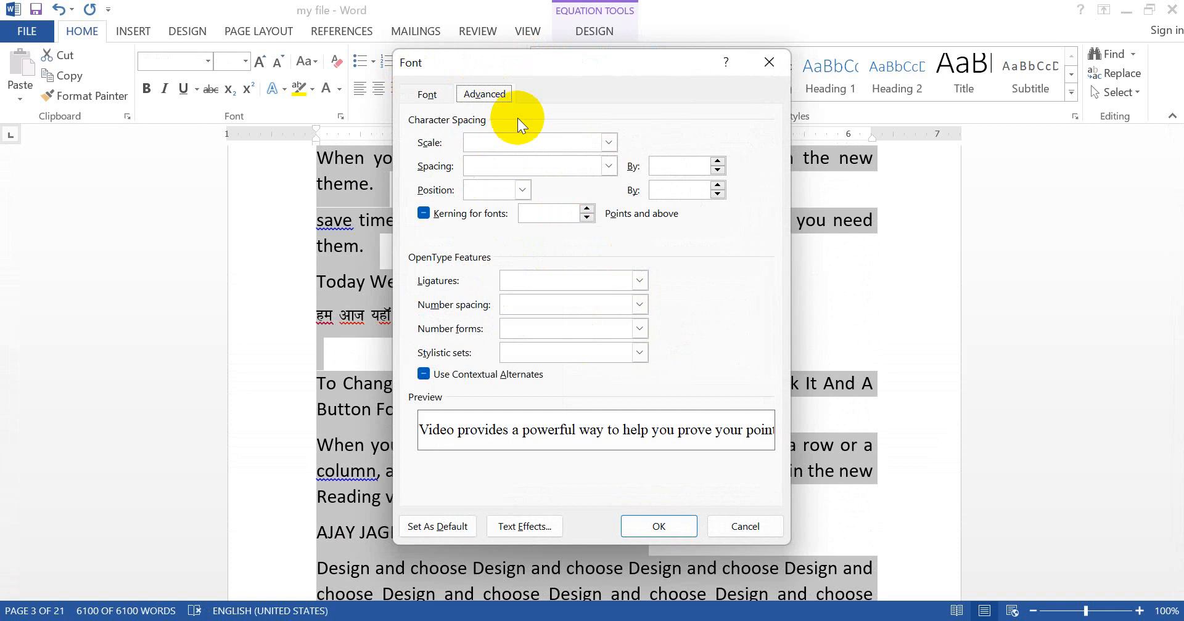
pyautogui.click(608, 143)
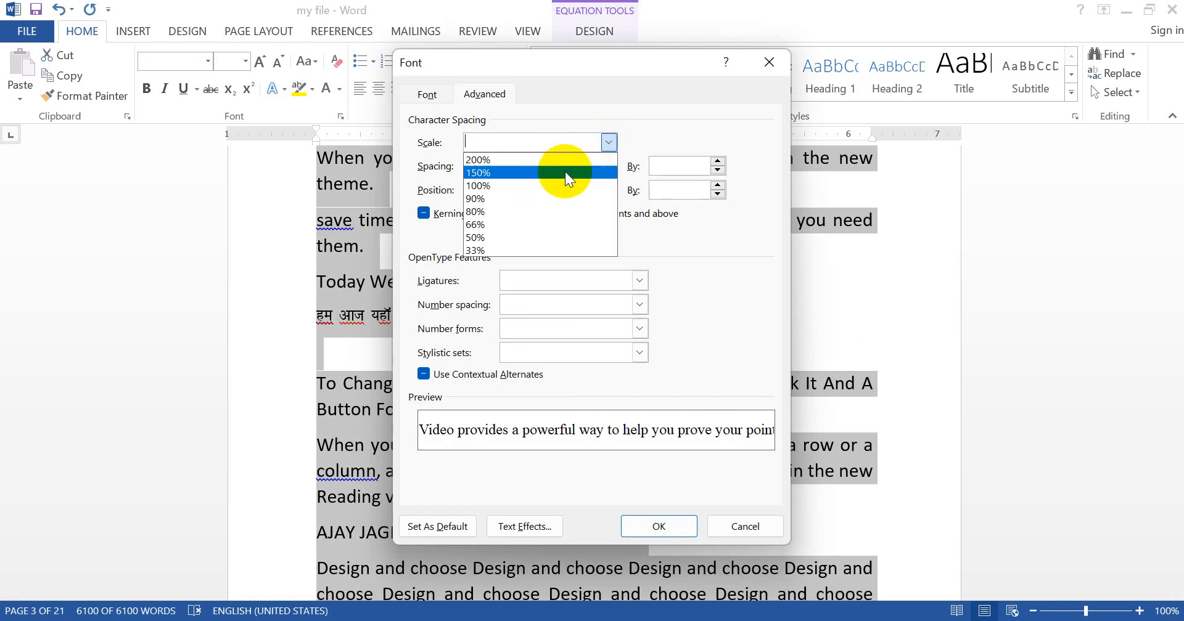
pyautogui.click(549, 186)
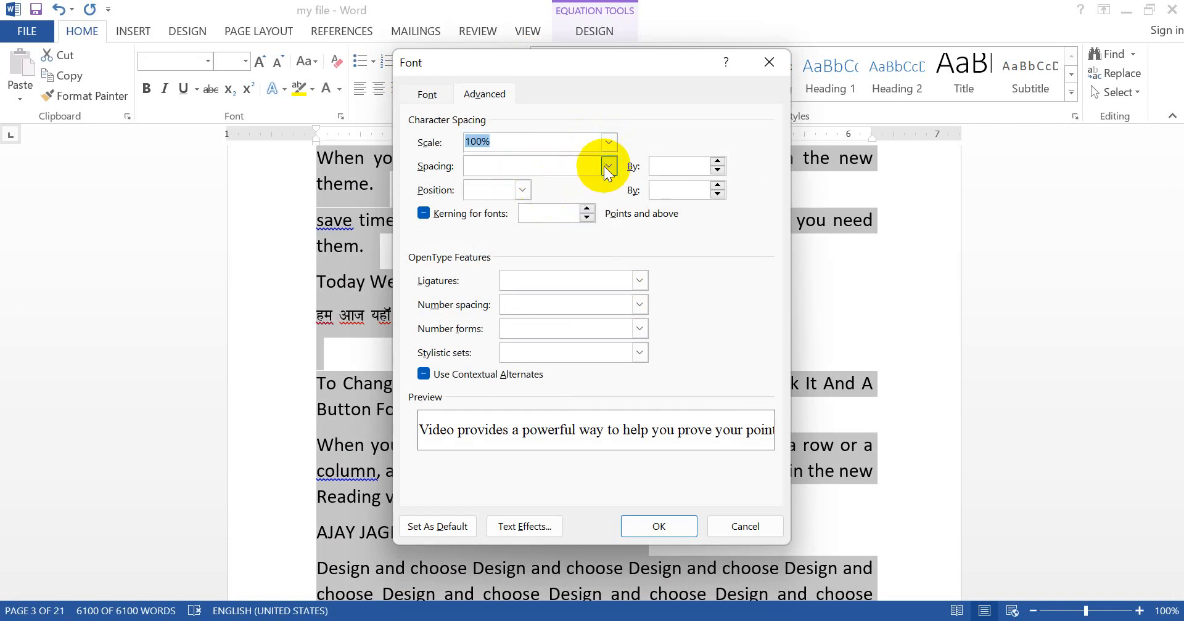
pyautogui.click(608, 166)
pyautogui.click(554, 182)
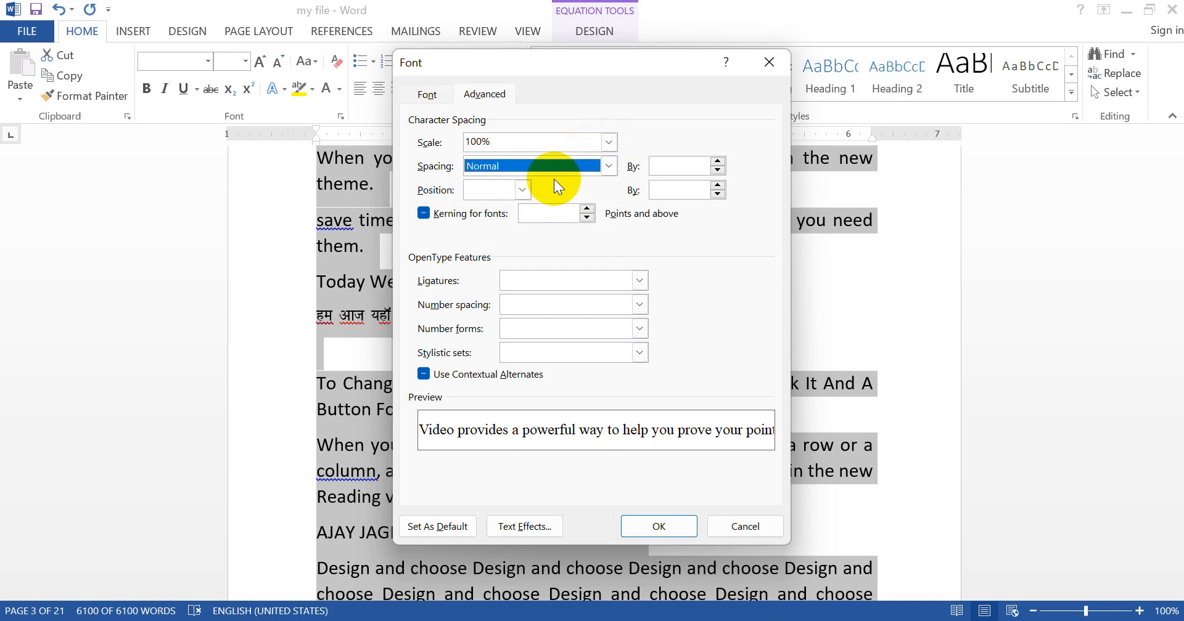
pyautogui.click(674, 528)
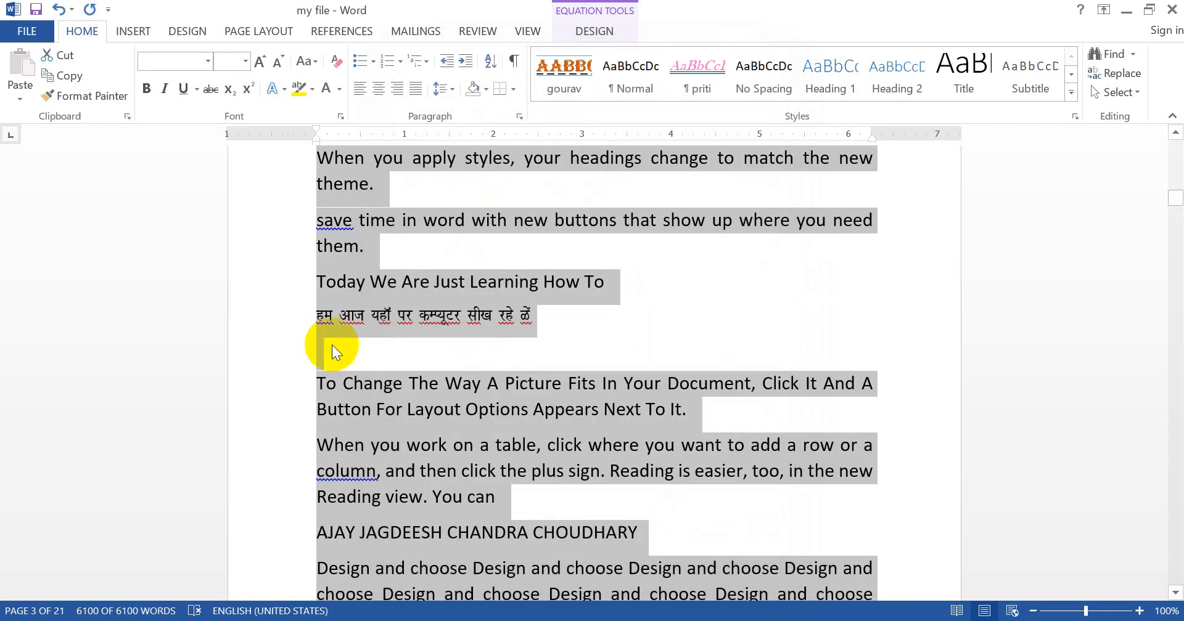
# Step: Check the font and character spacing settings of the empty line below the Hindi text, closing them without changes
pyautogui.click(287, 358)
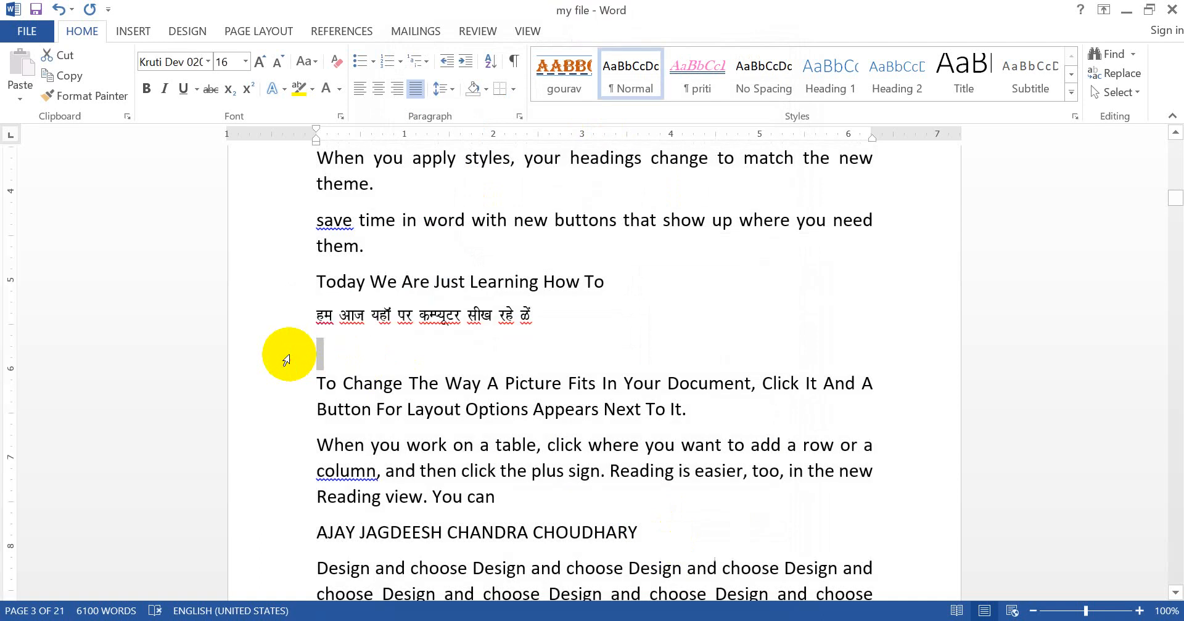
pyautogui.hotkey('ctrl', 'd')
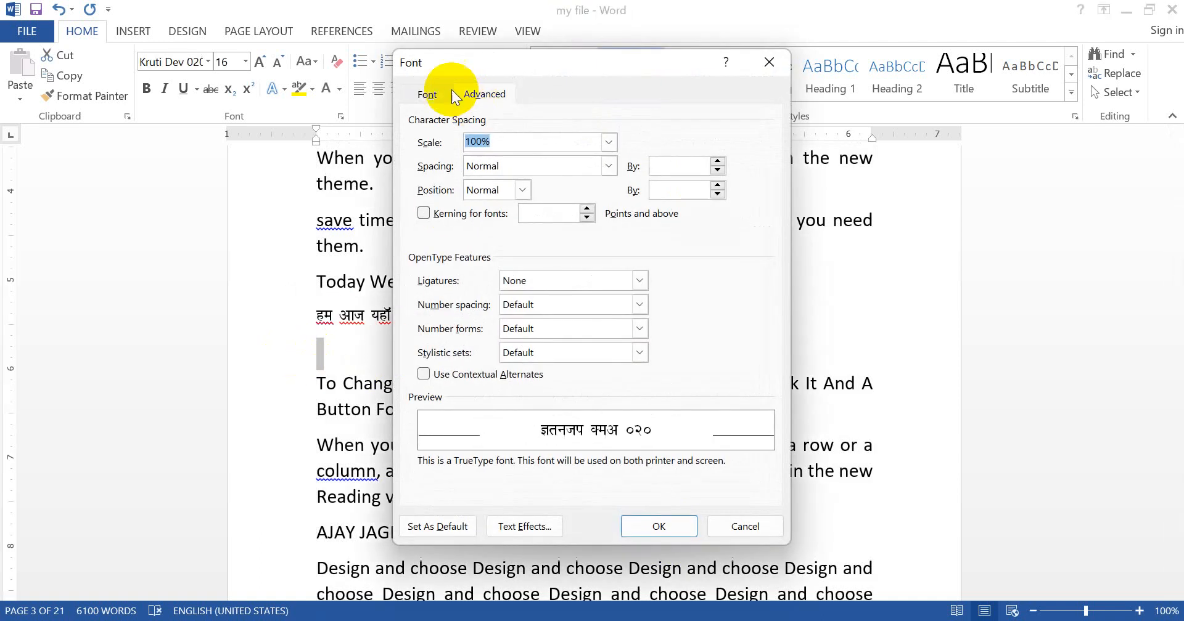
pyautogui.click(426, 92)
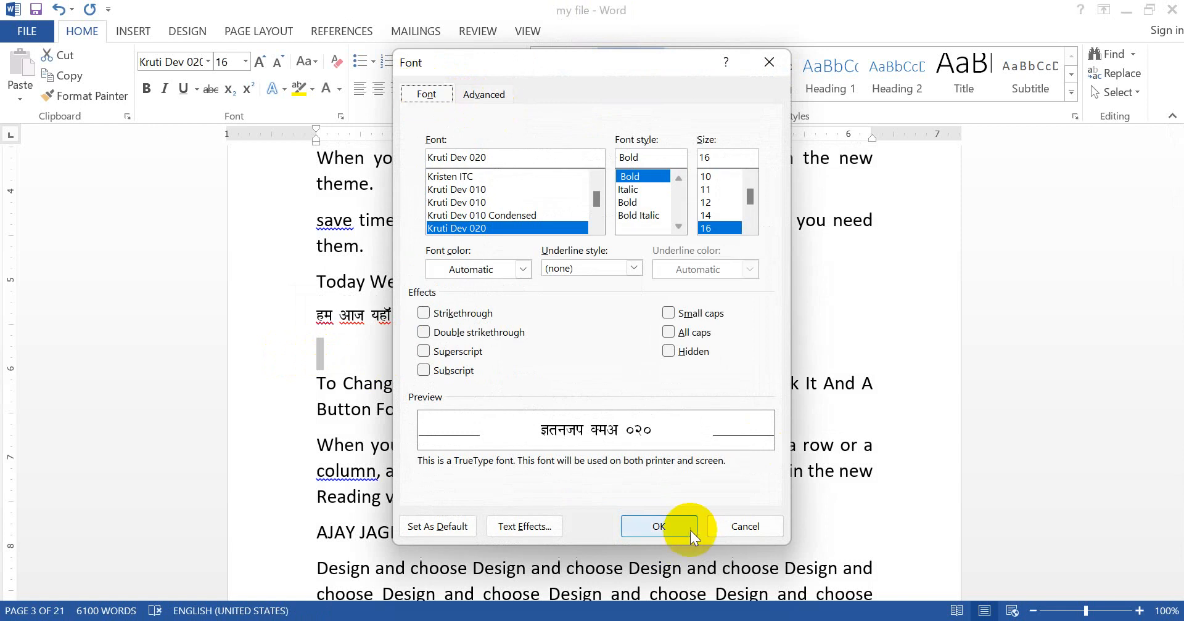
pyautogui.click(732, 524)
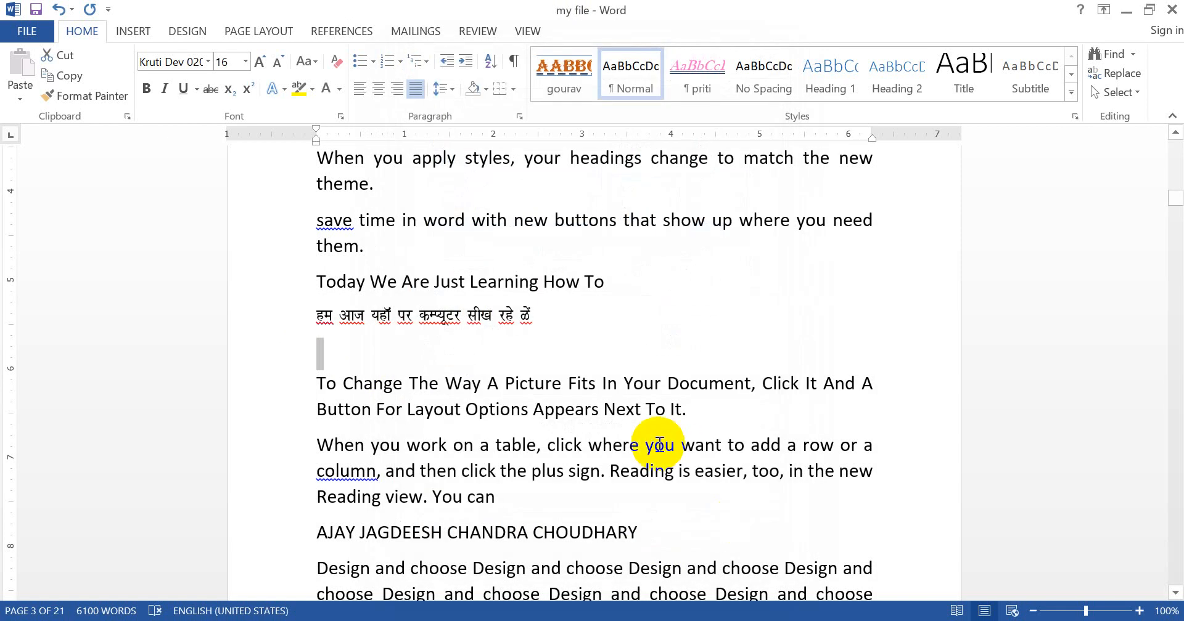
# Step: Look over the text at the start of page 3, including the institute and name lines
pyautogui.press('Up')
pyautogui.press('Up')
pyautogui.press('Up')
pyautogui.press('Up')
pyautogui.press('Up')
pyautogui.press('Up')
pyautogui.press('Up')
pyautogui.press('Up')
pyautogui.press('Up')
pyautogui.press('Up')
pyautogui.press('Up')
pyautogui.press('Up')
pyautogui.press('Up')
pyautogui.press('Up')
pyautogui.press('Up')
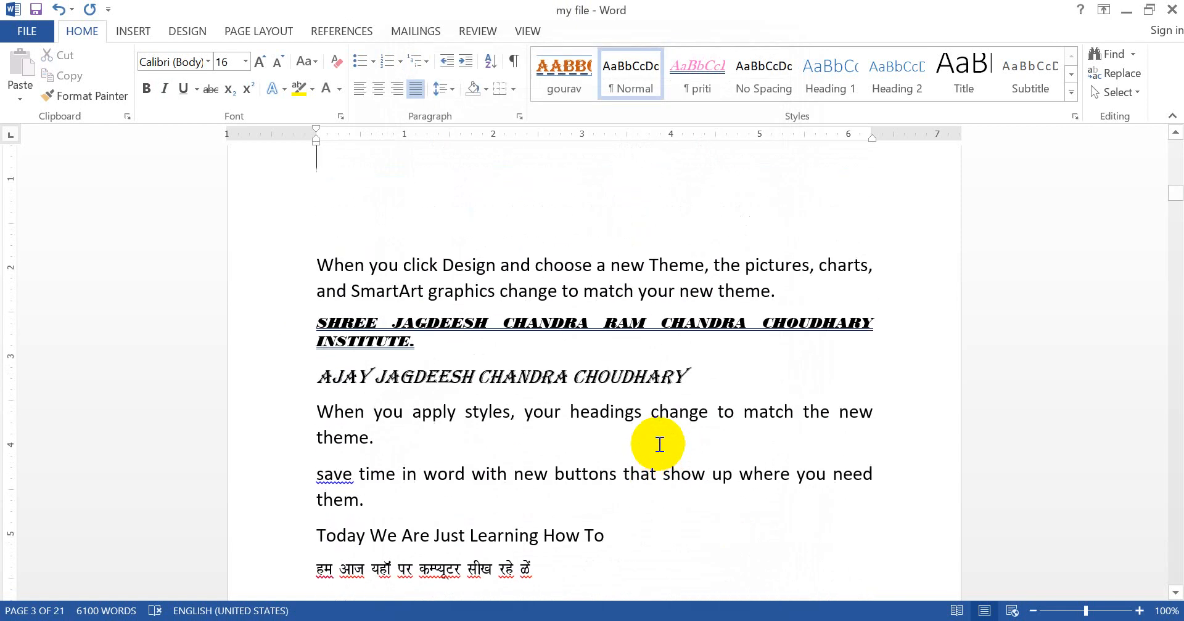
pyautogui.press('Down')
pyautogui.press('Down')
pyautogui.press('Down')
pyautogui.press('Down')
pyautogui.press('Down')
pyautogui.press('Down')
pyautogui.press('Down')
pyautogui.press('Down')
pyautogui.press('Down')
pyautogui.press('Down')
pyautogui.press('Down')
pyautogui.press('Down')
pyautogui.press('Down')
pyautogui.press('Down')
pyautogui.press('Down')
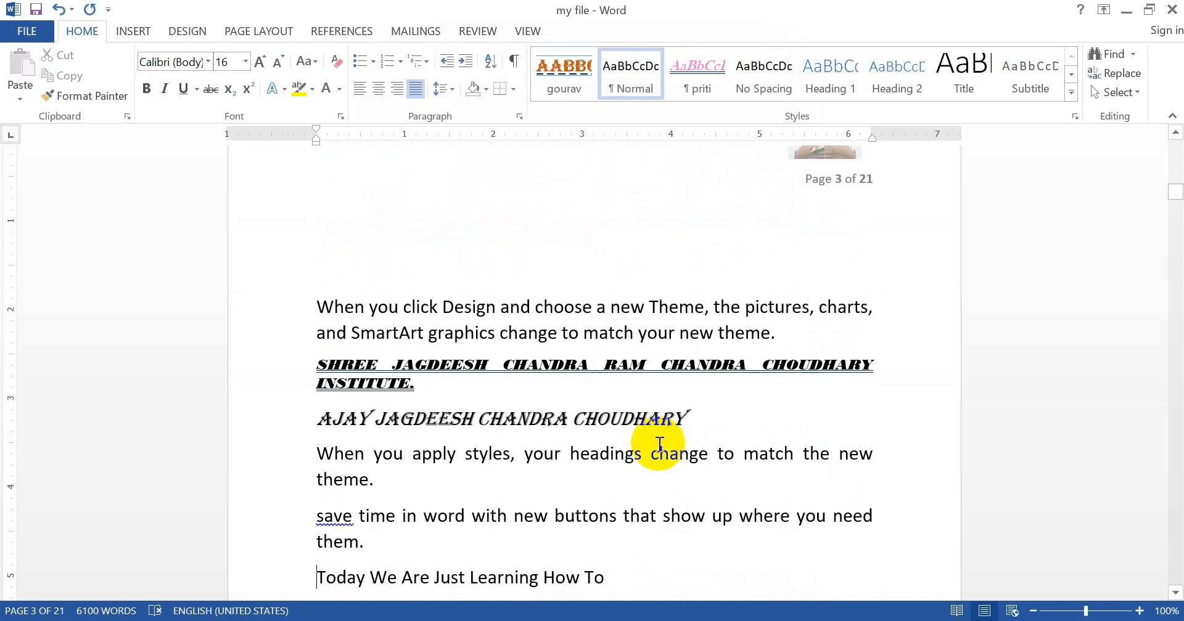
# Step: Review the Algerian name line's font effects and character spacing settings, and close them without changes
pyautogui.click(273, 399)
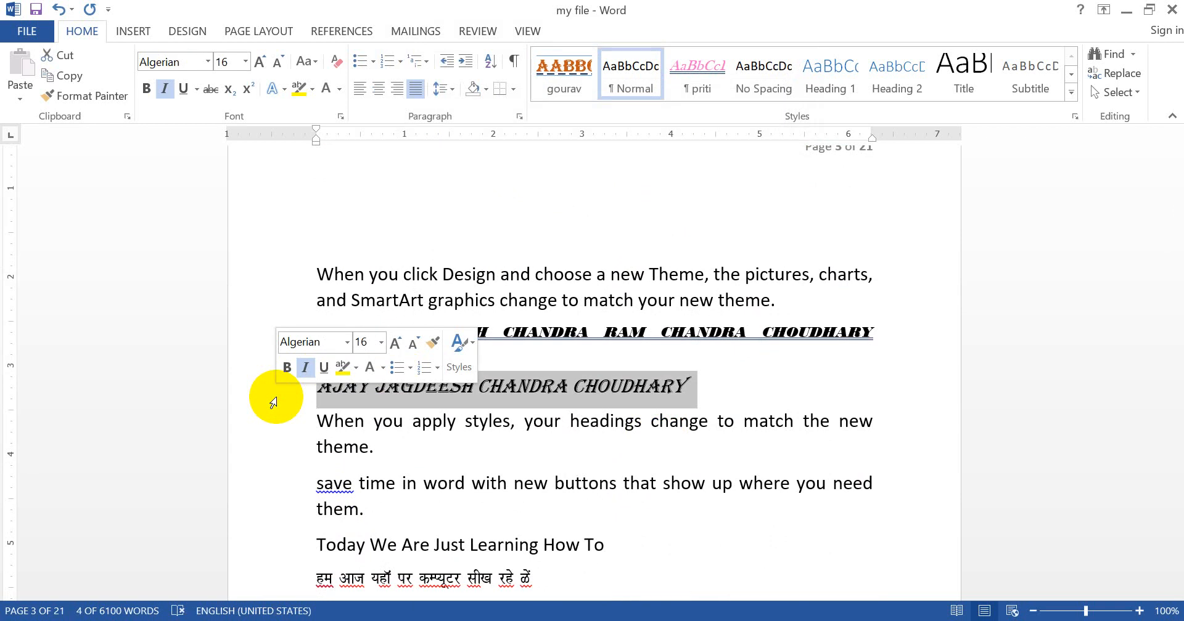
pyautogui.click(341, 116)
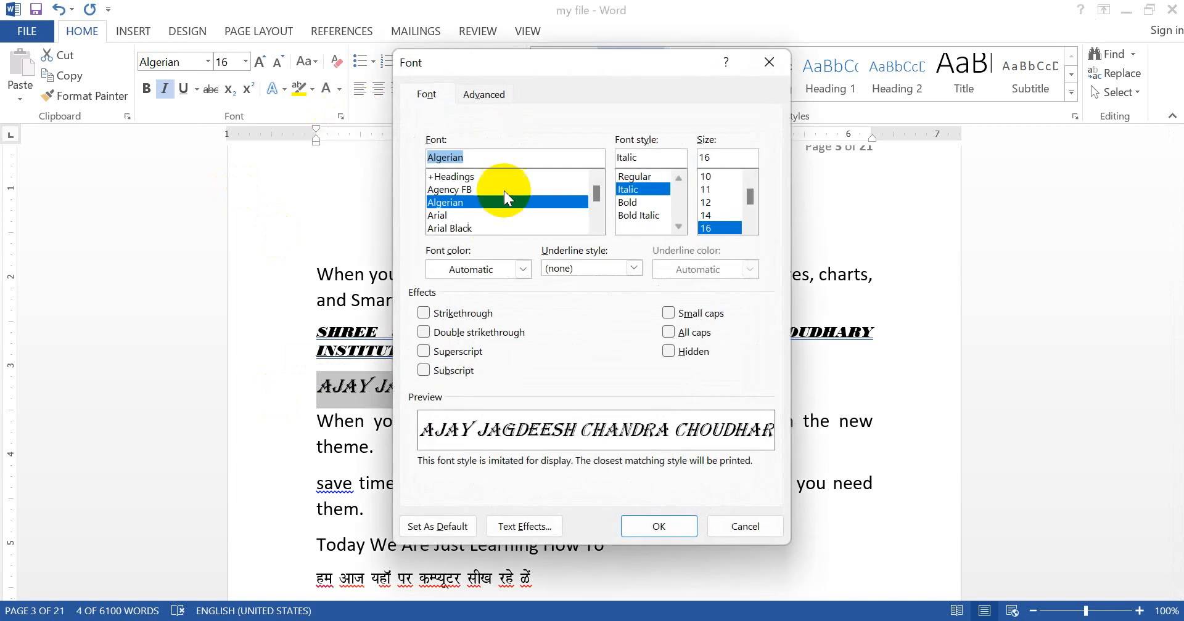
pyautogui.click(486, 91)
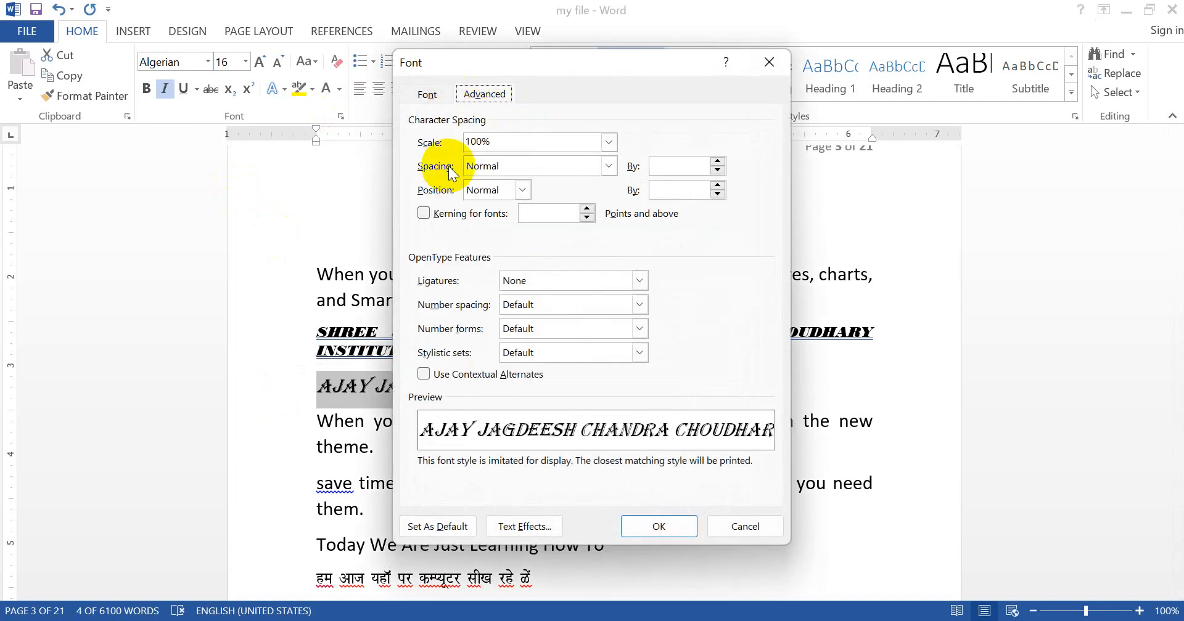
pyautogui.click(434, 98)
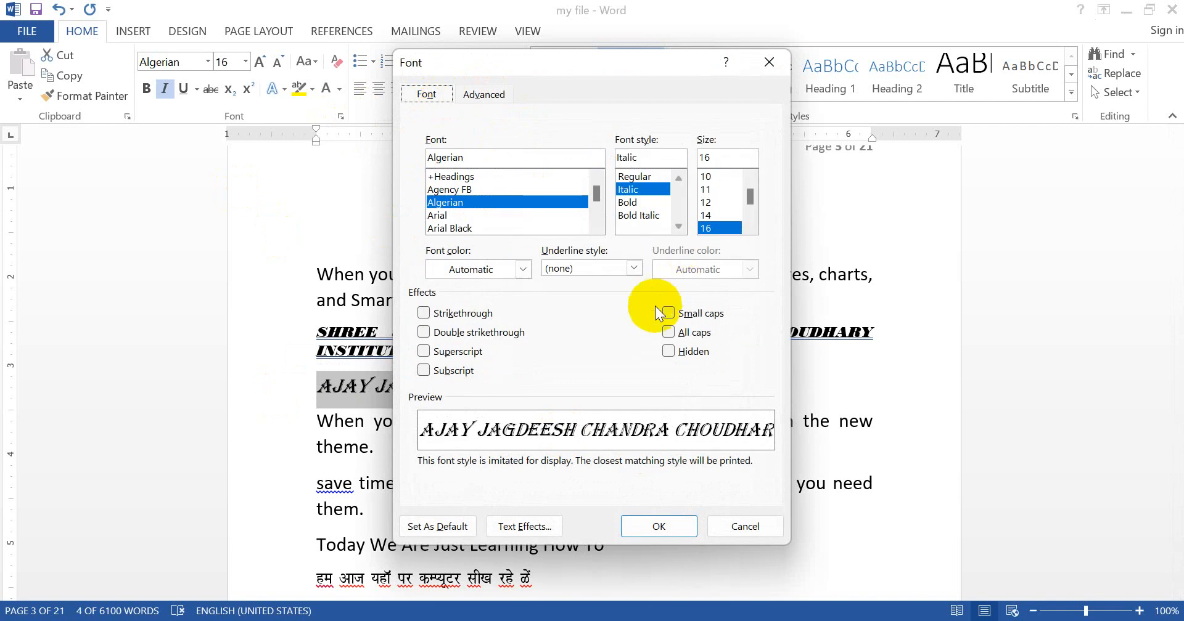
pyautogui.click(745, 526)
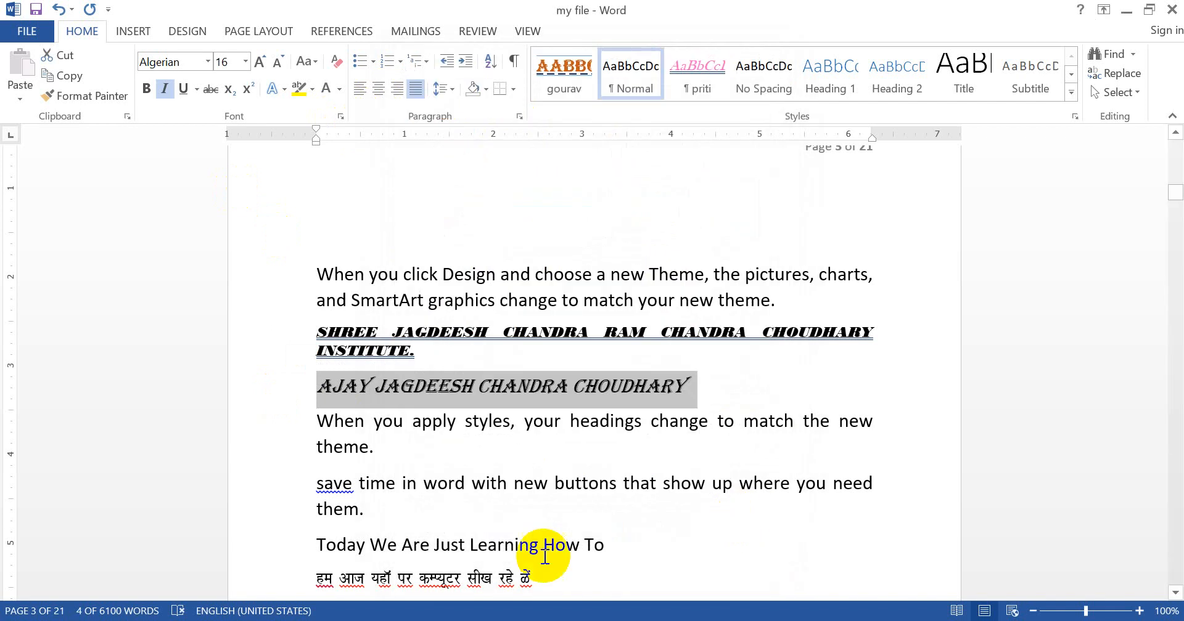